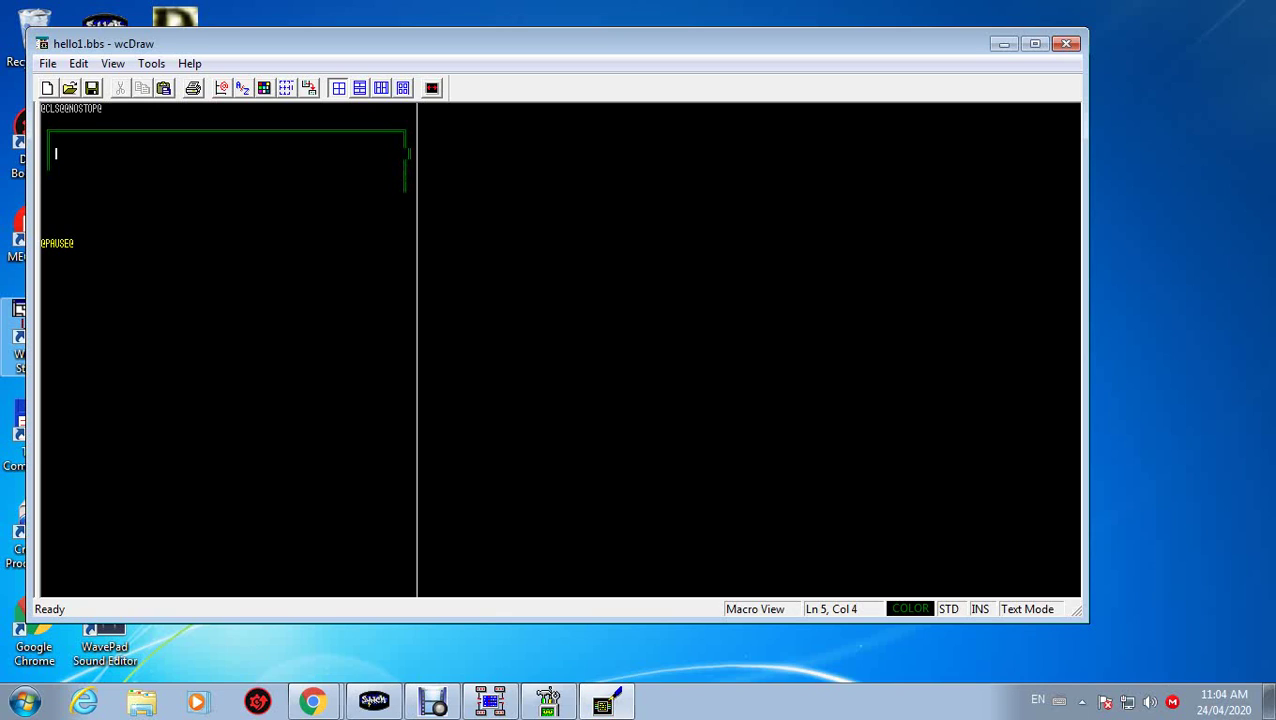
# - Extend the box's left double-line border down to line 10 in overwrite mode, realigning the right border on line 5
pyautogui.press('Down')
pyautogui.press('Right')
pyautogui.press('Left')
pyautogui.press('Insert')
pyautogui.press('Down')
pyautogui.press('Down')
pyautogui.press('Left')
pyautogui.press('Left')
pyautogui.press('Right')
pyautogui.press('Down')
pyautogui.press('Left')
pyautogui.press('Left')
pyautogui.press('Right')
pyautogui.press('Right')
pyautogui.press('Down')
pyautogui.write('║')
pyautogui.press('Down')
pyautogui.press('Left')
pyautogui.press('Right')
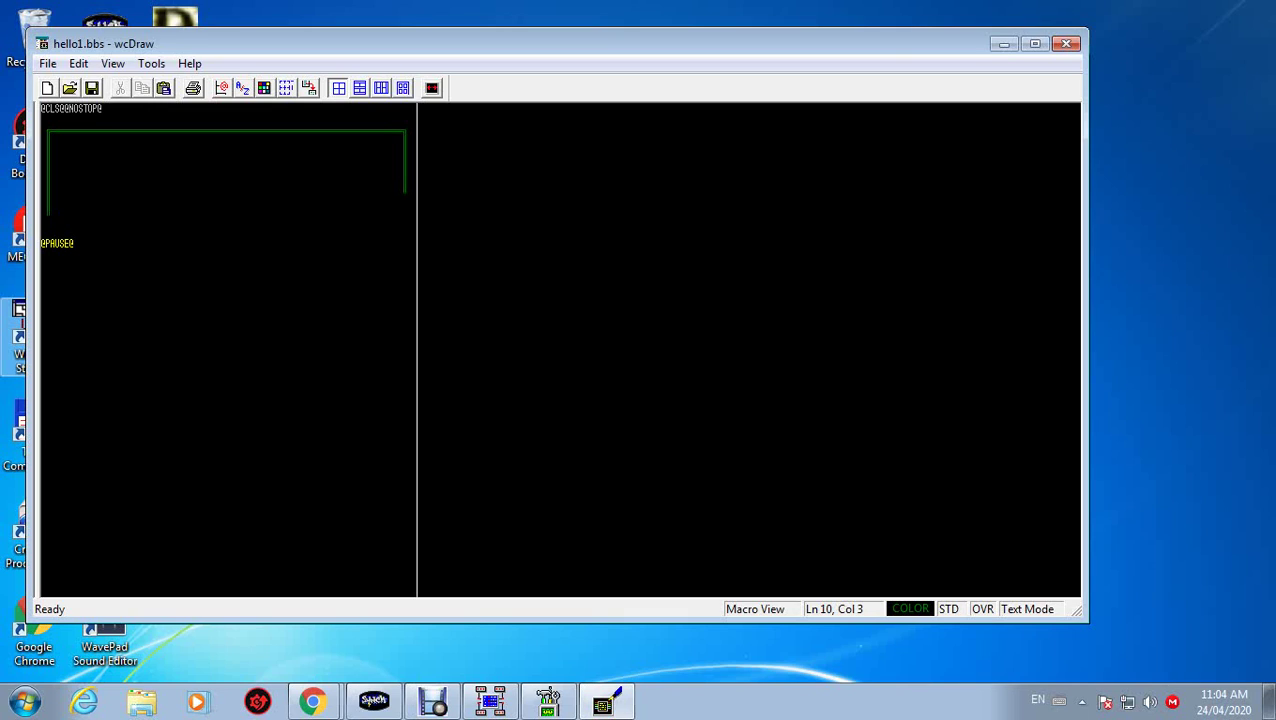
# - Draw the double-line bottom border of the box on line 11, ending in a ╝ corner below the right border
pyautogui.press('Down')
pyautogui.press('Left')
pyautogui.press('Right')
pyautogui.write('════════════════════════════════')
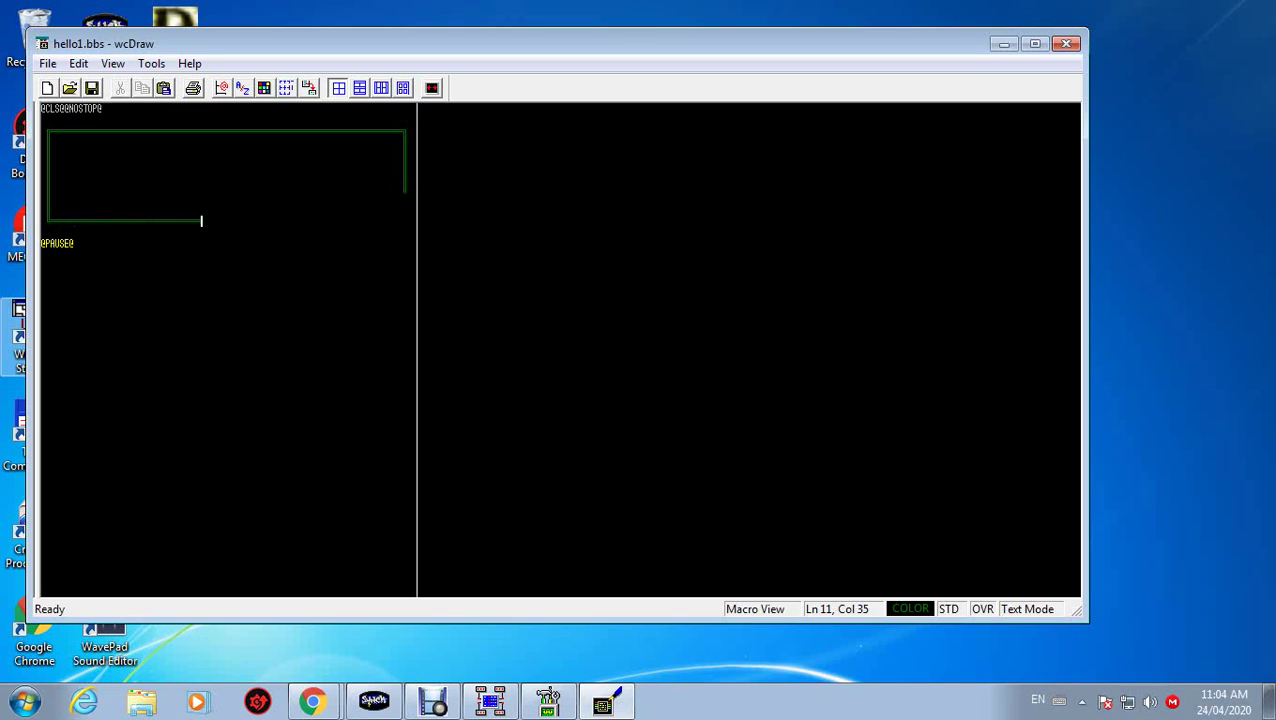
pyautogui.write('══════════════════════════════════════════════════════')
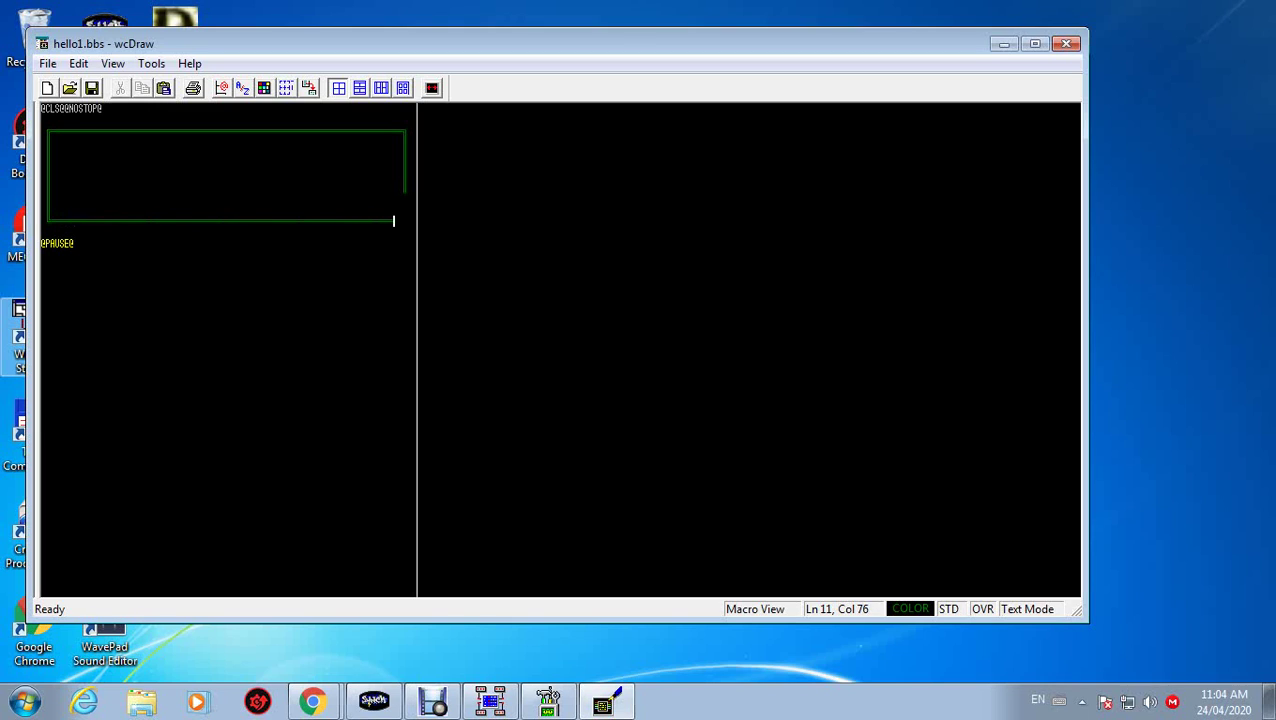
pyautogui.write('══╝')
# - Close the box by drawing the missing right border on lines 10 and 9
pyautogui.press('Up')
pyautogui.press('Left')
pyautogui.press('Right')
pyautogui.press('Up')
pyautogui.press('Left')
pyautogui.press('Right')
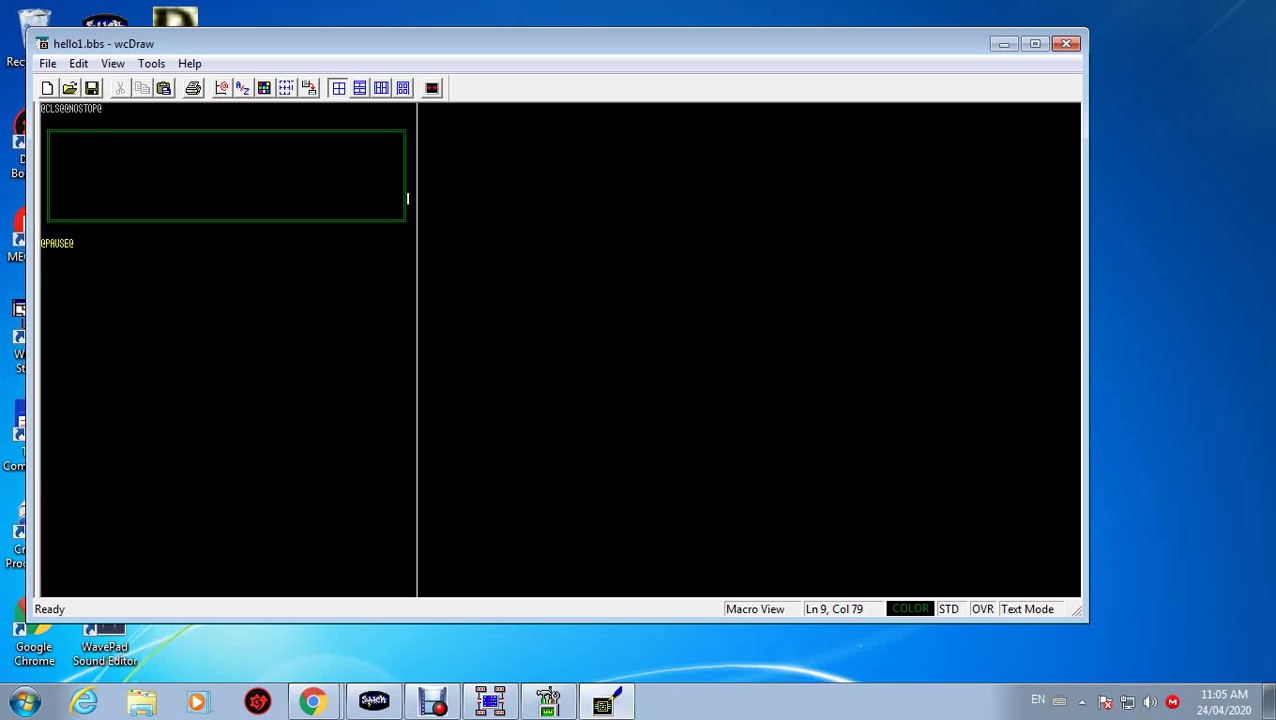
# - Fill line 4 inside the box with a dark red background, from the left border to the right border
pyautogui.click(60, 142)
pyautogui.click(151, 63)
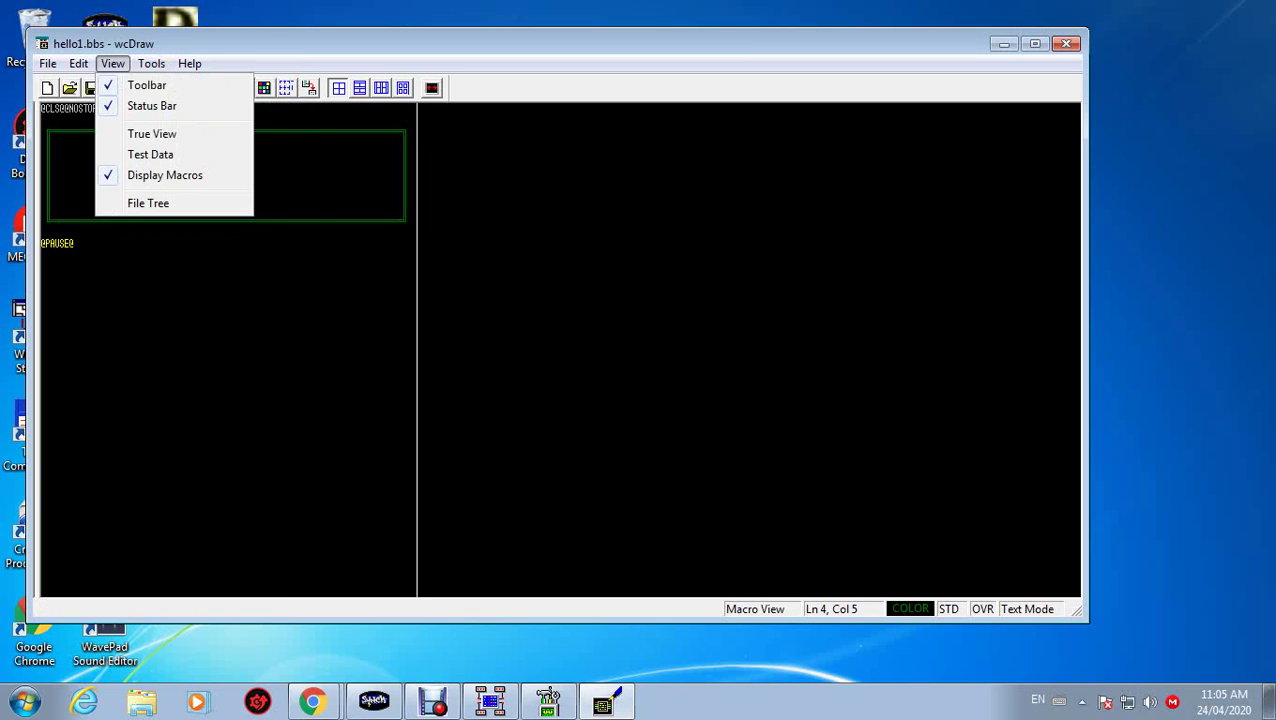
pyautogui.moveTo(189, 63)
pyautogui.moveTo(240, 43); pyautogui.dragTo(235, 38)
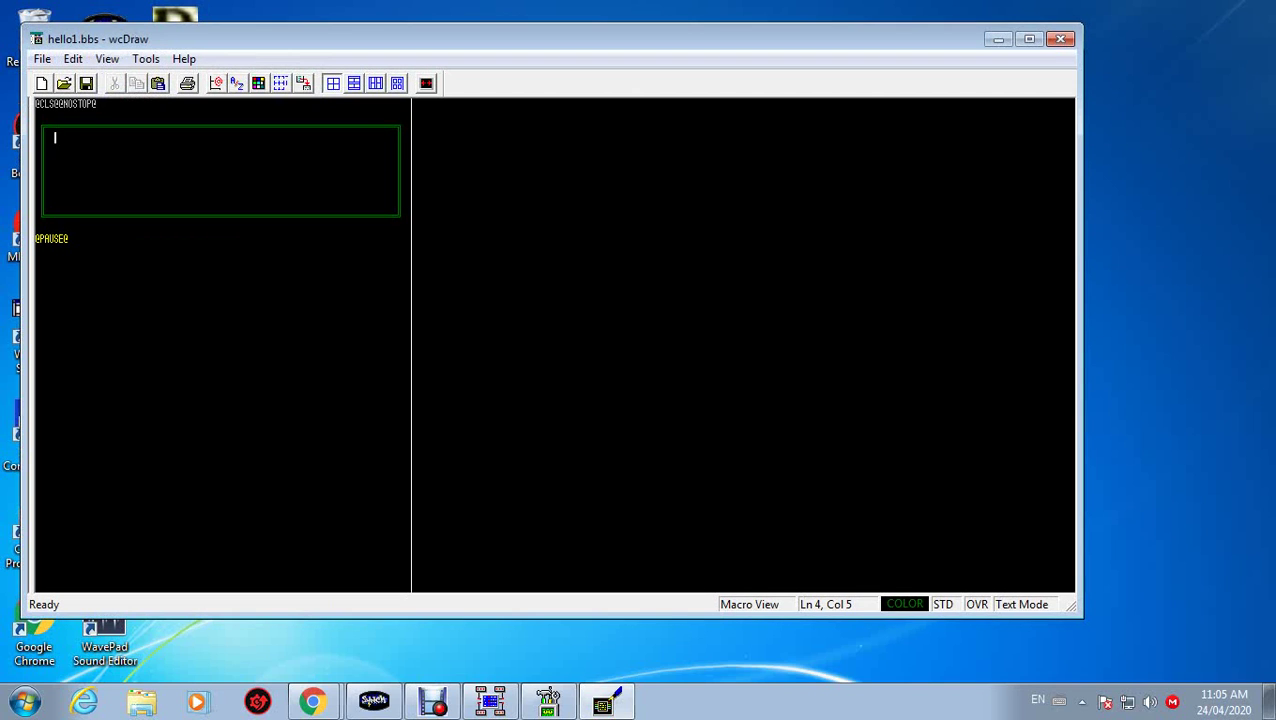
pyautogui.click(258, 83)
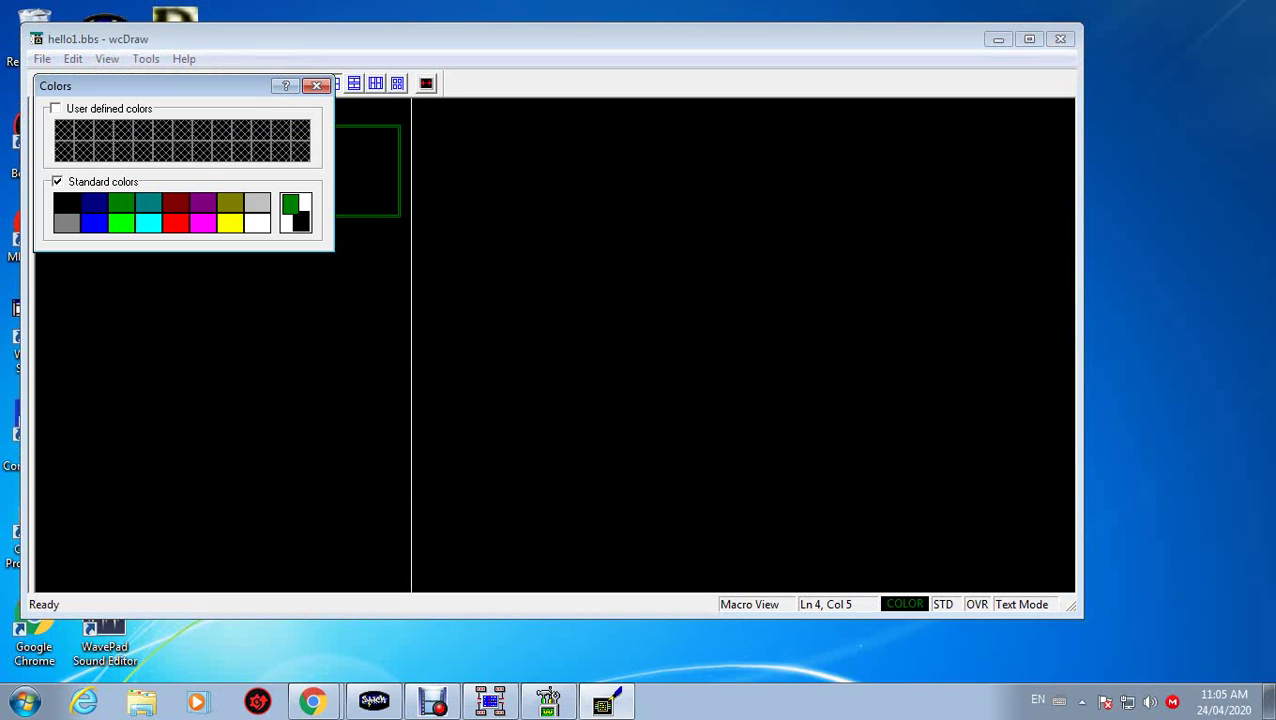
pyautogui.click(300, 222)
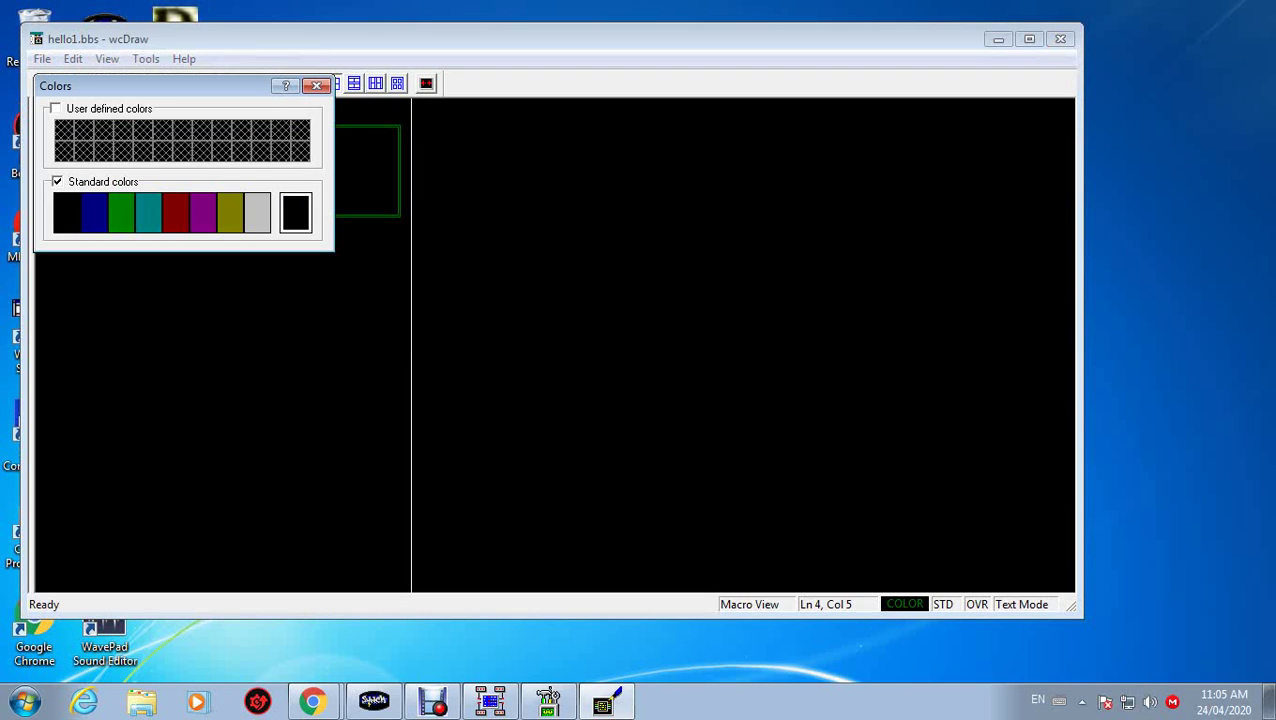
pyautogui.click(175, 212)
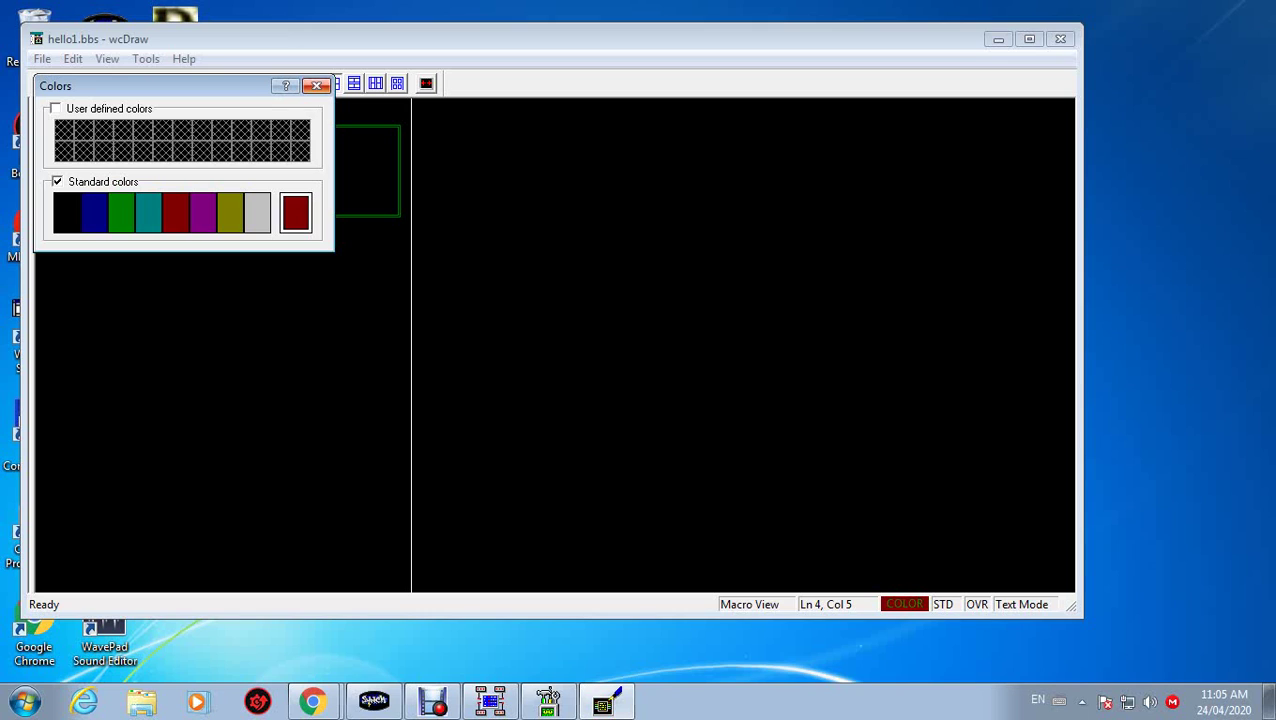
pyautogui.click(316, 85)
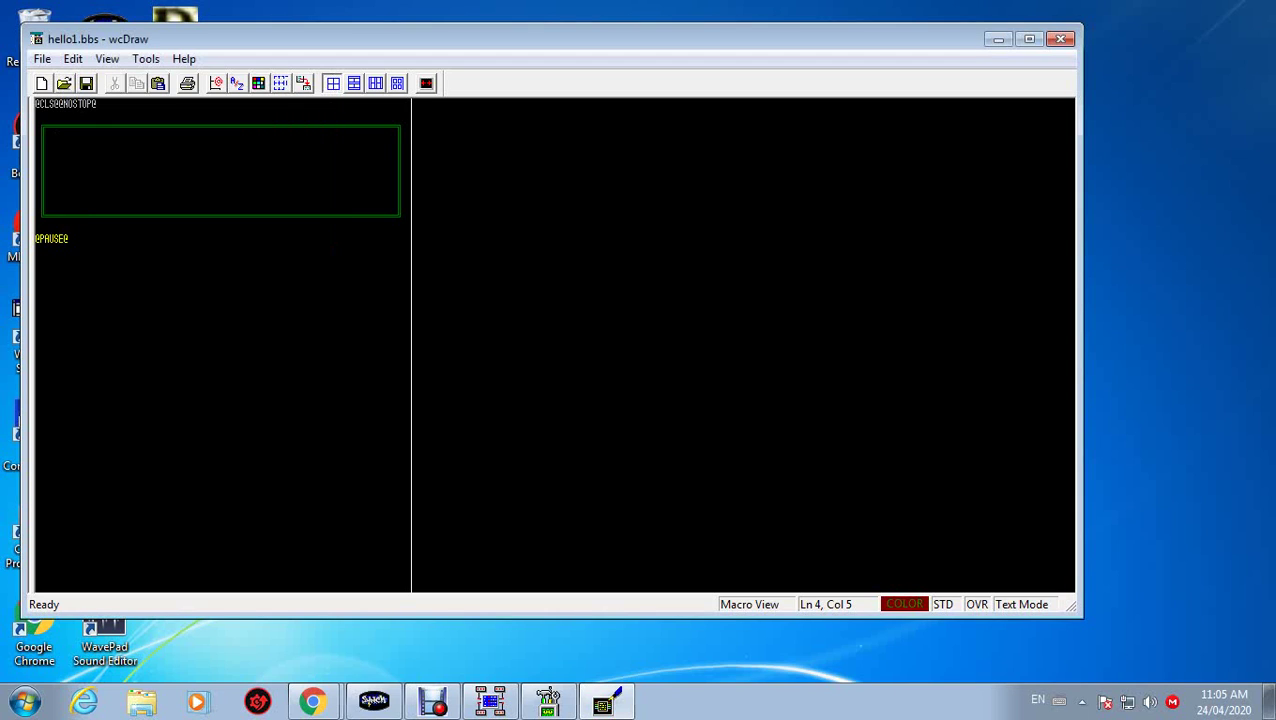
pyautogui.press('Left')
pyautogui.press('Left')
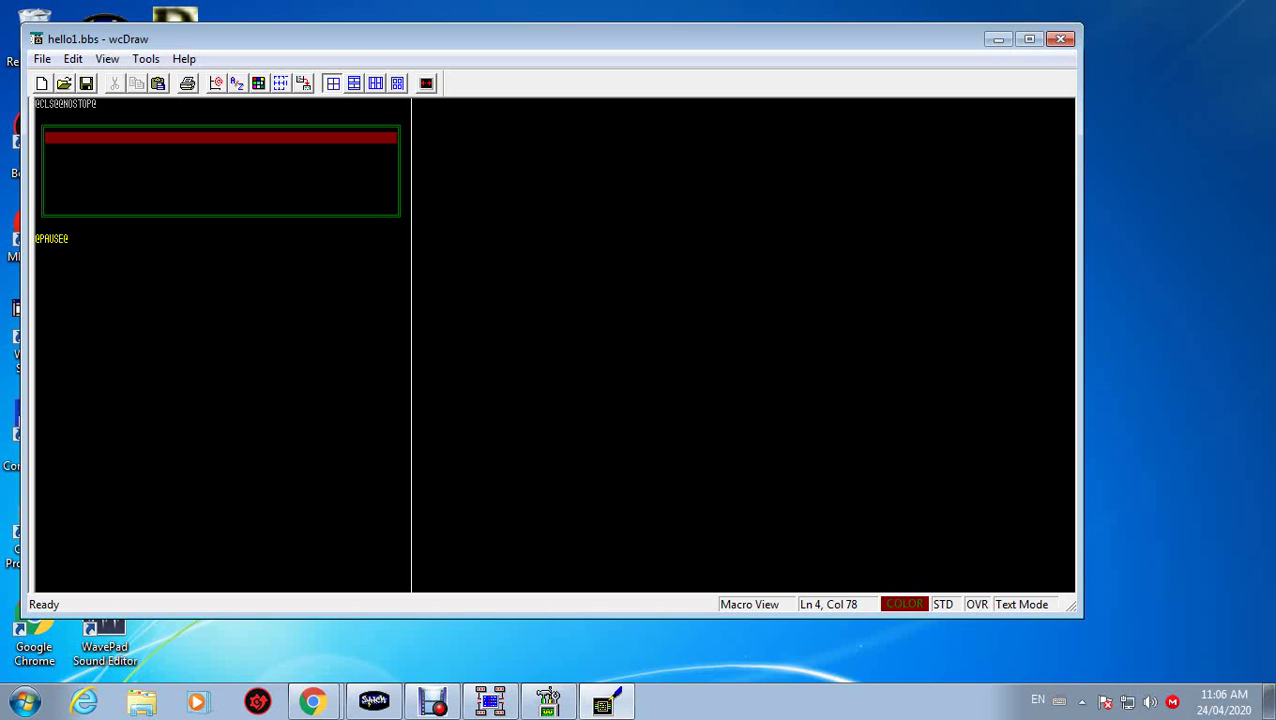
# - Set the drawing colours to bright green foreground on a dark green background
pyautogui.click(258, 83)
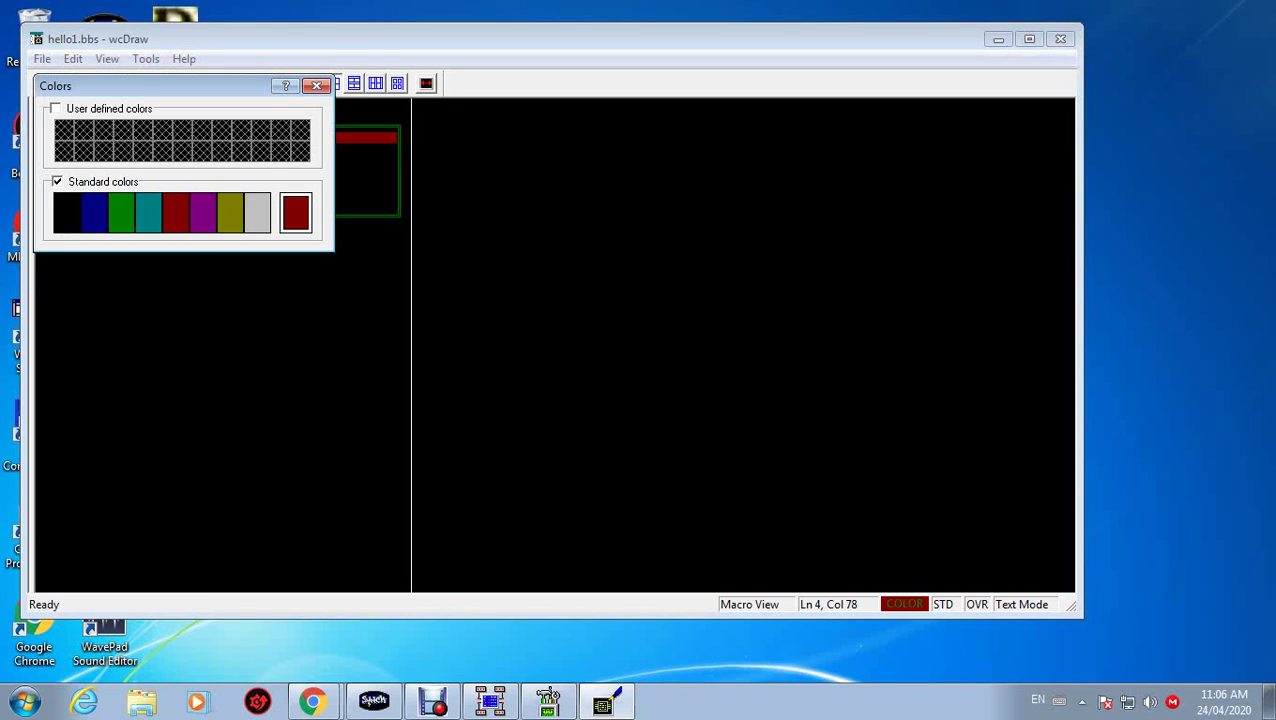
pyautogui.click(121, 212)
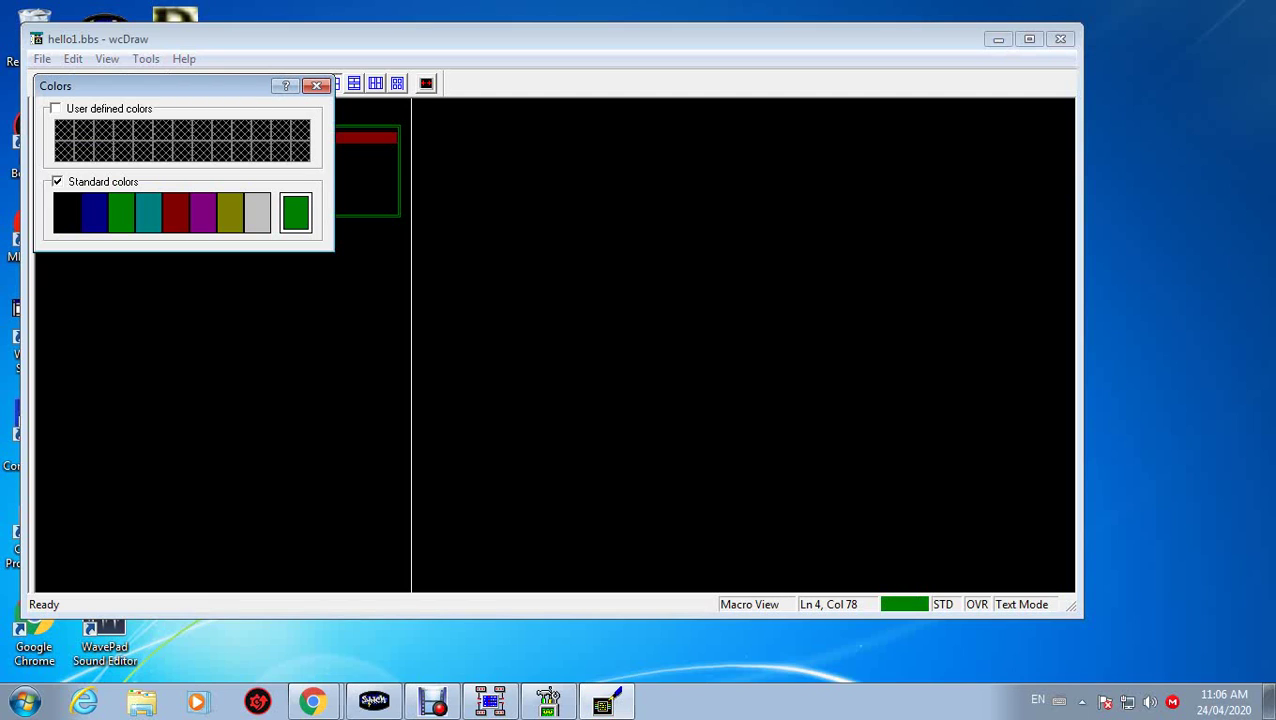
pyautogui.click(295, 212)
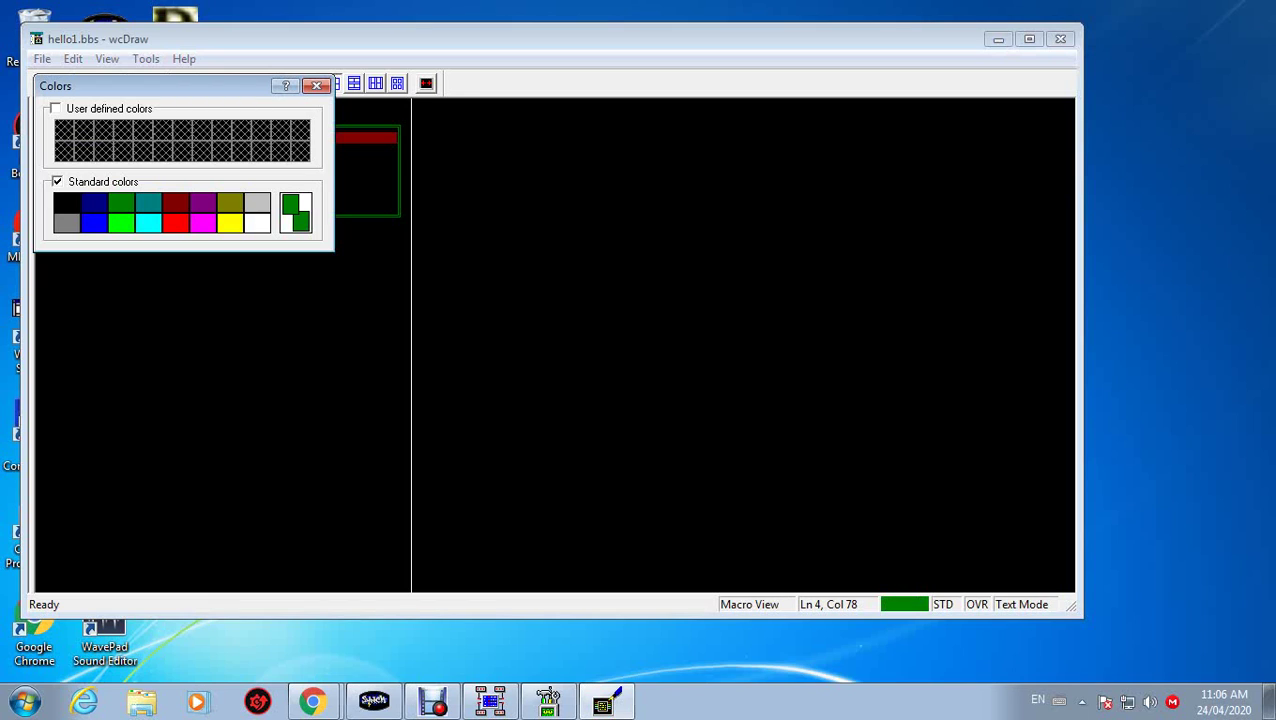
pyautogui.click(121, 222)
pyautogui.click(316, 86)
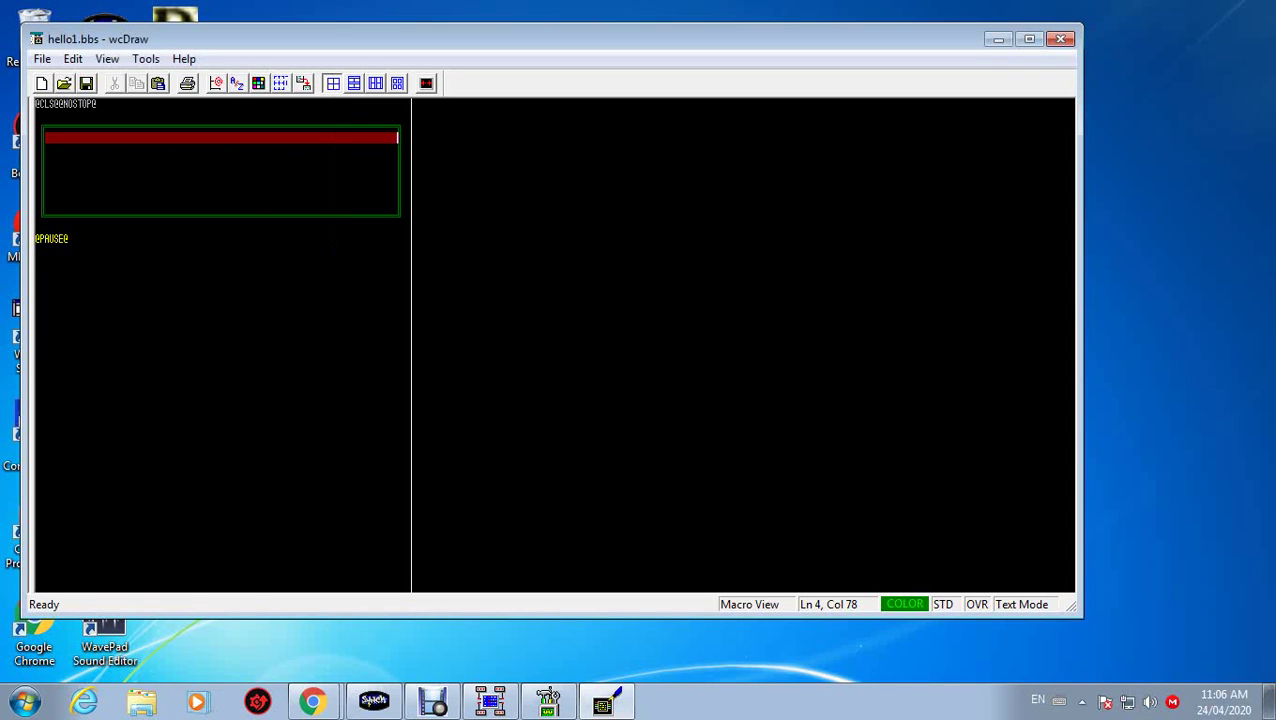
# - Redraw the box's top border on line 3 in bright green on dark green, across its full width
pyautogui.click(42, 127)
pyautogui.press('F1')
pyautogui.press('F1')
pyautogui.press('F1')
pyautogui.press('F1')
pyautogui.press('F1')
pyautogui.press('F1')
pyautogui.press('F1')
pyautogui.press('F1')
pyautogui.press('F1')
pyautogui.press('F1')
pyautogui.press('F1')
pyautogui.press('F1')
pyautogui.press('F1')
pyautogui.press('F1')
pyautogui.press('F1')
pyautogui.press('F1')
pyautogui.press('F1')
pyautogui.press('F1')
pyautogui.press('F1')
pyautogui.press('F1')
pyautogui.press('F1')
pyautogui.press('F1')
pyautogui.press('F1')
pyautogui.press('F1')
pyautogui.press('F1')
pyautogui.press('F1')
pyautogui.press('F1')
pyautogui.press('F1')
pyautogui.press('F1')
pyautogui.press('F1')
pyautogui.press('F1')
pyautogui.press('F1')
pyautogui.press('F1')
pyautogui.press('F1')
pyautogui.press('F1')
pyautogui.press('F1')
pyautogui.press('F1')
pyautogui.press('F1')
pyautogui.press('F1')
pyautogui.press('F1')
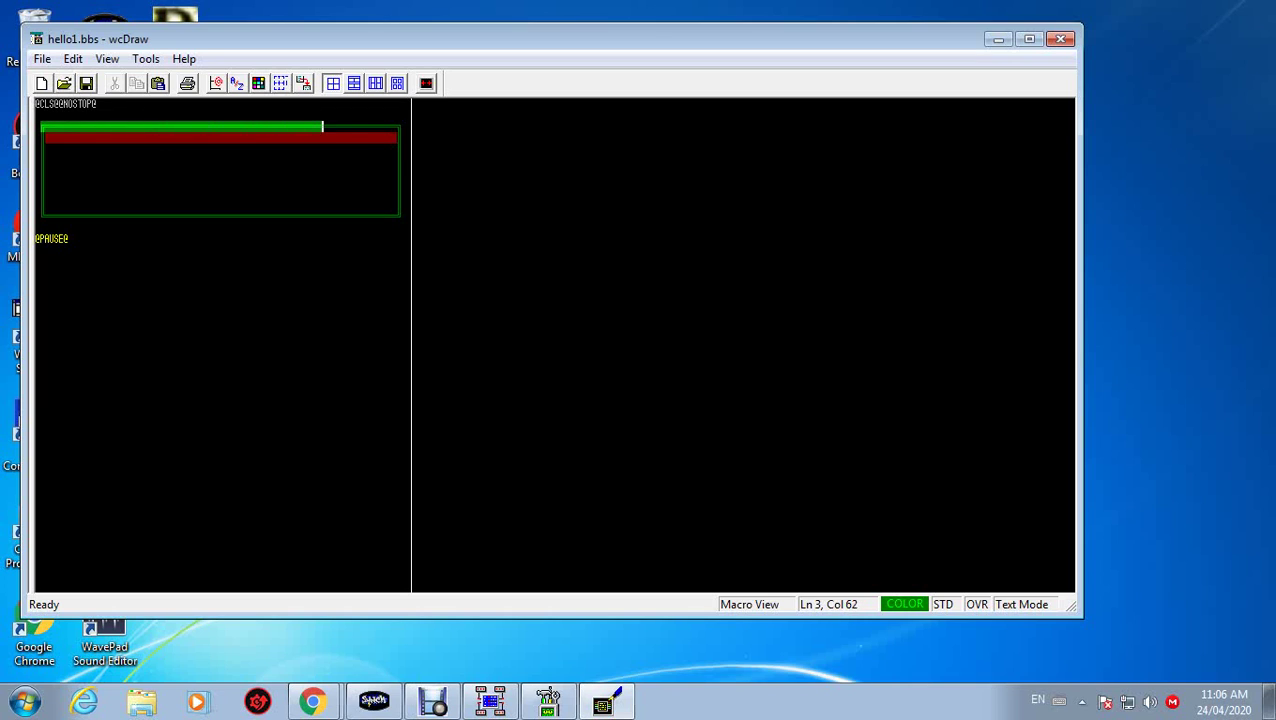
pyautogui.press('F1')
pyautogui.press('F1')
pyautogui.press('F1')
pyautogui.press('F1')
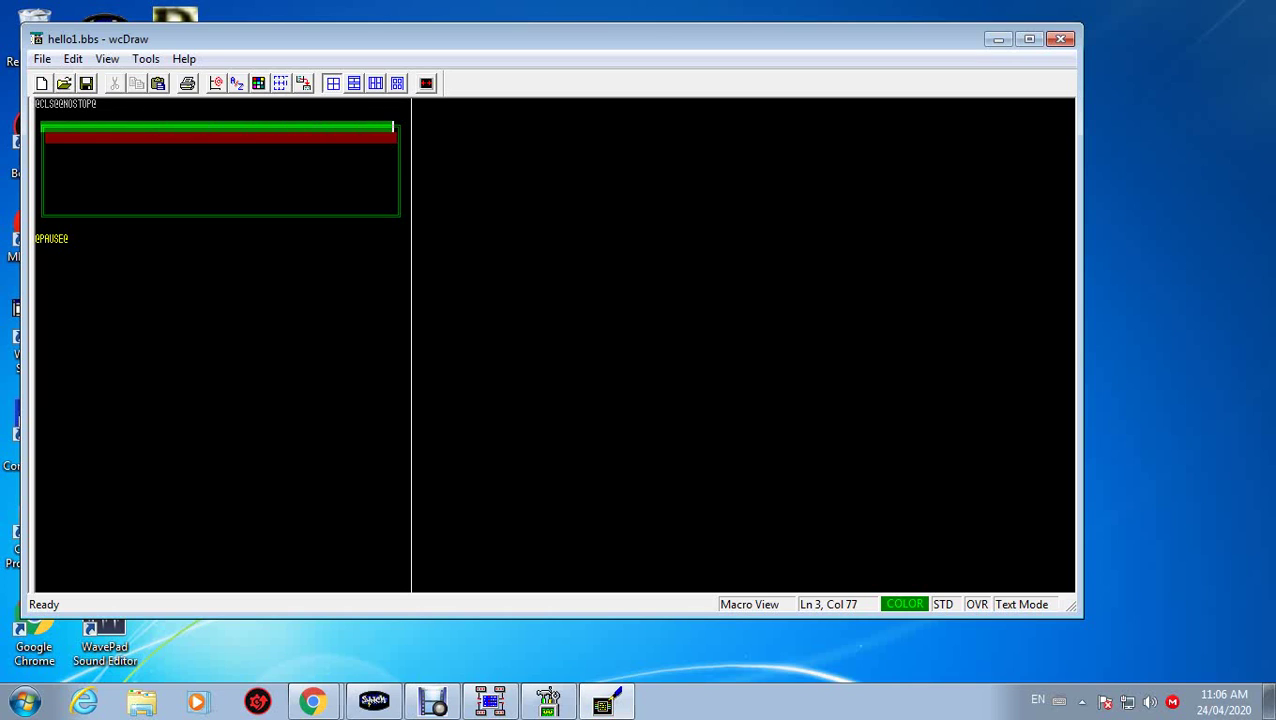
pyautogui.press('F1')
pyautogui.press('F1')
pyautogui.press('F1')
pyautogui.press('F1')
# - Delete at the end of the top border, and break the joined red row back onto line 4 in insert mode
pyautogui.press('Delete')
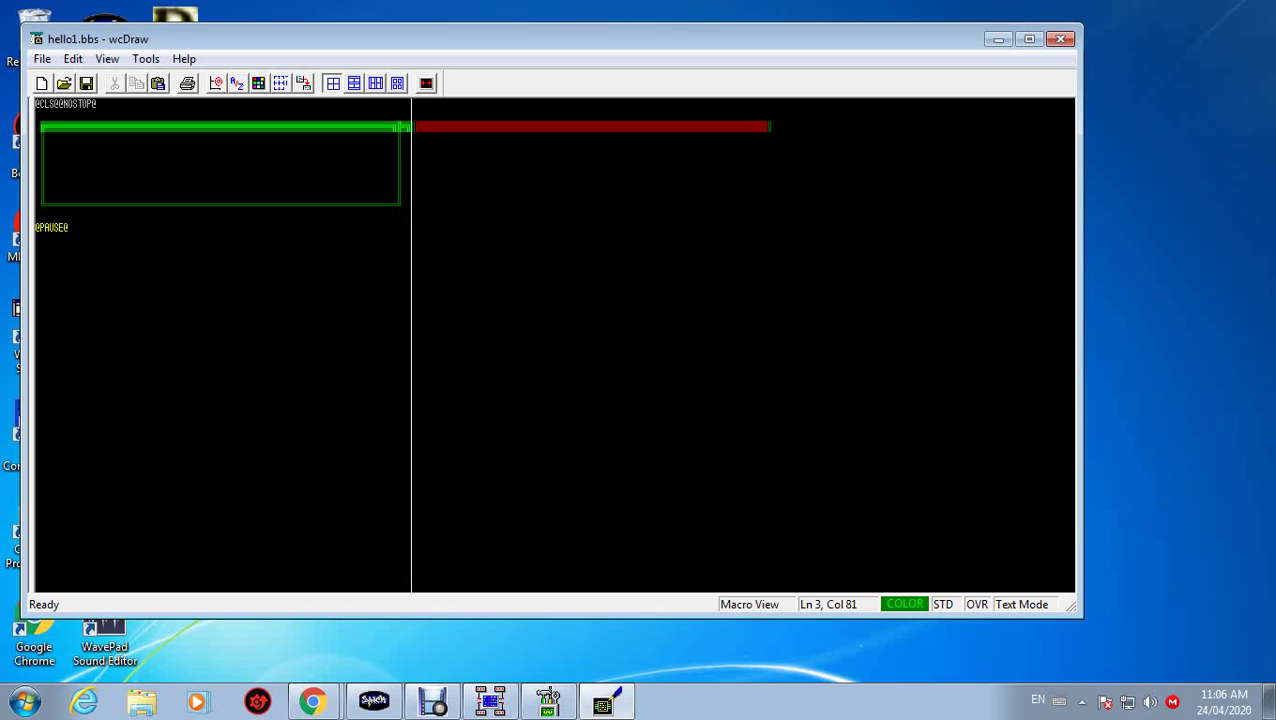
pyautogui.click(36, 137)
pyautogui.click(416, 126)
pyautogui.press('Insert')
pyautogui.press('Return')
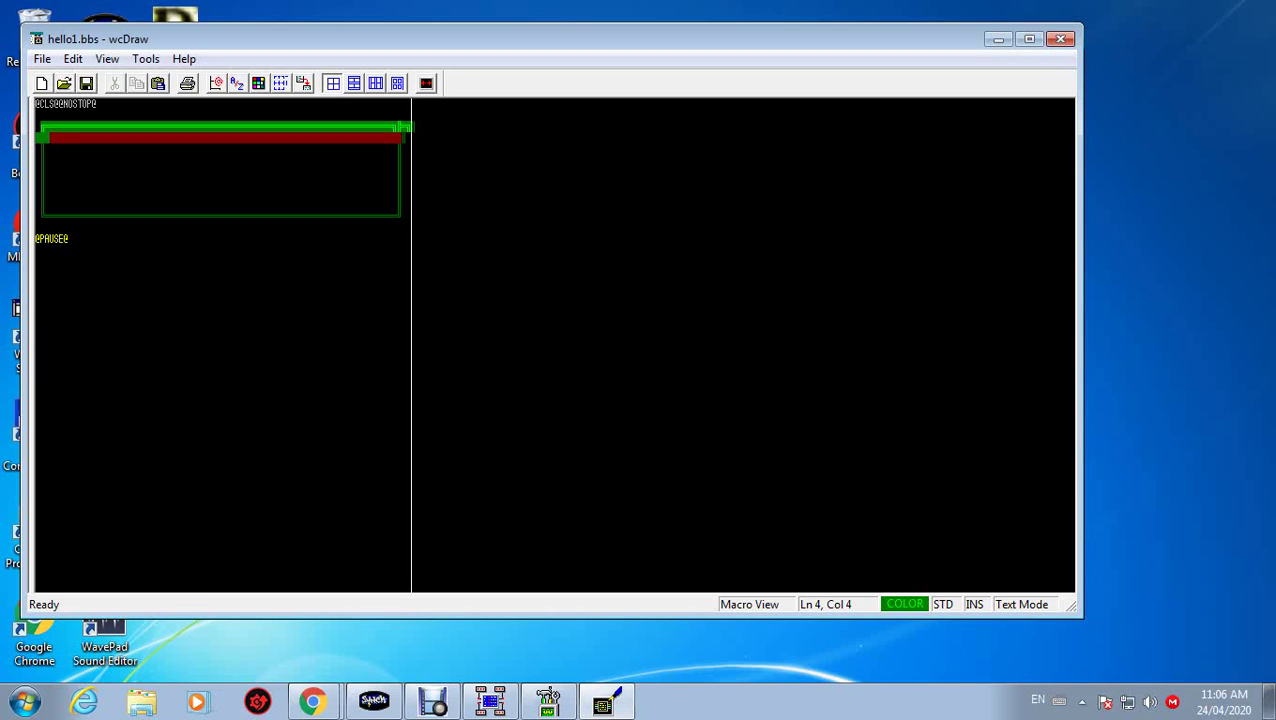
# - Set the background colour to black with the bright green foreground kept
pyautogui.click(258, 83)
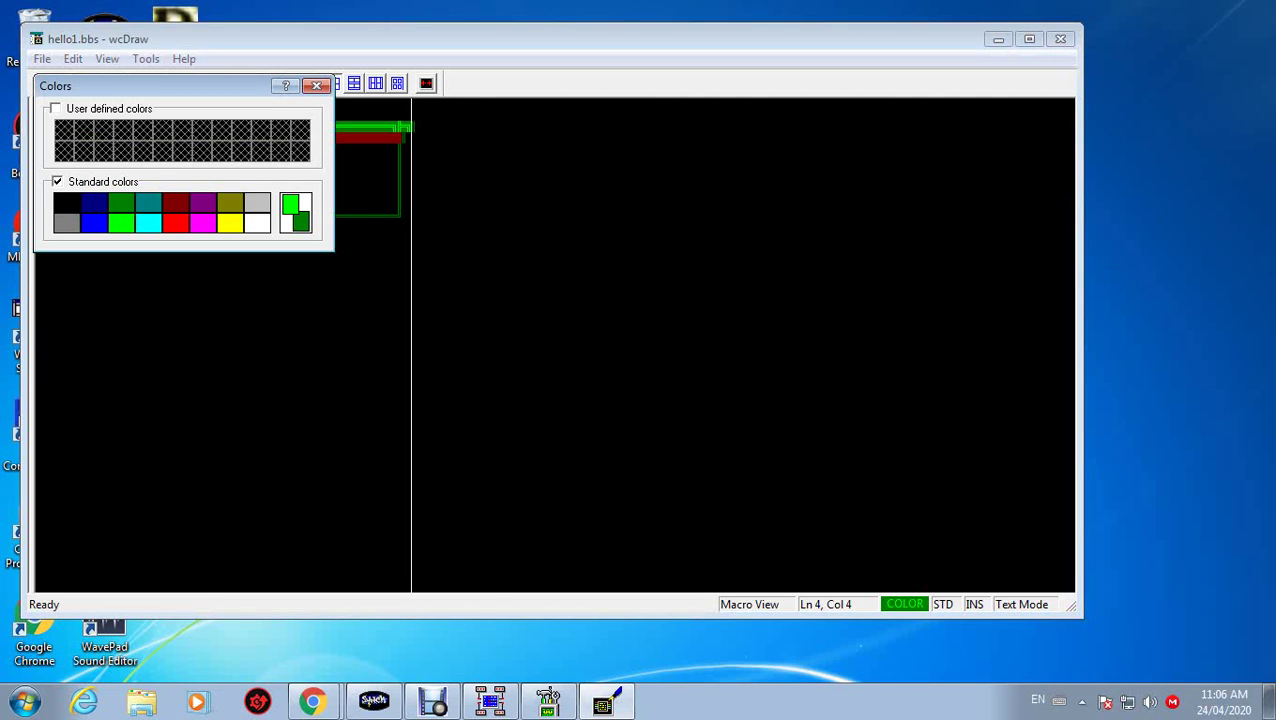
pyautogui.click(300, 221)
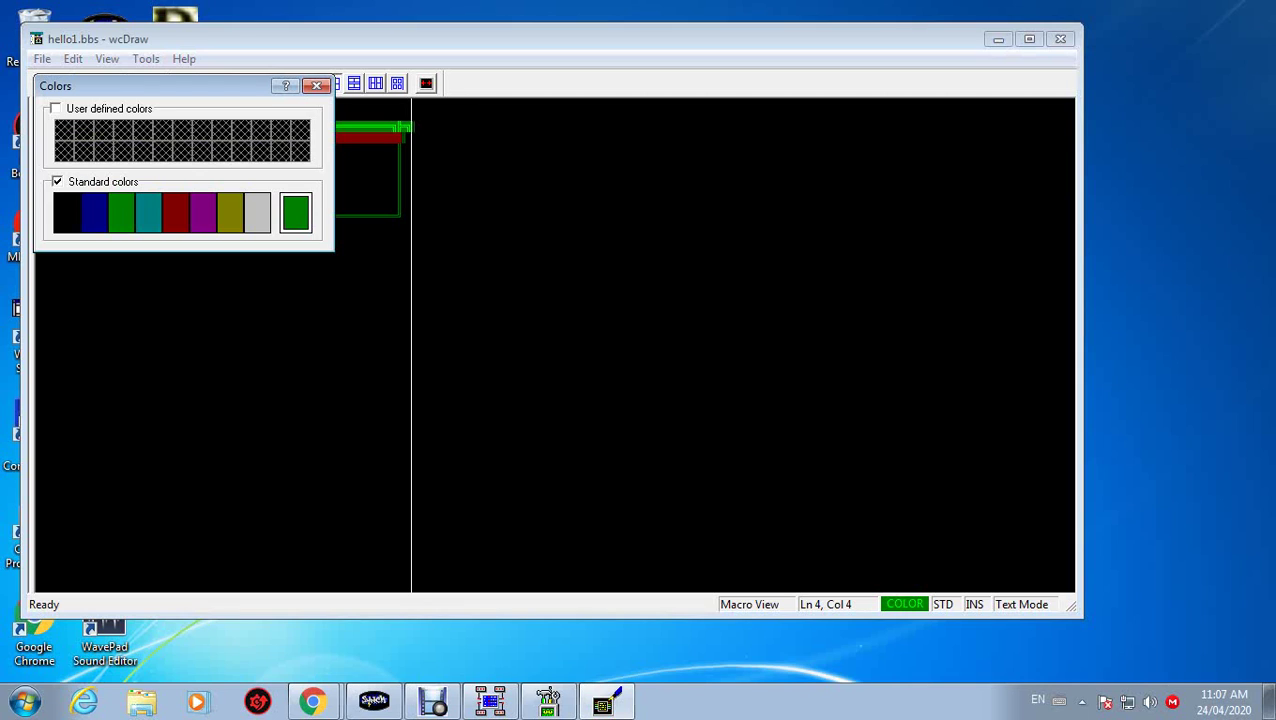
pyautogui.click(67, 212)
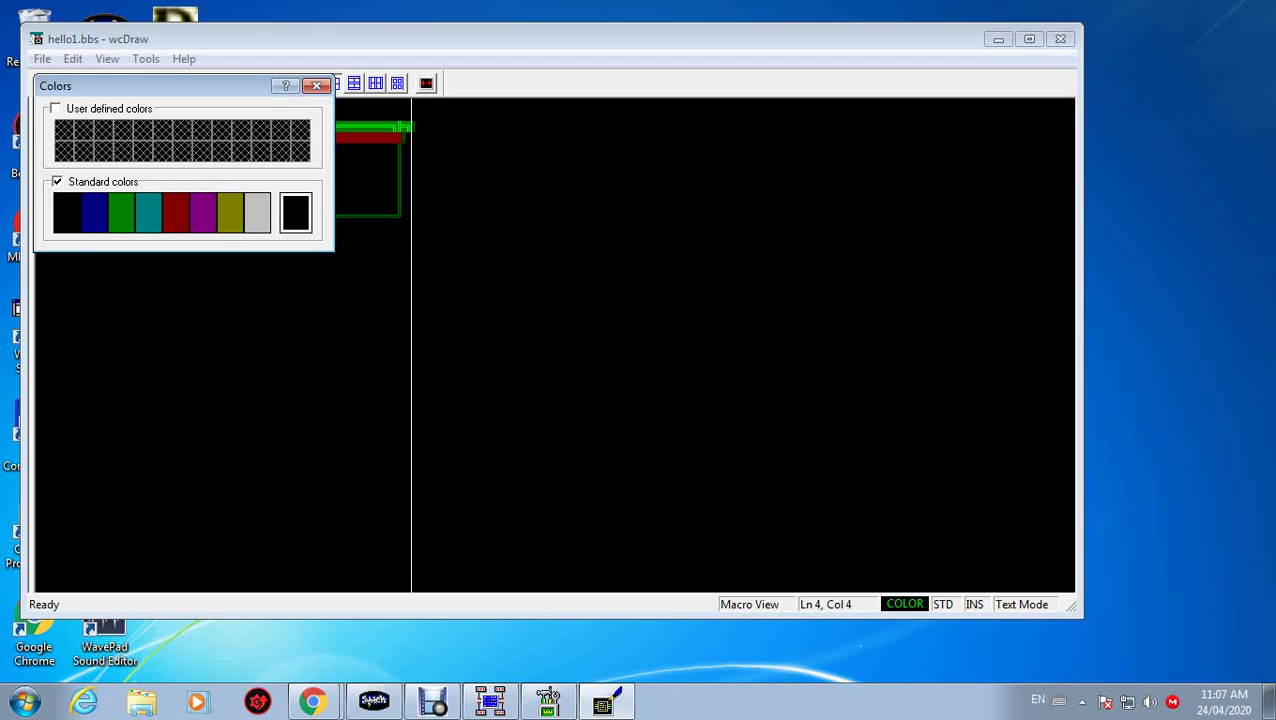
pyautogui.click(316, 85)
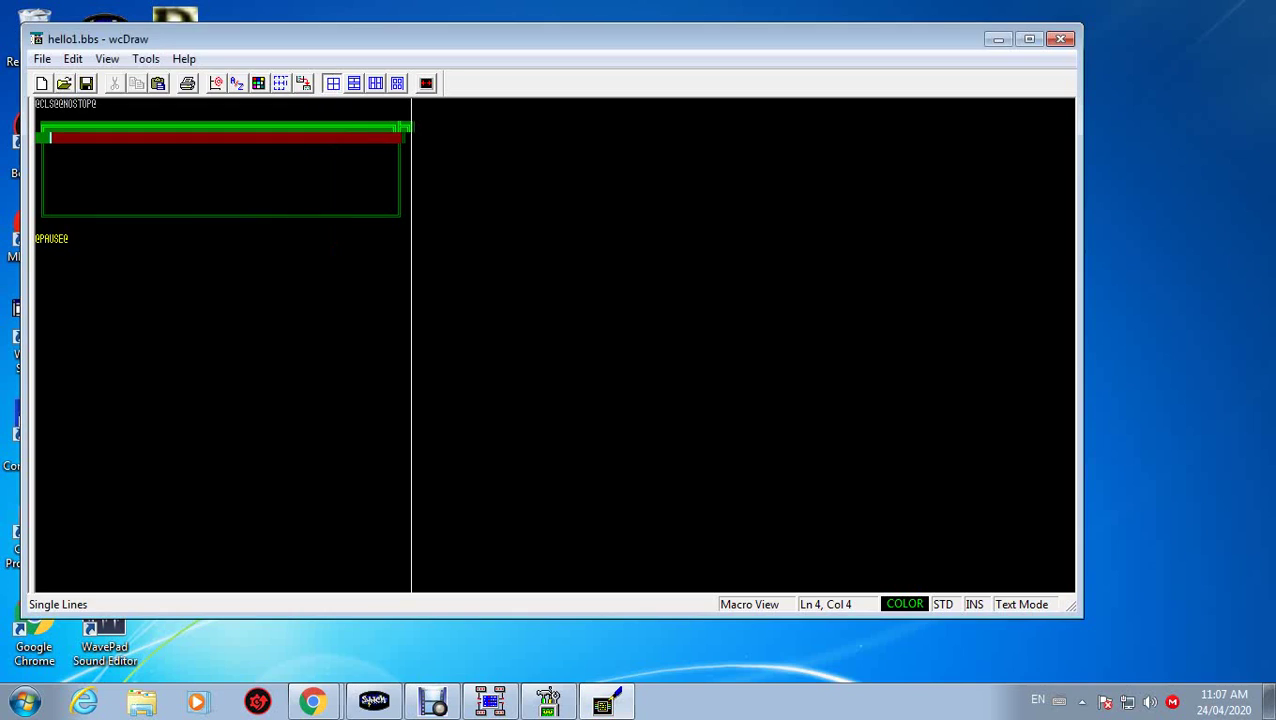
pyautogui.press('Left')
pyautogui.press('Left')
pyautogui.press('Left')
pyautogui.press('alt')
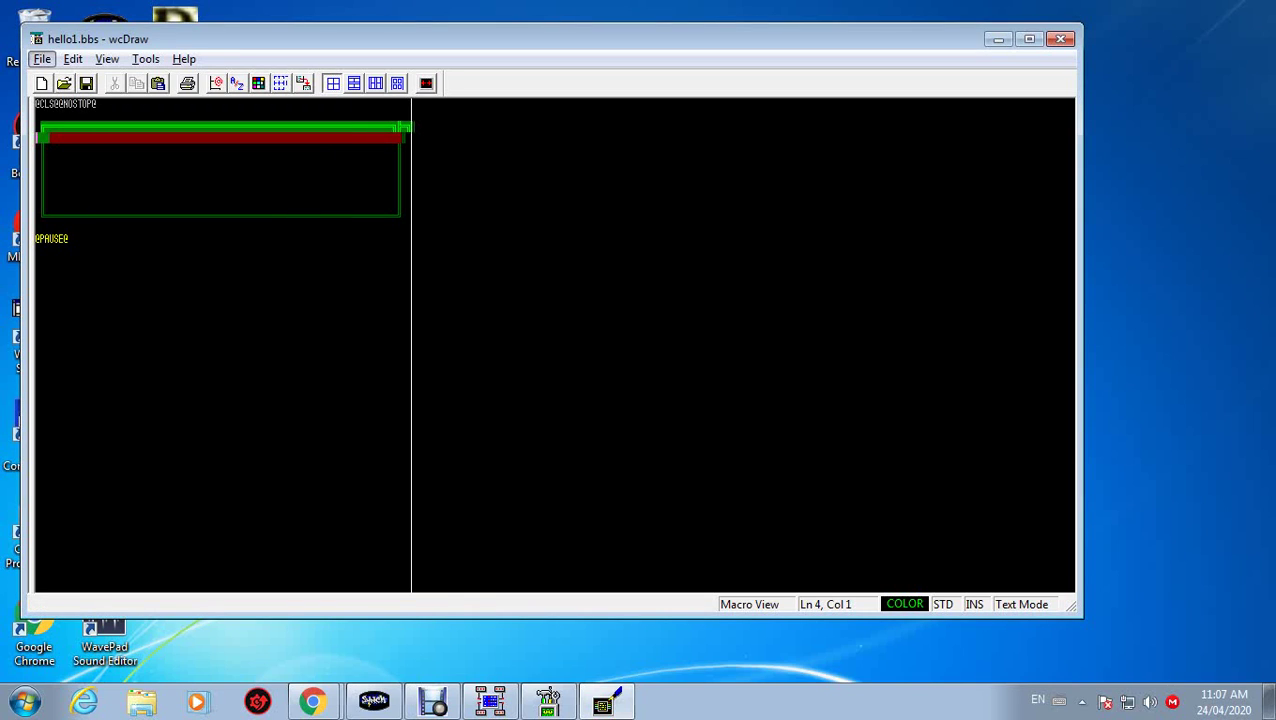
pyautogui.hotkey('alt', 'space')
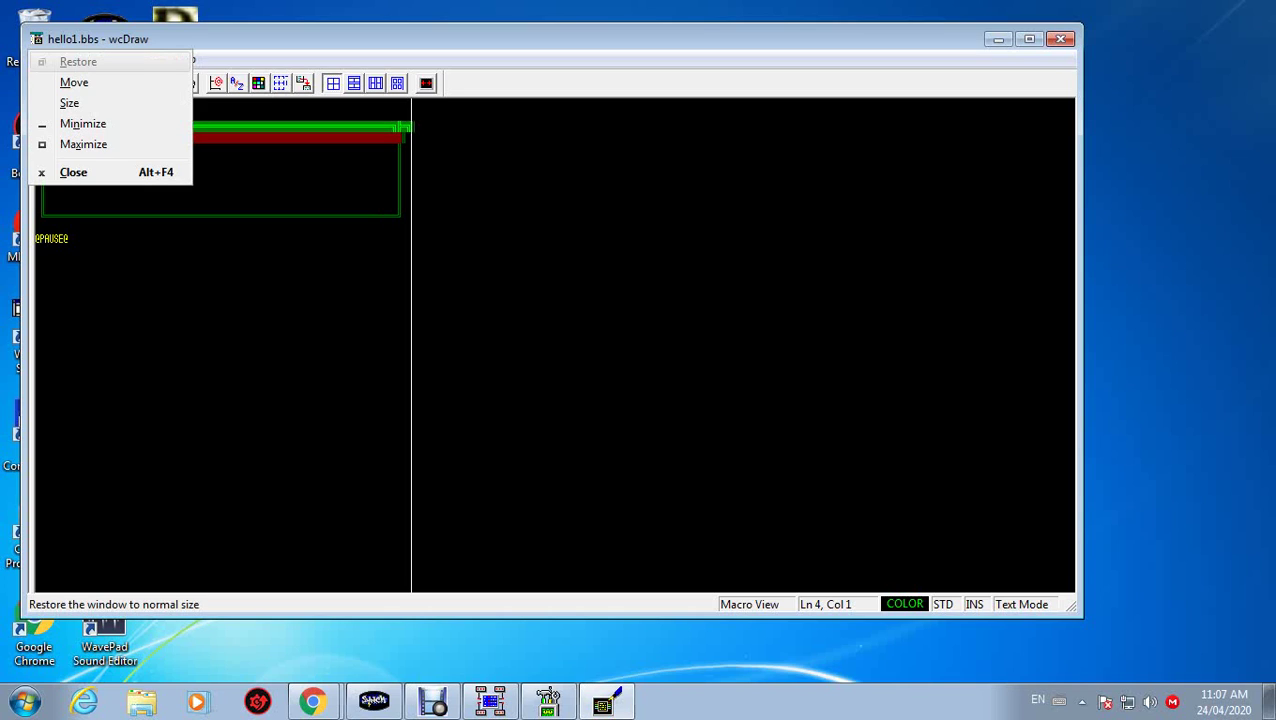
pyautogui.click(237, 227)
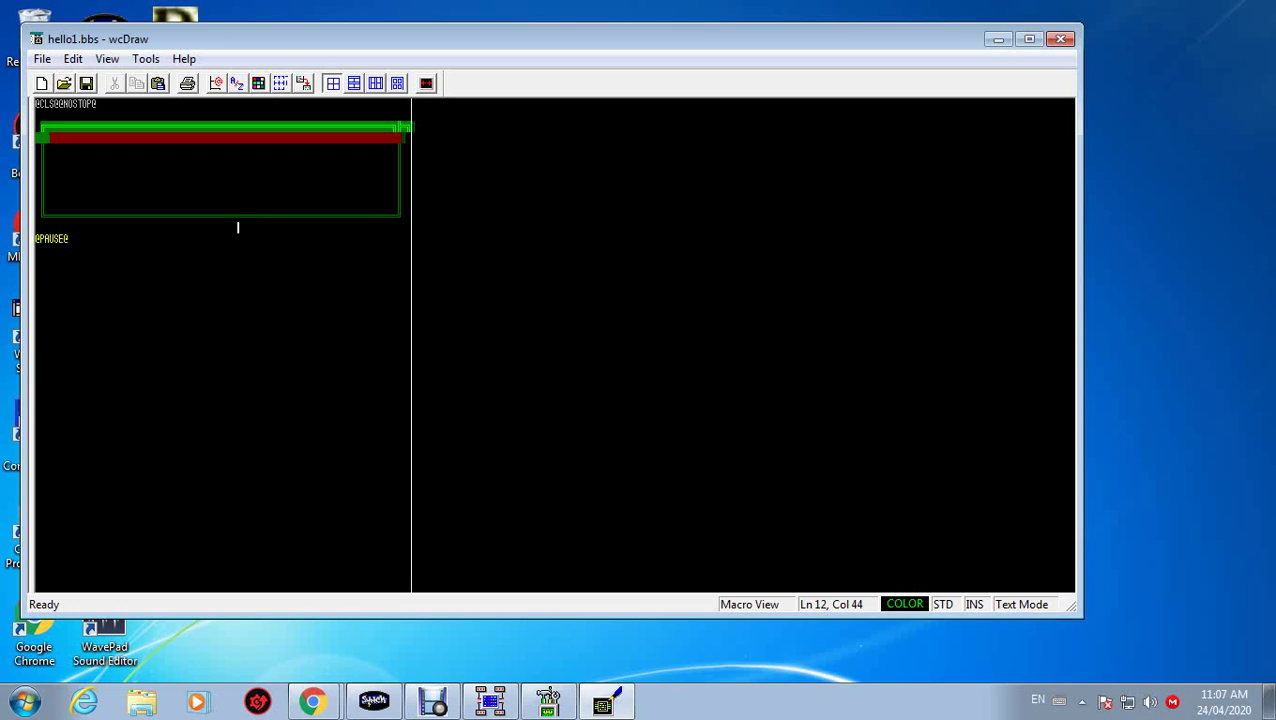
# - Blank the stray dark green cell at the start of line 4 and delete one excess cell from the red row
pyautogui.click(42, 138)
pyautogui.press('Left')
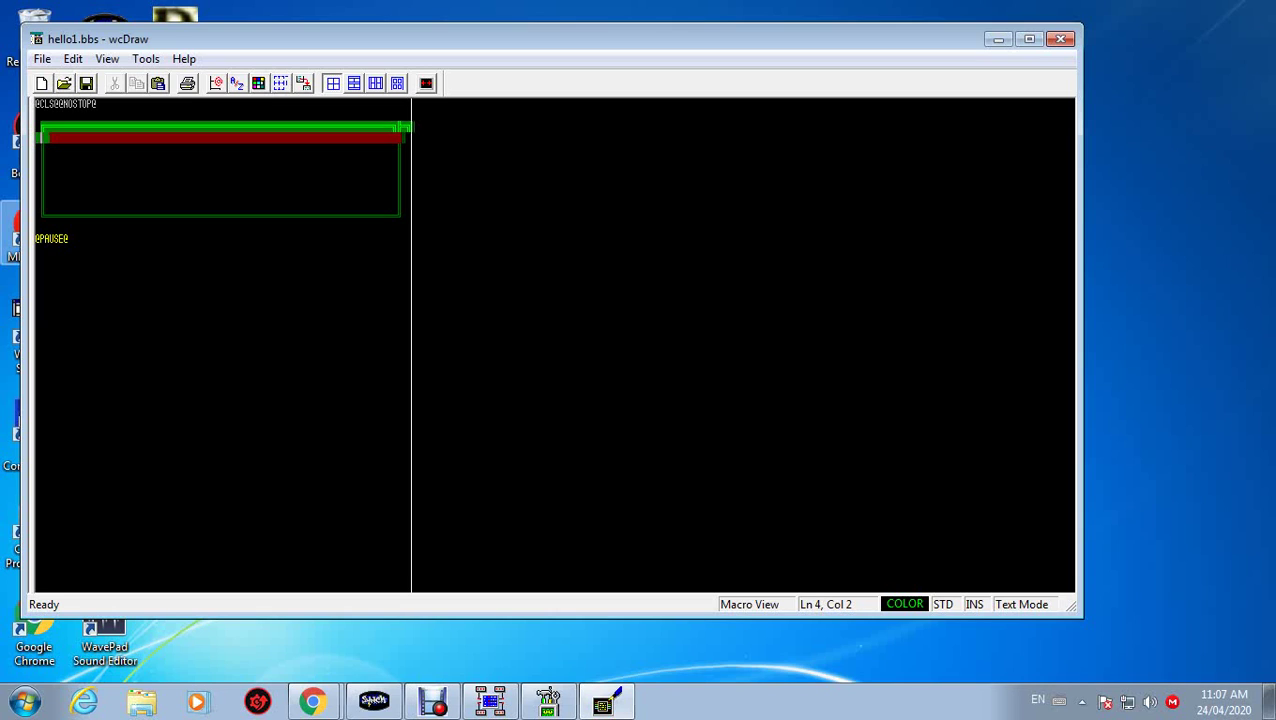
pyautogui.press('Left')
pyautogui.press('Insert')
pyautogui.press('Right')
pyautogui.press('Right')
pyautogui.press('Right')
pyautogui.press('Right')
pyautogui.press('Right')
pyautogui.press('Right')
pyautogui.press('Right')
pyautogui.press('Right')
pyautogui.press('Right')
pyautogui.press('Right')
pyautogui.press('Right')
pyautogui.press('Right')
pyautogui.press('Right')
pyautogui.press('Right')
pyautogui.press('Right')
pyautogui.press('Right')
pyautogui.press('Right')
pyautogui.press('Right')
pyautogui.press('Right')
pyautogui.press('Right')
pyautogui.press('Right')
pyautogui.press('Right')
pyautogui.press('Left')
pyautogui.press('BackSpace')
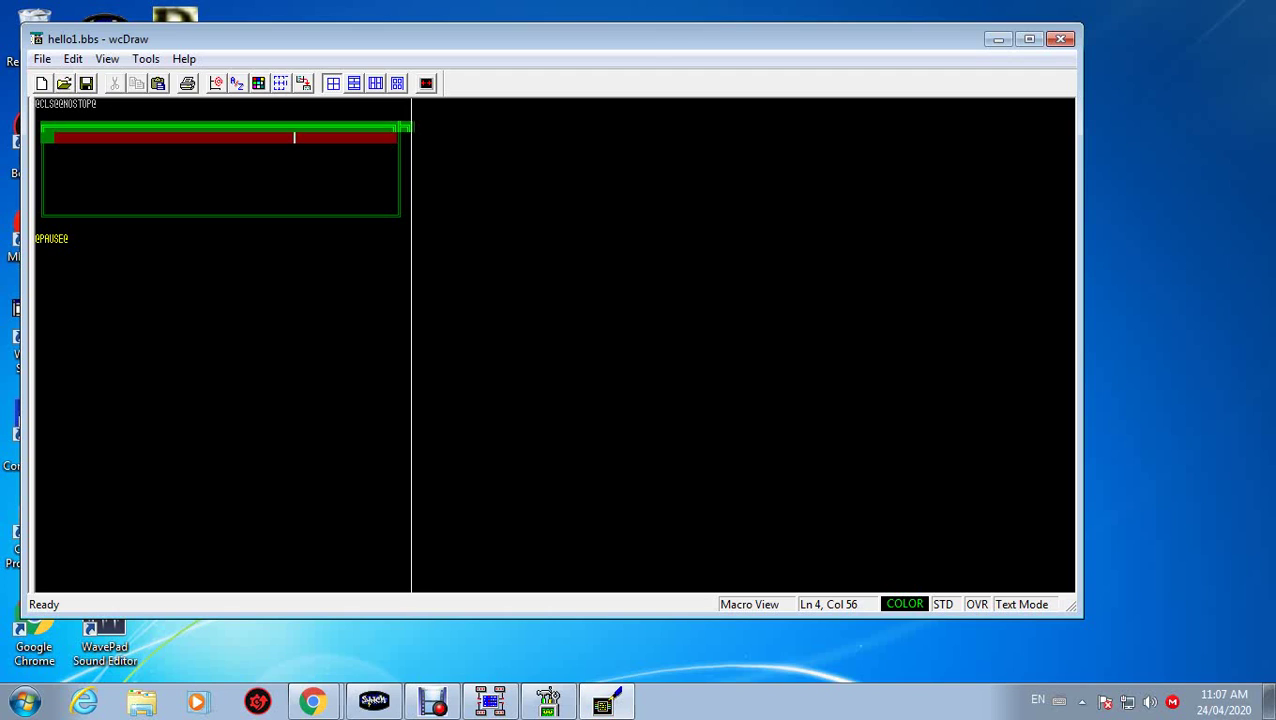
# - Delete two excess cells from the bright green top border on line 3
pyautogui.doubleClick(322, 127)
pyautogui.click(318, 127)
pyautogui.press('BackSpace')
pyautogui.press('BackSpace')
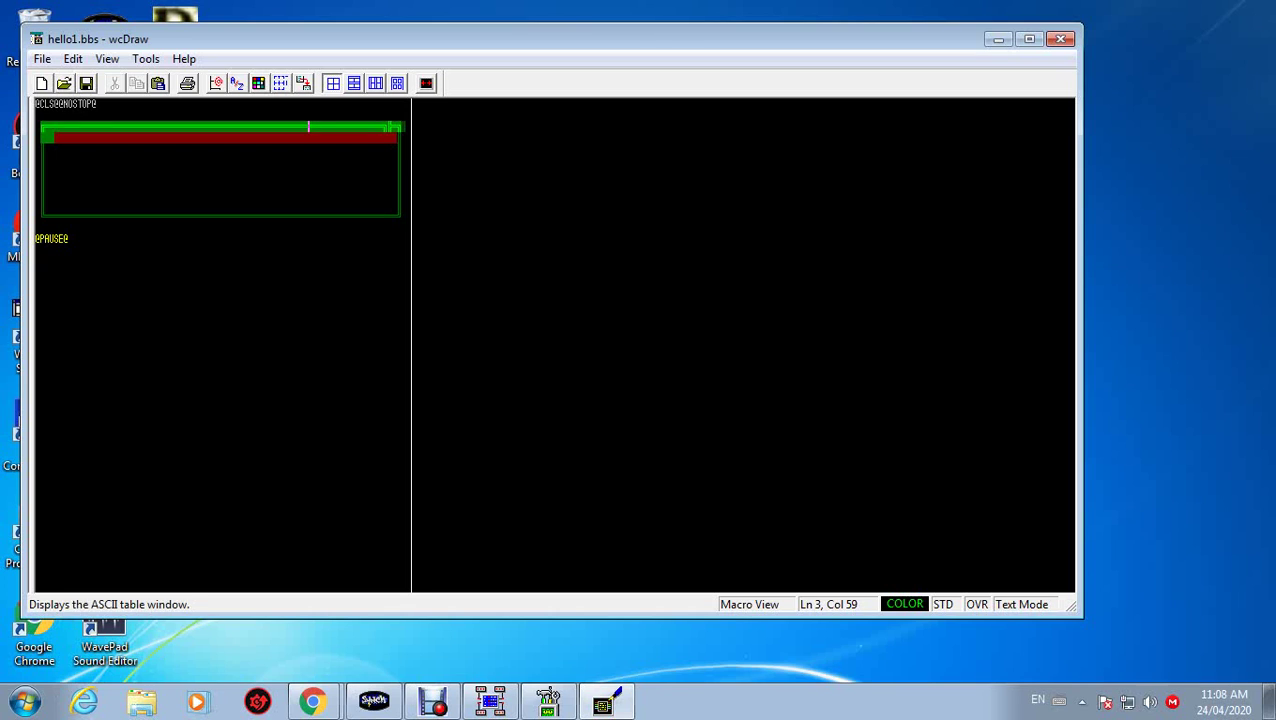
# - Set the background colour to dark green for the bright green foreground
pyautogui.click(258, 83)
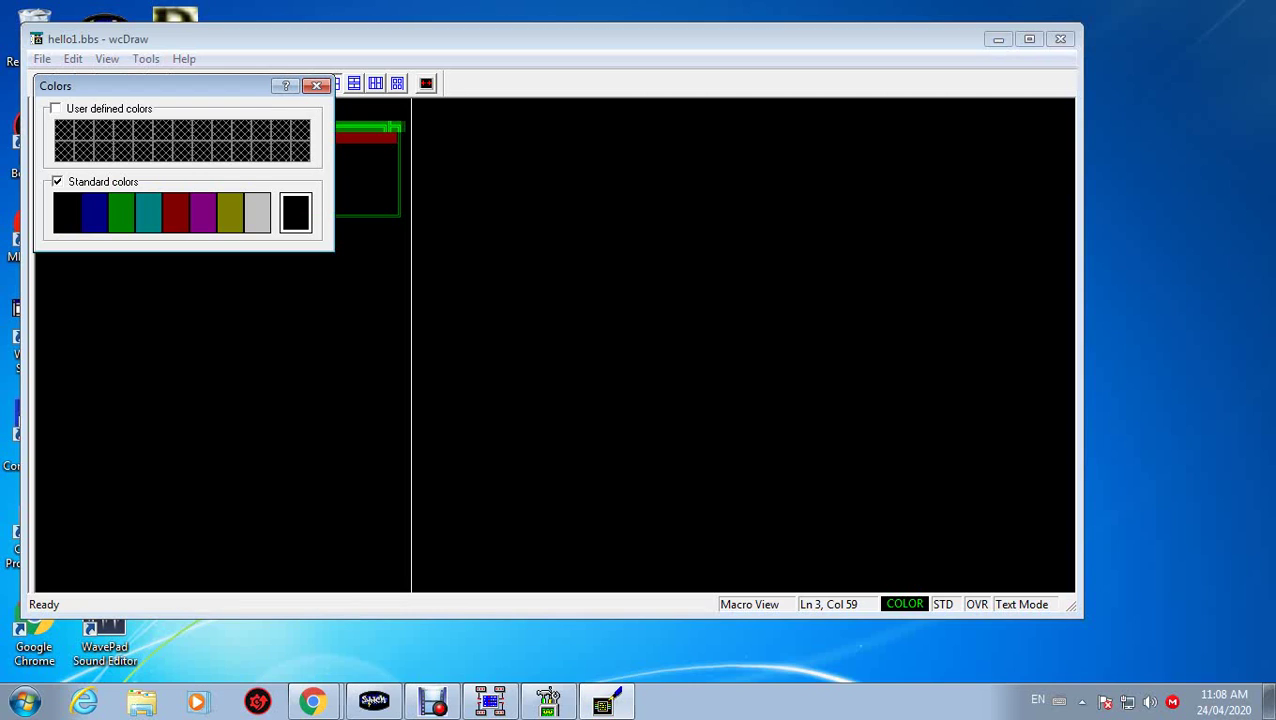
pyautogui.click(121, 212)
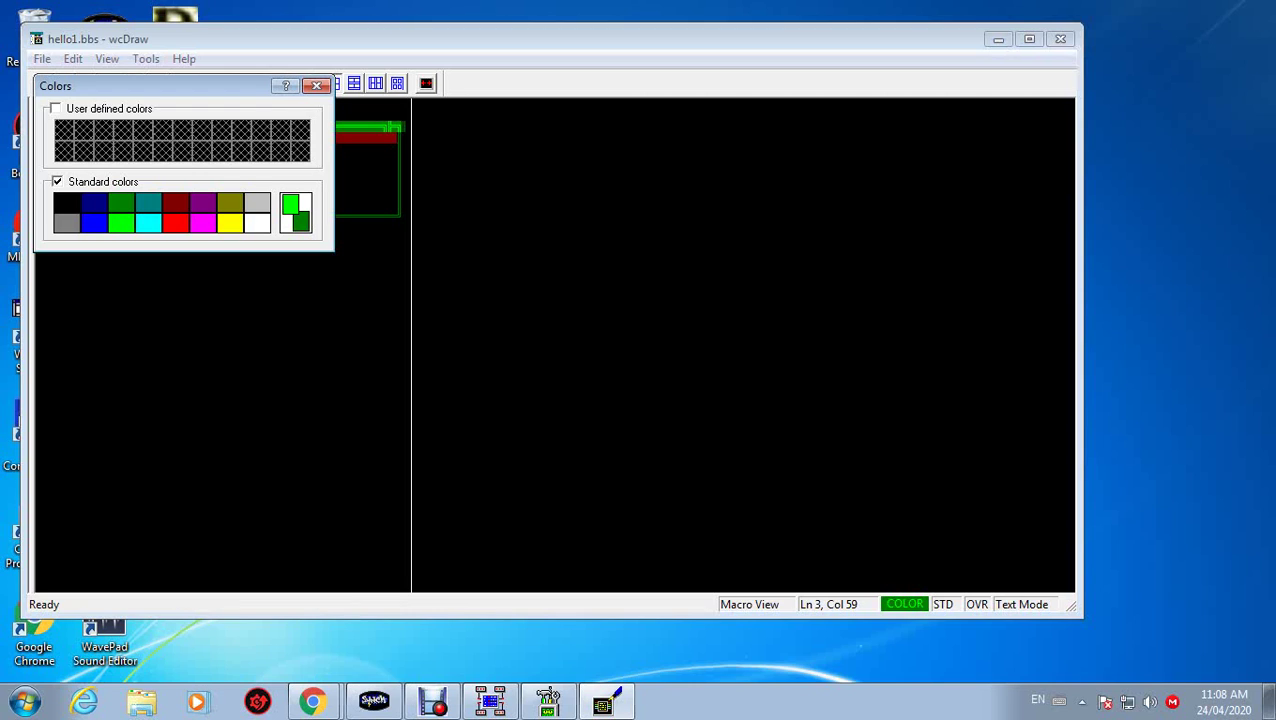
pyautogui.click(316, 86)
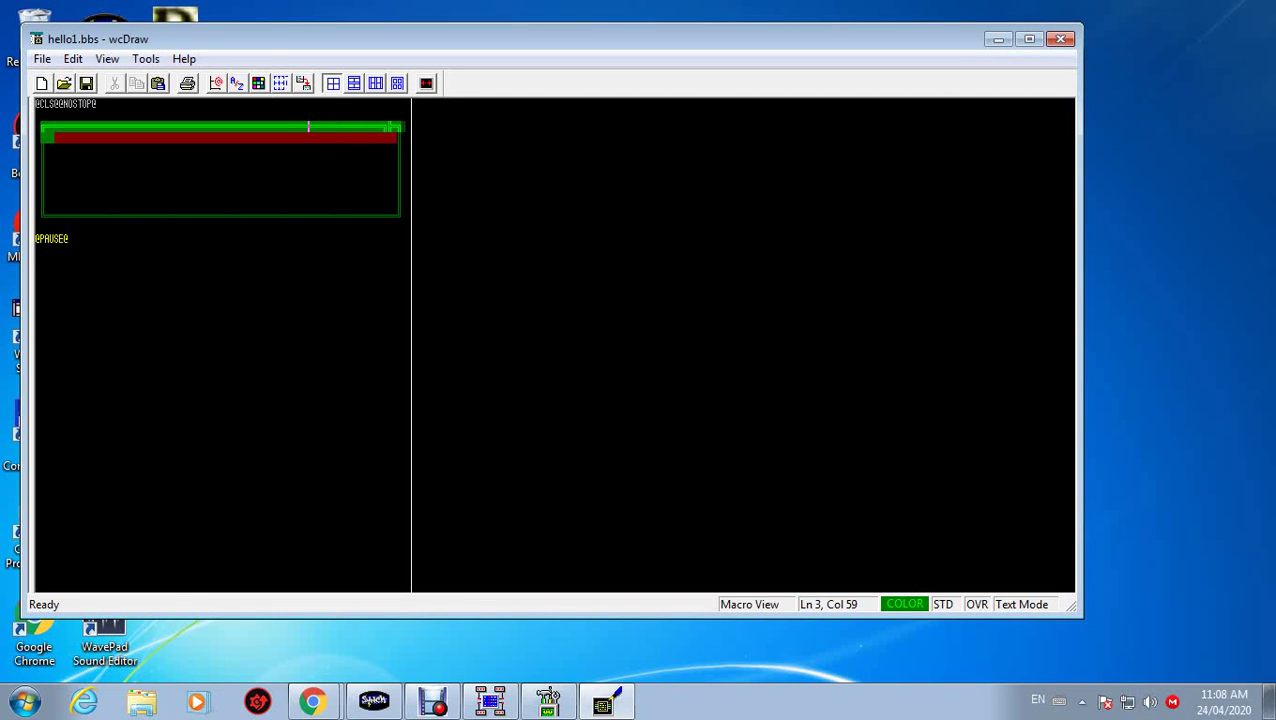
# - Finish the right end of the top border on line 3, including its corner, in bright green on dark green
pyautogui.click(389, 127)
pyautogui.press('Right')
pyautogui.press('Right')
pyautogui.press('Right')
# - Redraw the box's right border from line 4 down to the corner on line 11 in bright green on dark green
pyautogui.press('Down')
pyautogui.press('Right')
pyautogui.press('Down')
pyautogui.press('Left')
pyautogui.press('Right')
pyautogui.press('Down')
pyautogui.press('Left')
pyautogui.press('Right')
pyautogui.press('Down')
pyautogui.press('Right')
pyautogui.press('Right')
pyautogui.press('Down')
pyautogui.press('Left')
pyautogui.press('Right')
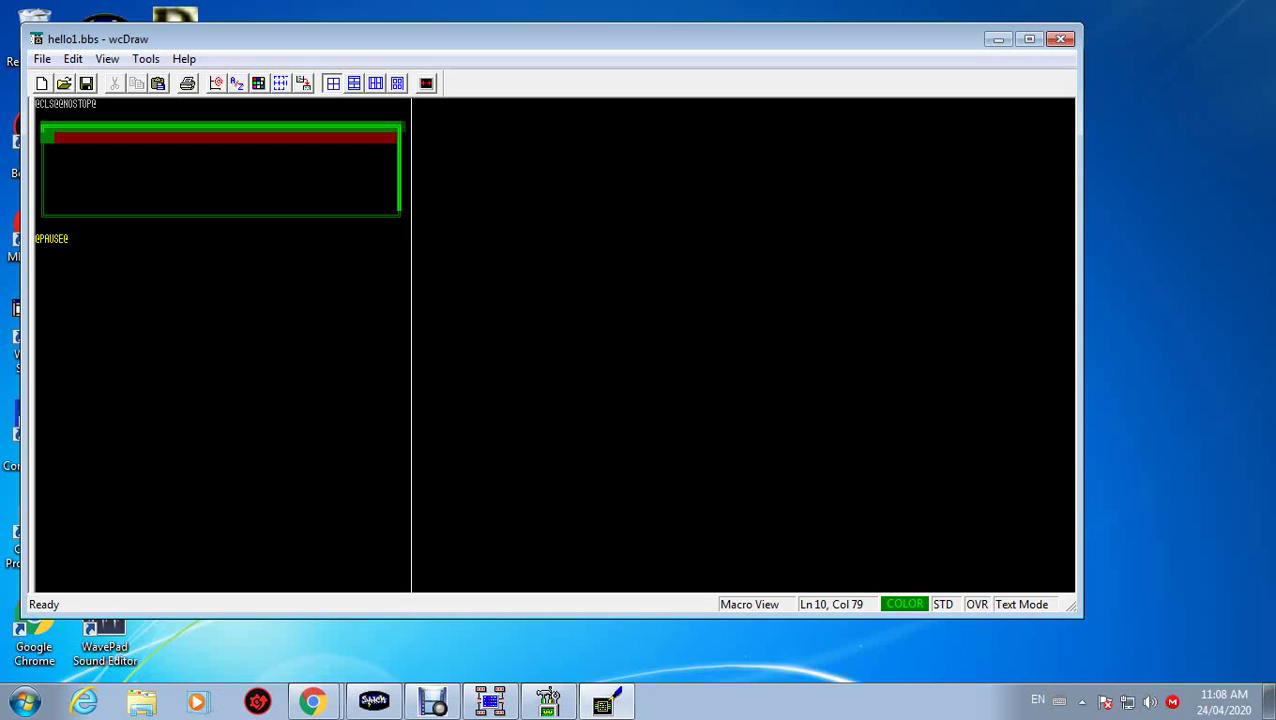
pyautogui.press('Down')
pyautogui.press('Left')
pyautogui.press('Right')
# - Redraw the bottom border on line 11 from the left corner to the right corner in bright green on dark green
pyautogui.press('Left')
pyautogui.press('Left')
pyautogui.press('Left')
pyautogui.press('Left')
pyautogui.press('Left')
pyautogui.press('Left')
pyautogui.press('Left')
pyautogui.press('Left')
pyautogui.press('Left')
pyautogui.press('Left')
pyautogui.press('Left')
pyautogui.press('Left')
pyautogui.press('Left')
pyautogui.press('Left')
pyautogui.press('Left')
pyautogui.press('Left')
pyautogui.press('Left')
pyautogui.press('Left')
pyautogui.press('Left')
pyautogui.press('Left')
pyautogui.press('Left')
pyautogui.press('Left')
pyautogui.press('Left')
pyautogui.press('Left')
pyautogui.press('Left')
pyautogui.press('Left')
pyautogui.press('Left')
pyautogui.press('Left')
pyautogui.press('Left')
pyautogui.press('Left')
pyautogui.press('Left')
pyautogui.press('Left')
pyautogui.press('Left')
pyautogui.press('Left')
pyautogui.press('Left')
pyautogui.press('Left')
pyautogui.press('Left')
pyautogui.press('Left')
pyautogui.press('Left')
pyautogui.press('Left')
pyautogui.press('Left')
pyautogui.press('Left')
pyautogui.press('Left')
pyautogui.press('Left')
pyautogui.press('F3')
pyautogui.write('▄▄▄▄▄▄▄▄▄▄▄▄▄')
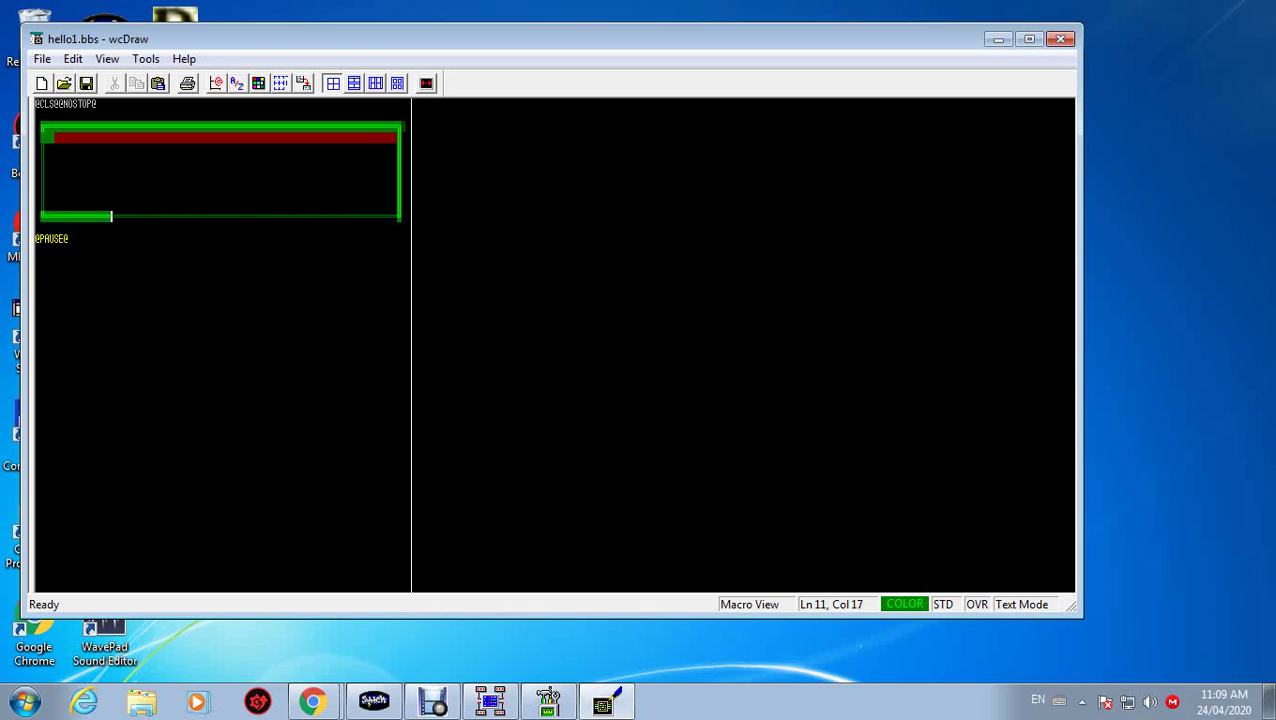
pyautogui.write('▄▄▄▄▄▄▄▄▄▄▄▄▄▄▄▄▄▄▄▄▄▄▄▄▄▄▄▄▄▄▄▄▄▄▄▄▄▄▄▄▄▄▄▄▄▄▄▄▄▄▄▄▄▄▄▄▄▄▄▄▄▄')
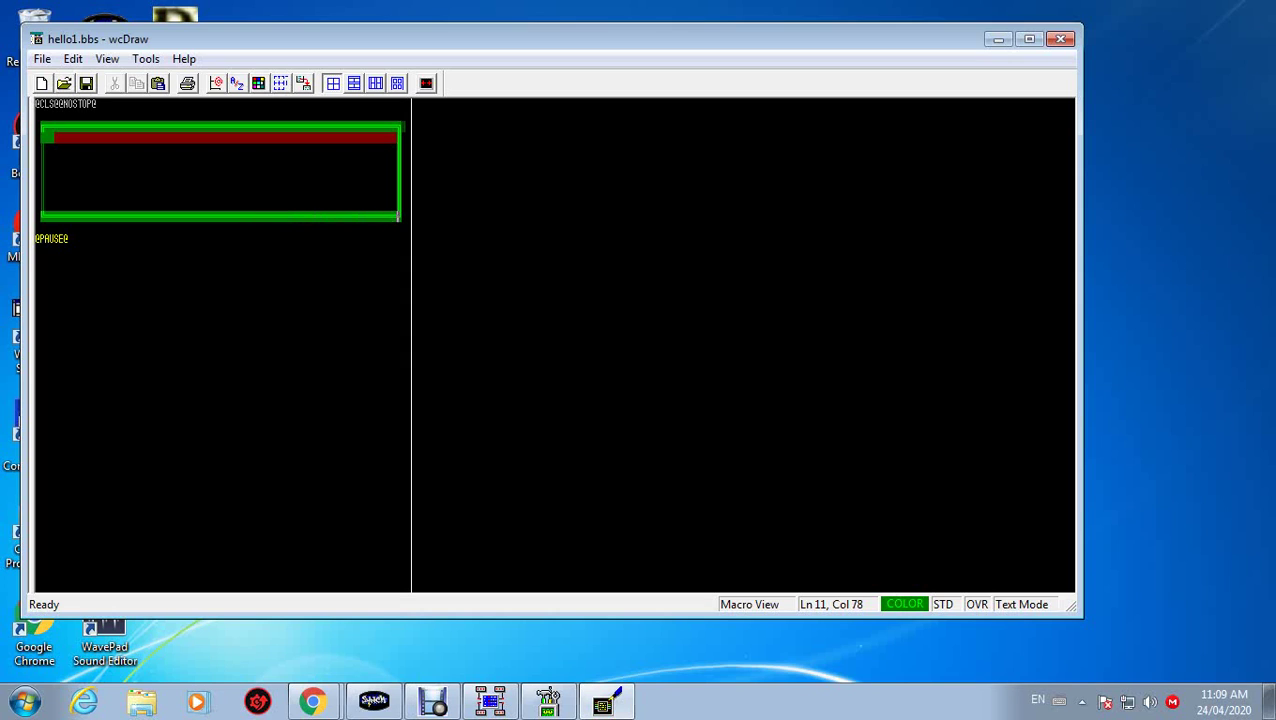
# - Redraw the box's left border between the top and bottom borders in bright green on dark green
pyautogui.press('Right')
pyautogui.press('Left')
pyautogui.press('Right')
pyautogui.press('Left')
pyautogui.press('Left')
pyautogui.press('Left')
pyautogui.press('Left')
pyautogui.press('Left')
pyautogui.press('Left')
pyautogui.press('Left')
pyautogui.press('Left')
pyautogui.press('Left')
pyautogui.press('Left')
pyautogui.press('Left')
pyautogui.press('Left')
pyautogui.press('Left')
pyautogui.press('Left')
pyautogui.press('Left')
pyautogui.press('Left')
pyautogui.press('Left')
pyautogui.press('Left')
pyautogui.press('Left')
pyautogui.press('Left')
pyautogui.press('Left')
pyautogui.press('Left')
pyautogui.press('Left')
pyautogui.press('Left')
pyautogui.press('Left')
pyautogui.press('Left')
pyautogui.press('Left')
pyautogui.press('Left')
pyautogui.press('Left')
pyautogui.press('Left')
pyautogui.press('Left')
pyautogui.press('Left')
pyautogui.press('Left')
pyautogui.press('Left')
pyautogui.press('Left')
pyautogui.press('Left')
pyautogui.press('Left')
pyautogui.press('Left')
pyautogui.press('Left')
pyautogui.press('Left')
pyautogui.press('Up')
pyautogui.press('Up')
pyautogui.press('Up')
pyautogui.press('Up')
pyautogui.press('Up')
pyautogui.press('Up')
pyautogui.press('Up')
pyautogui.press('Down')
pyautogui.press('Right')
pyautogui.press('Left')
pyautogui.press('Right')
pyautogui.press('Down')
pyautogui.press('Left')
pyautogui.press('Down')
pyautogui.press('Down')
pyautogui.press('Right')
pyautogui.press('Down')
pyautogui.press('Left')
pyautogui.press('Right')
pyautogui.press('Up')
pyautogui.press('Up')
pyautogui.press('Up')
pyautogui.press('Up')
pyautogui.press('Up')
pyautogui.press('Up')
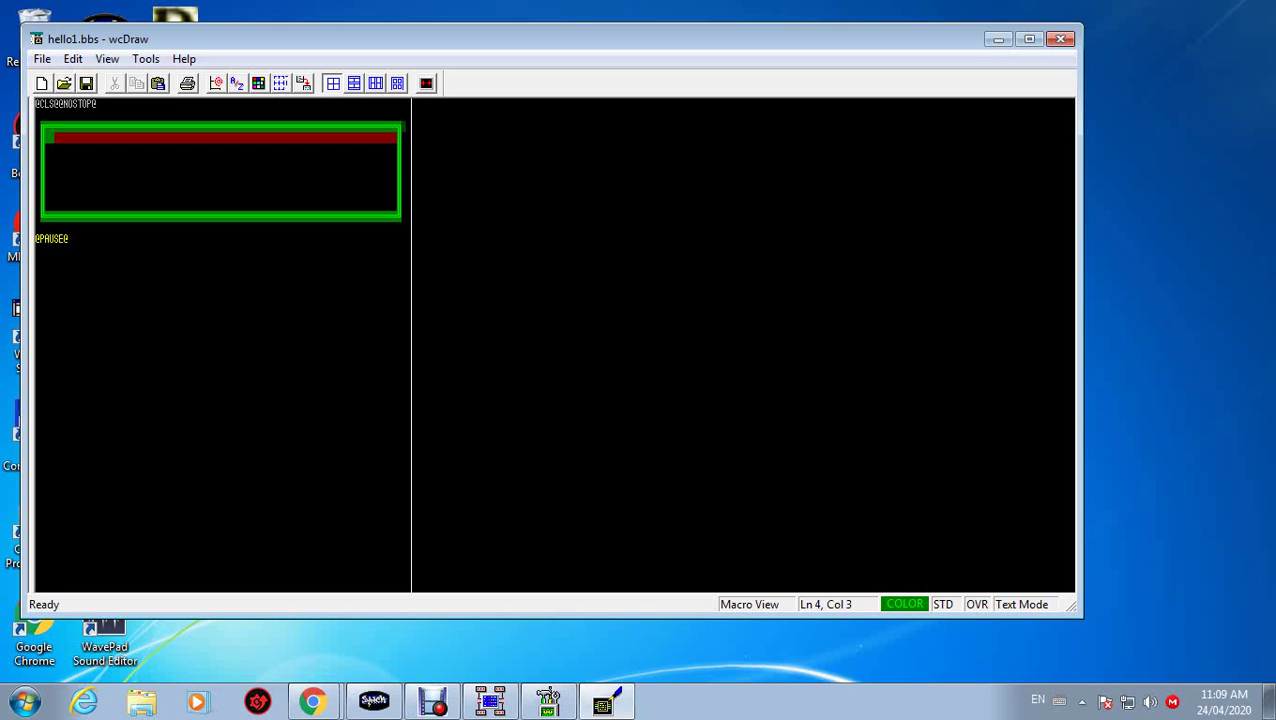
# - Set the foreground colour to yellow and fill line 4 inside the box with the dark green background
pyautogui.click(258, 83)
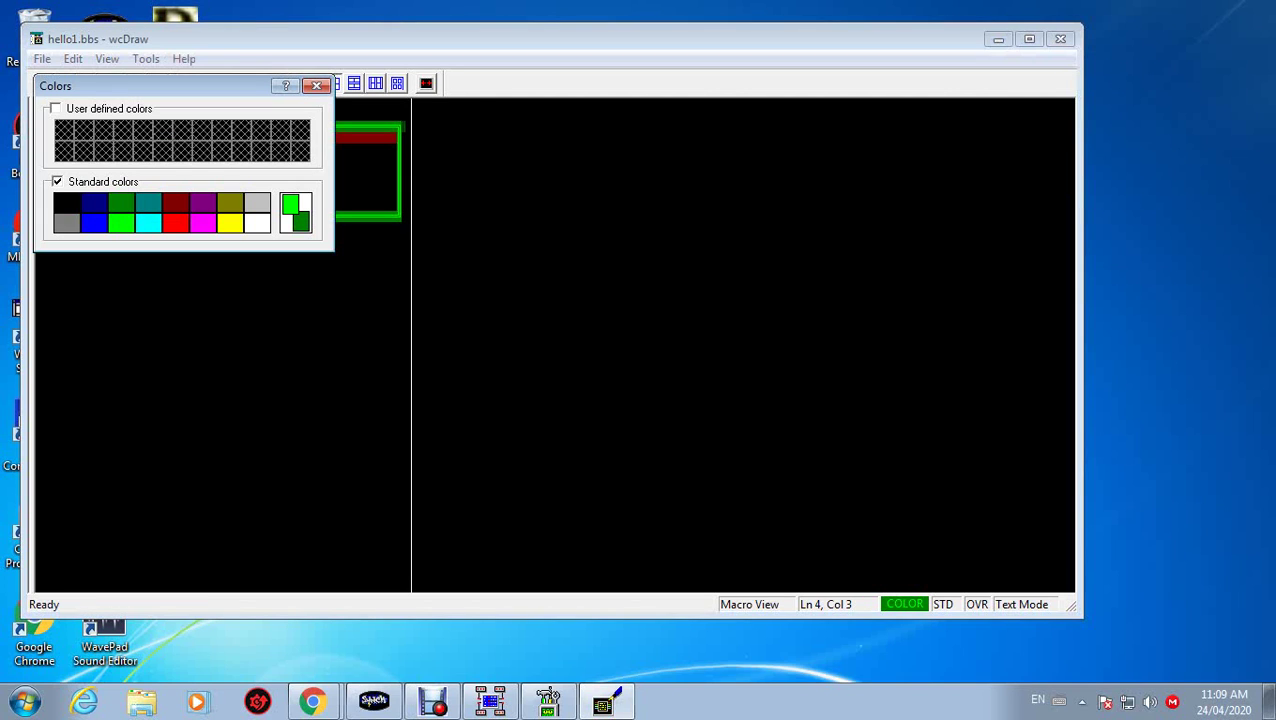
pyautogui.click(175, 222)
pyautogui.click(230, 222)
pyautogui.click(316, 85)
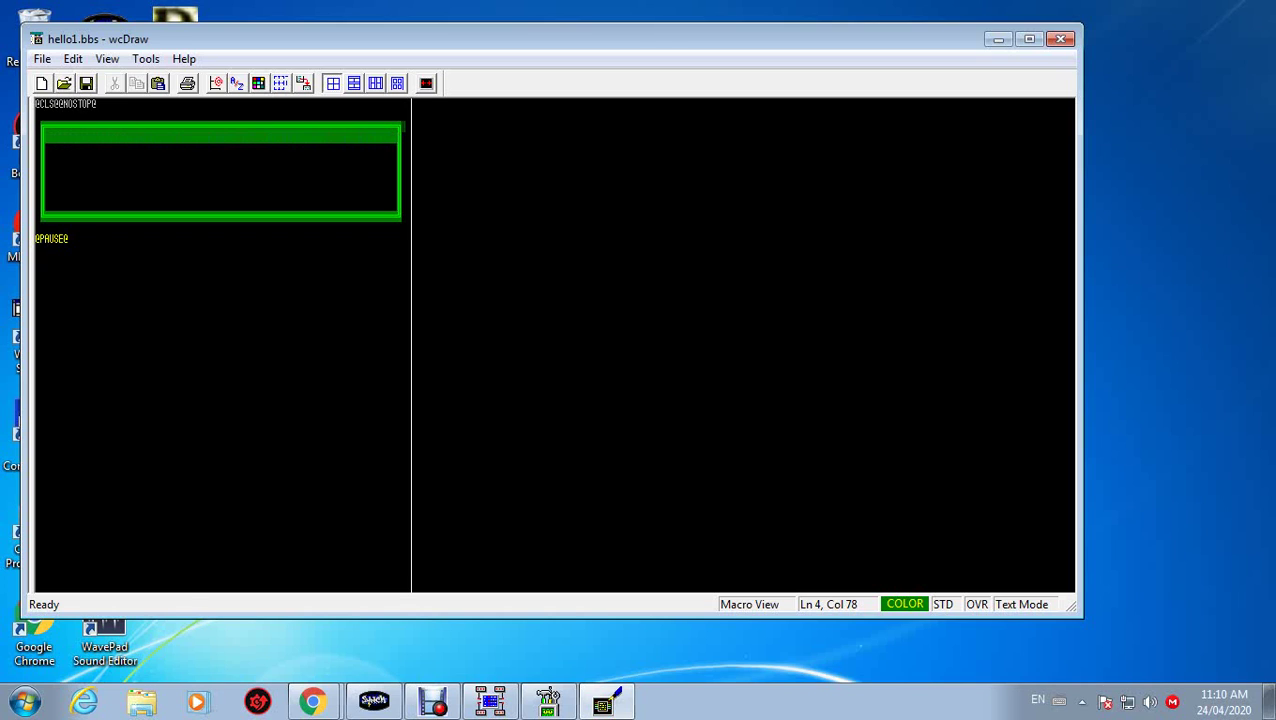
# - Set the background colour to dark red and refill line 4 inside the box from border to border
pyautogui.click(258, 83)
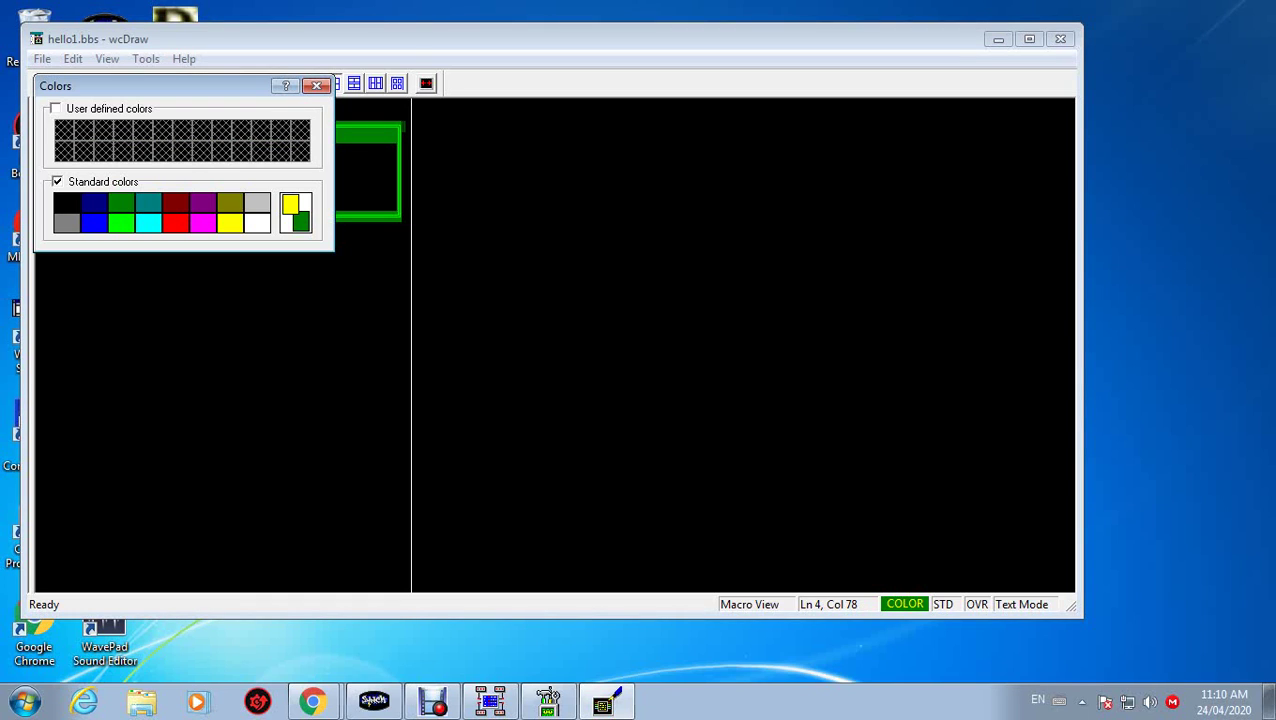
pyautogui.click(300, 221)
pyautogui.click(175, 212)
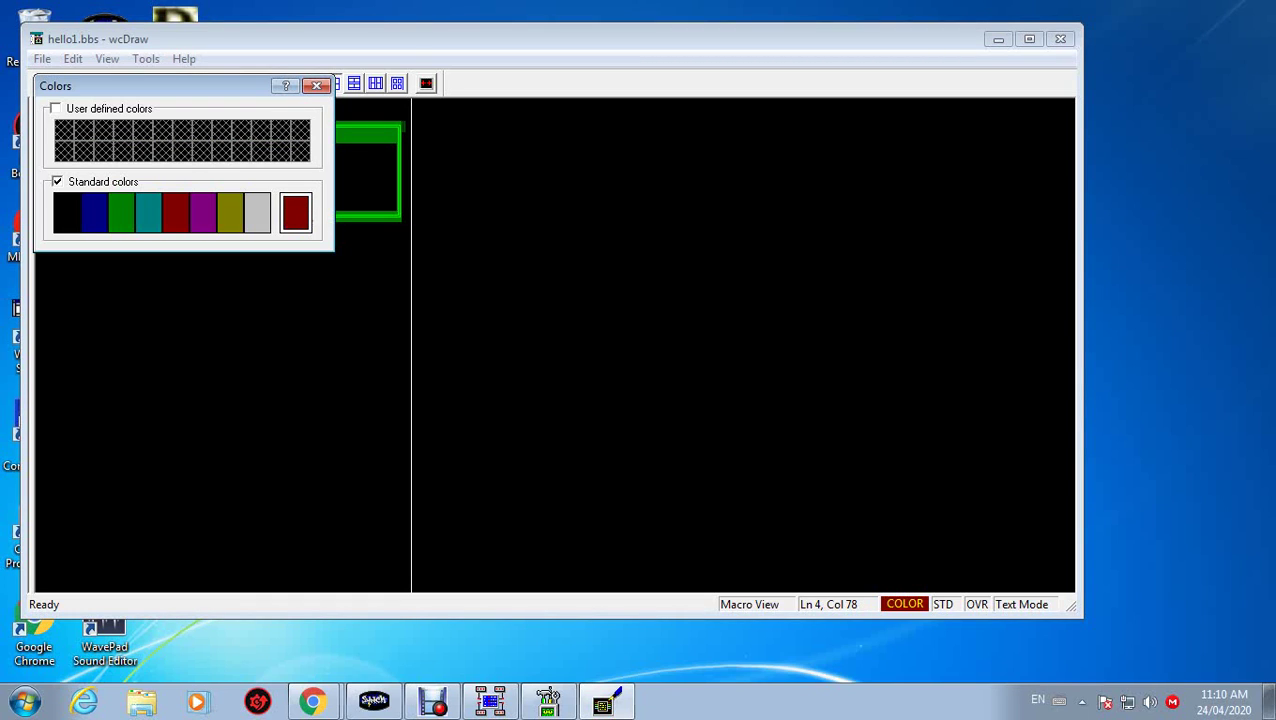
pyautogui.click(295, 212)
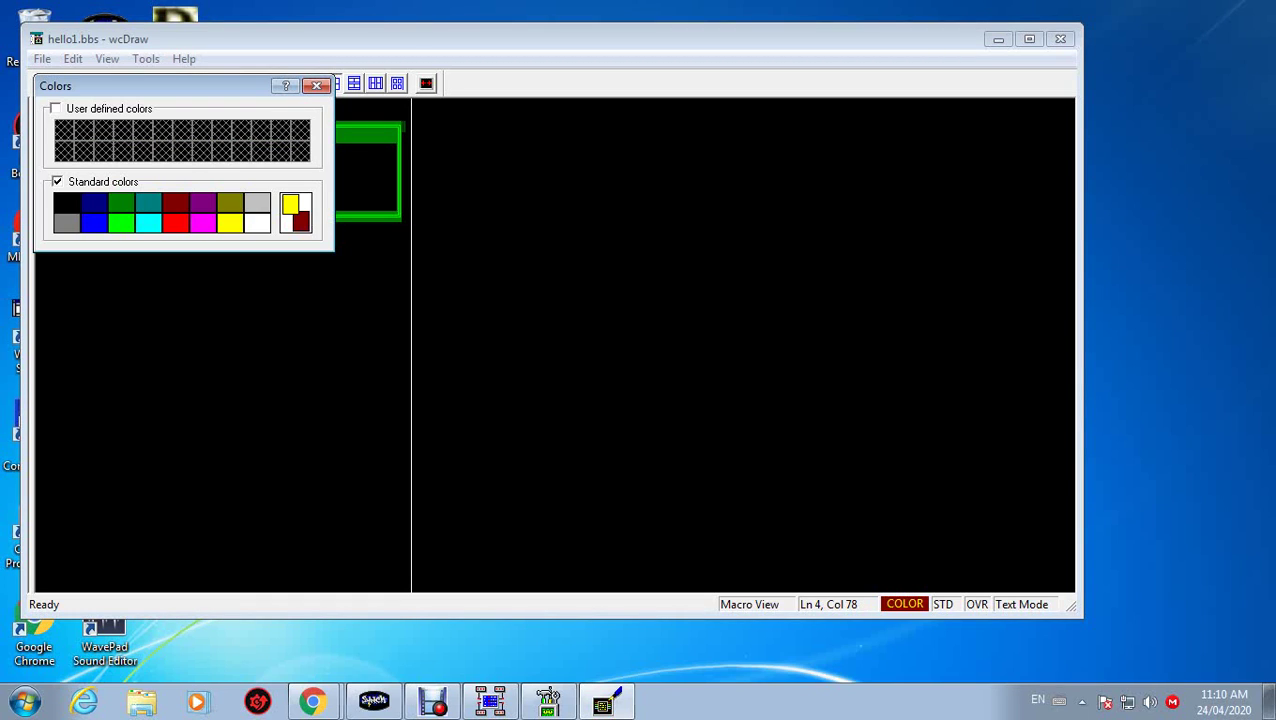
pyautogui.click(316, 85)
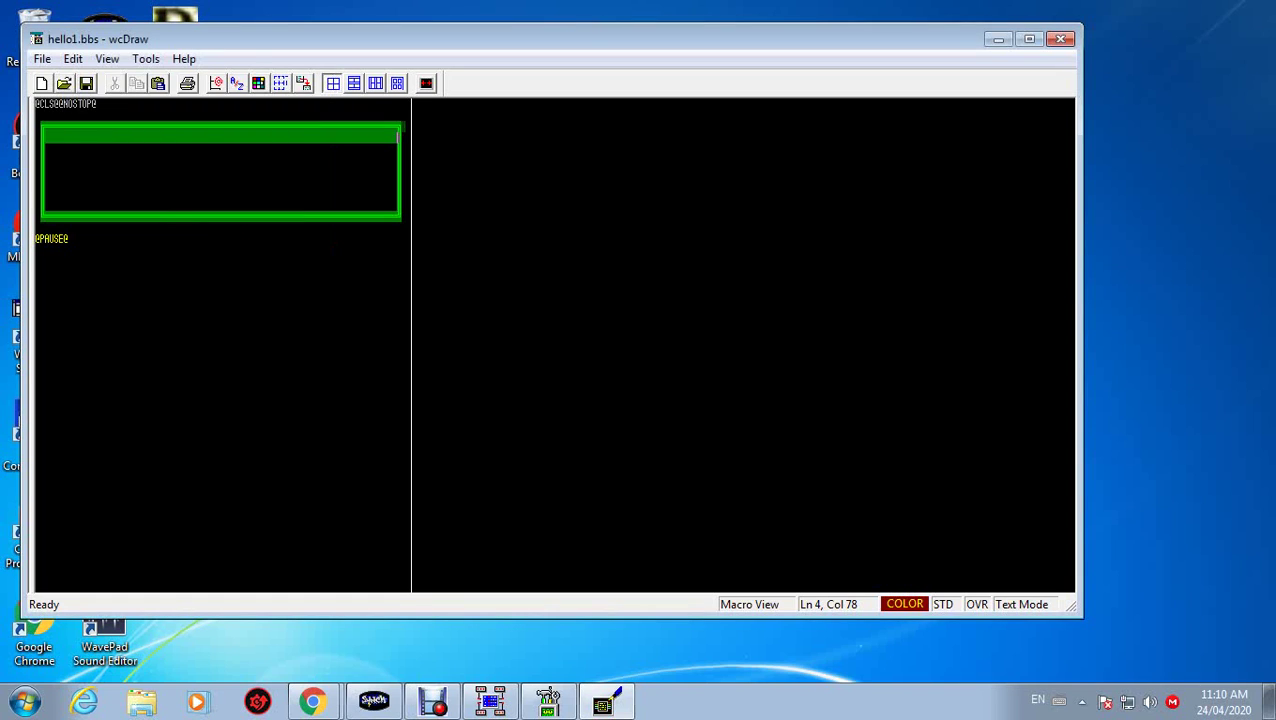
pyautogui.click(49, 136)
pyautogui.press('Left')
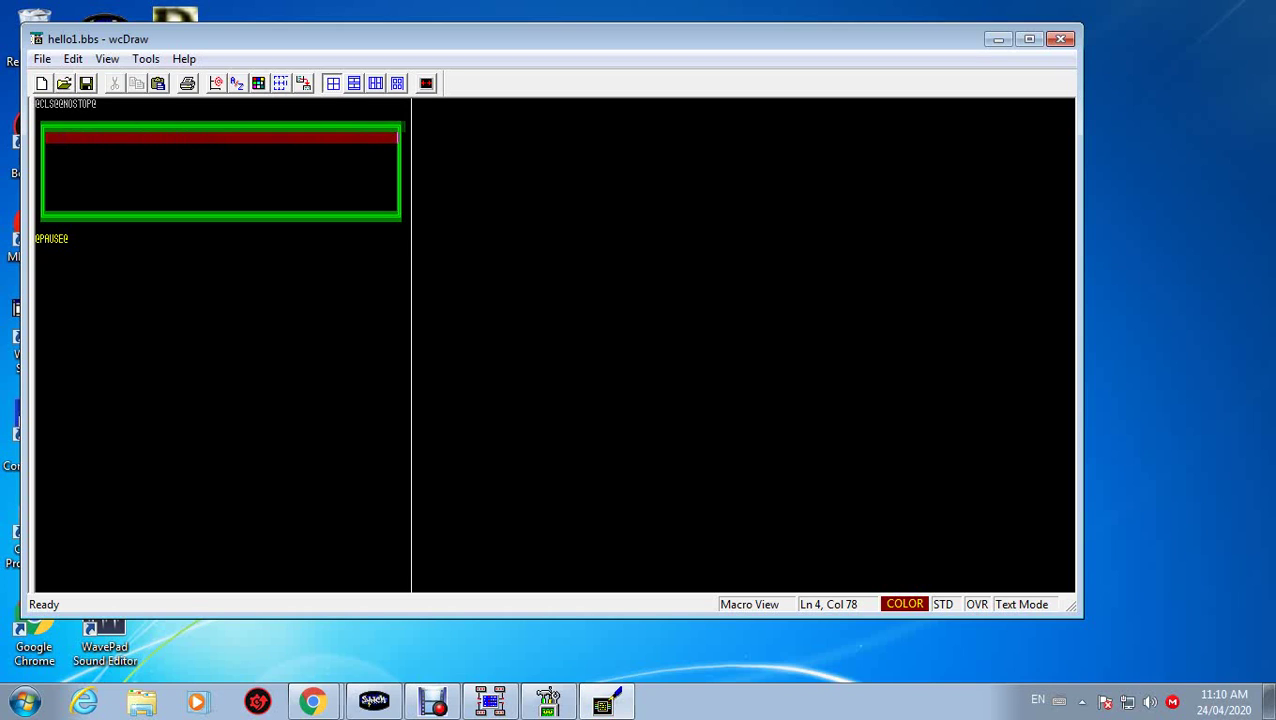
# - Set the foreground colour to magenta with the dark red background kept
pyautogui.click(258, 83)
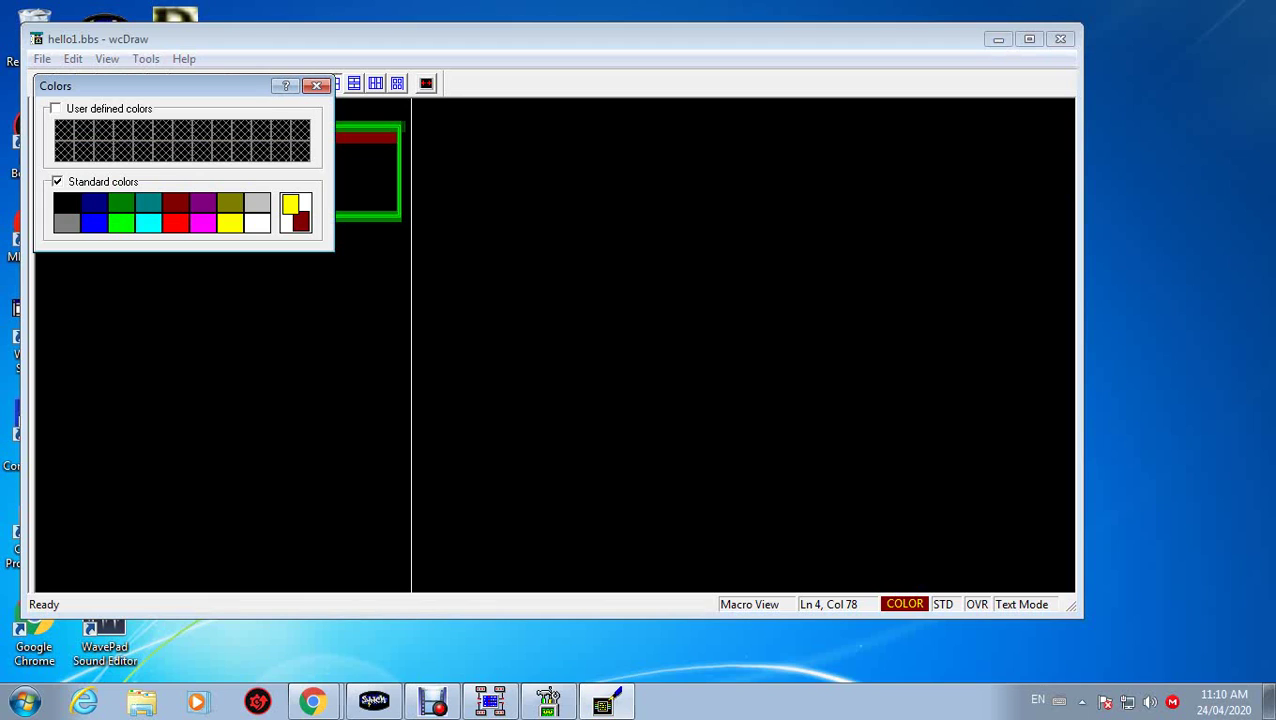
pyautogui.click(203, 222)
pyautogui.click(316, 86)
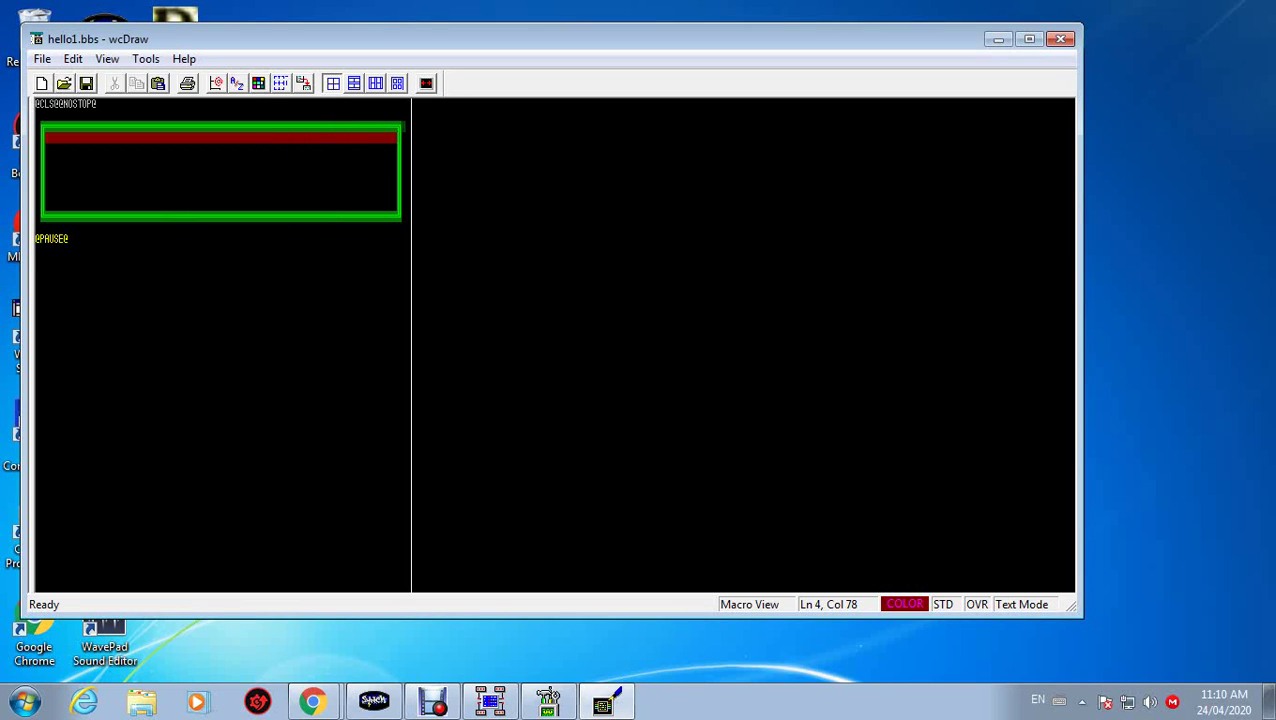
# - Fill the start of line 5 with dark red through column 14 and realign that line's right border with the box
pyautogui.moveTo(40, 149); pyautogui.dragTo(45, 149)
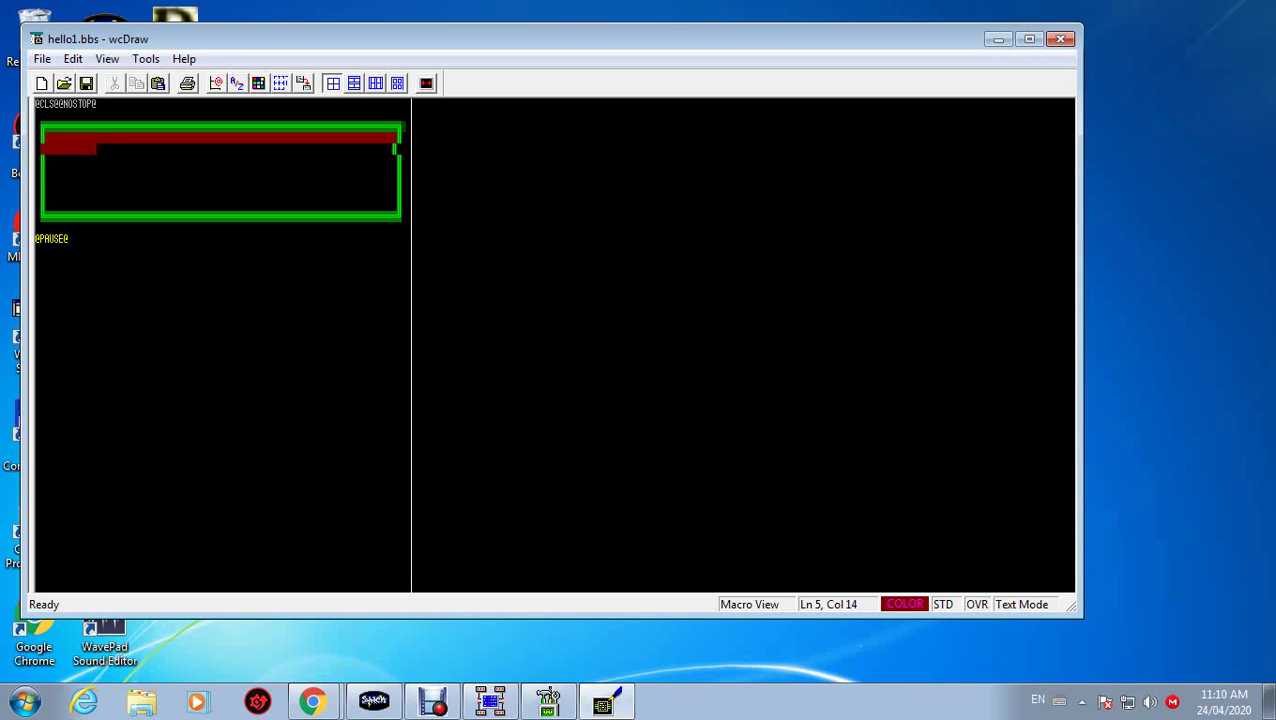
pyautogui.press('Insert')
pyautogui.press('Insert')
# - Set the colours to bright green on dark green and restore the left border cell on line 5
pyautogui.click(258, 83)
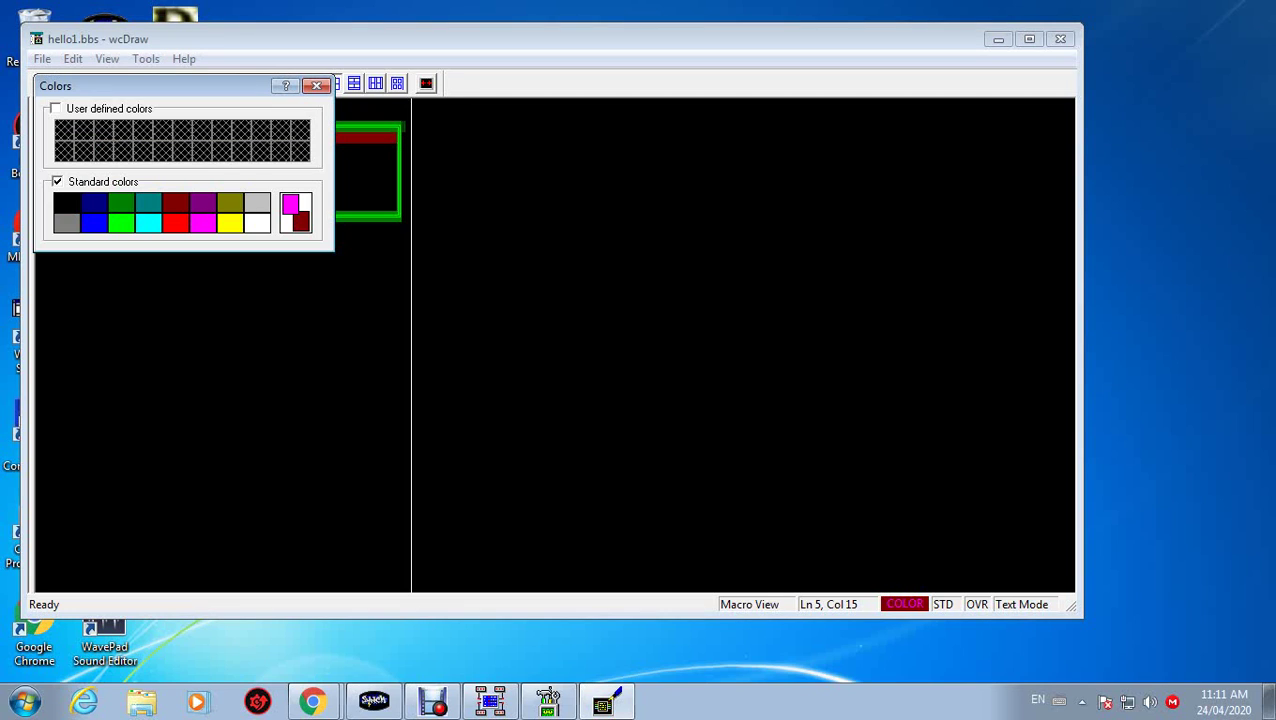
pyautogui.click(301, 221)
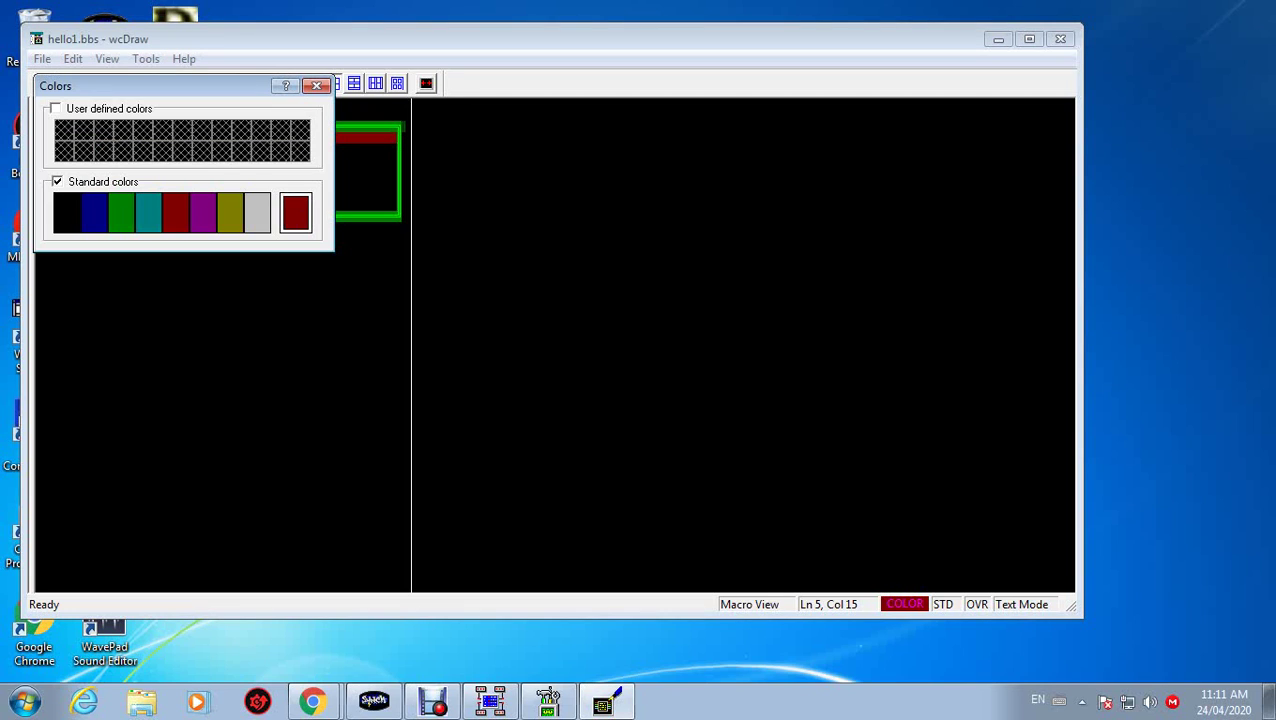
pyautogui.click(121, 212)
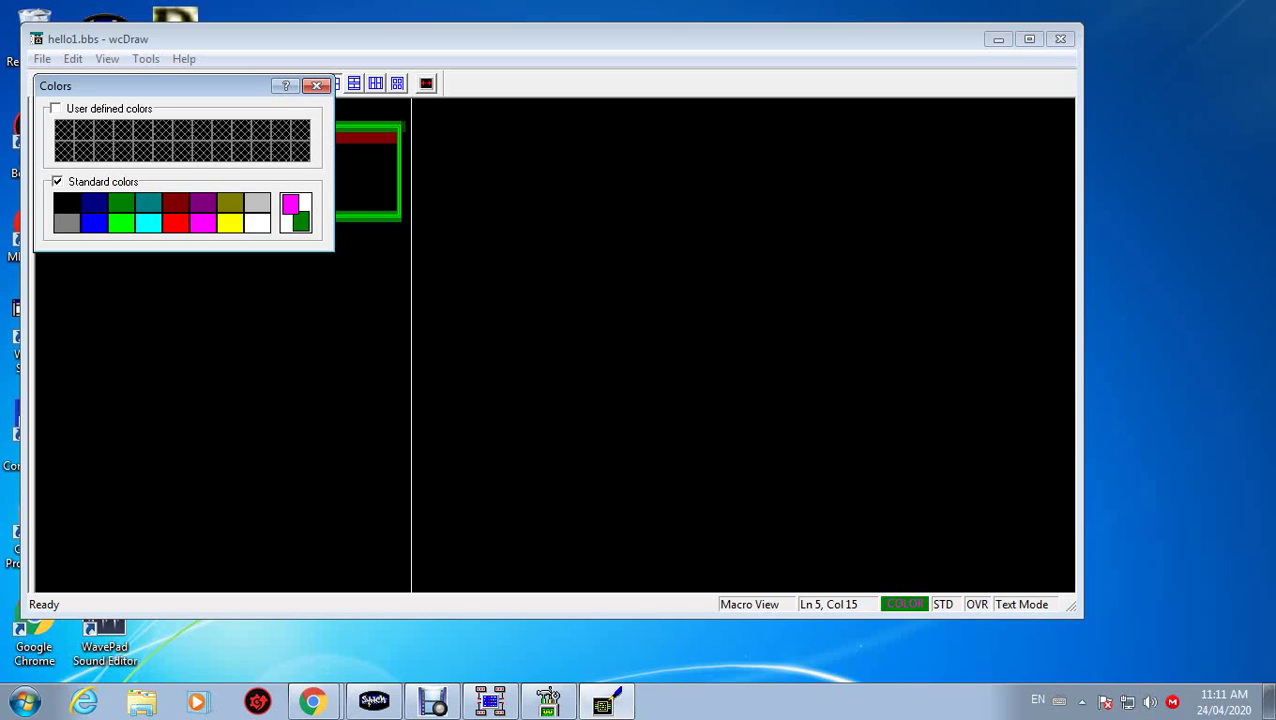
pyautogui.click(121, 222)
pyautogui.click(316, 85)
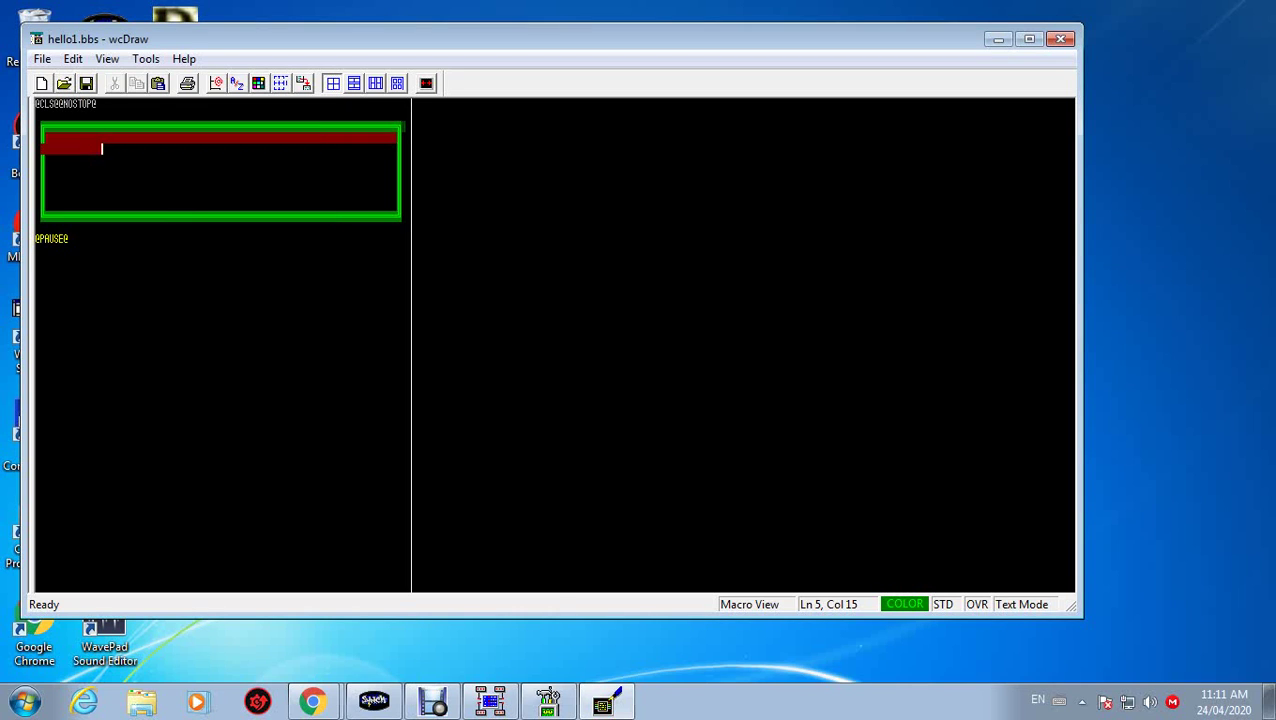
pyautogui.click(42, 148)
pyautogui.press('Right')
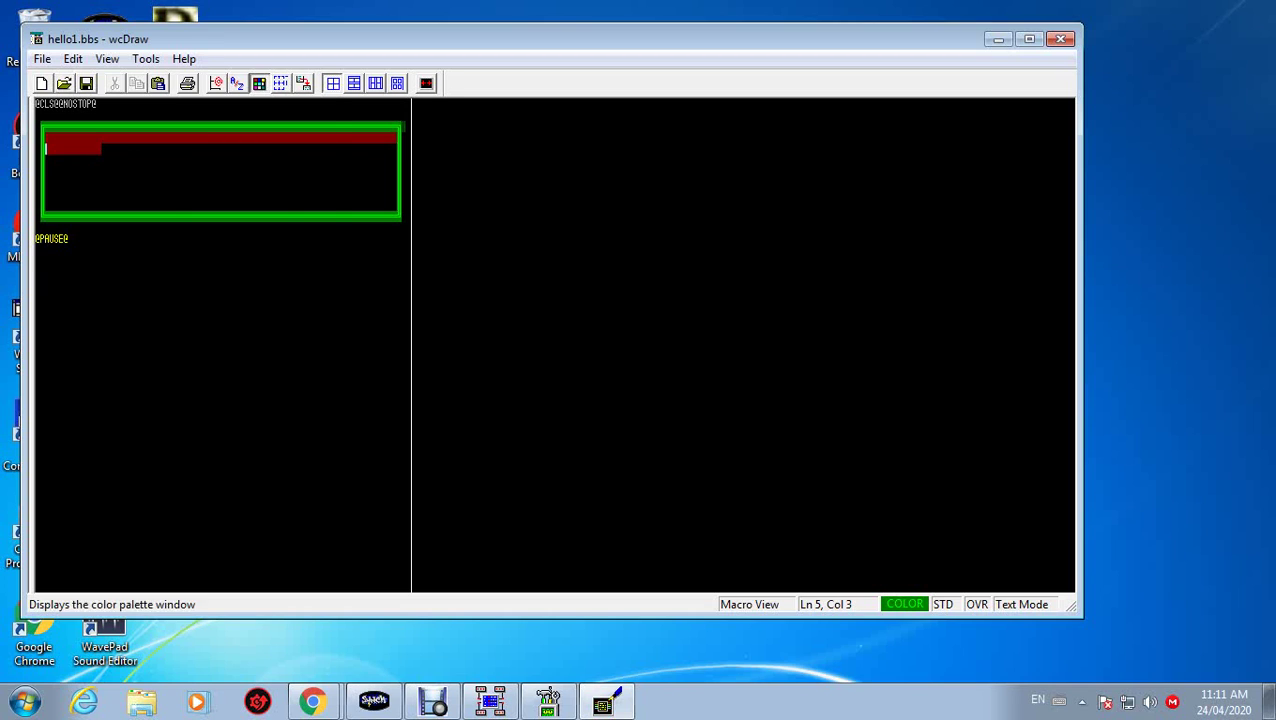
# - Set the background colour to purple and fill line 5 inside the box from border to border
pyautogui.click(258, 83)
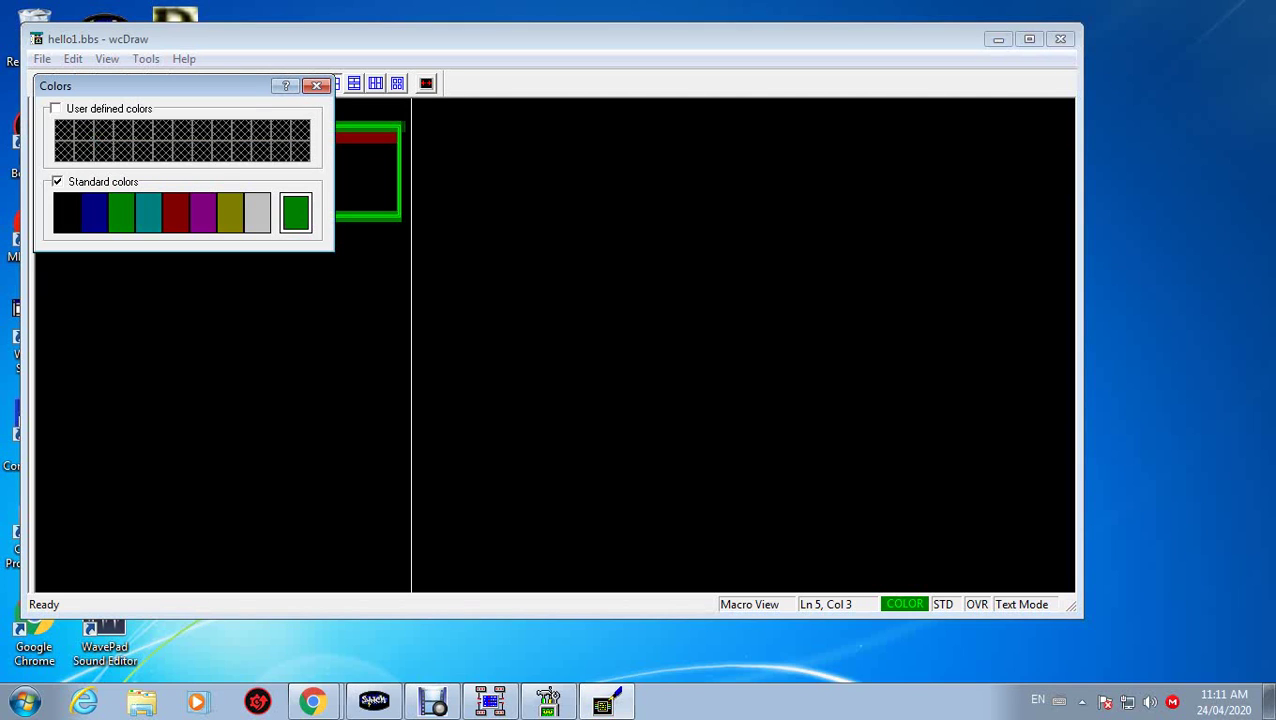
pyautogui.click(203, 212)
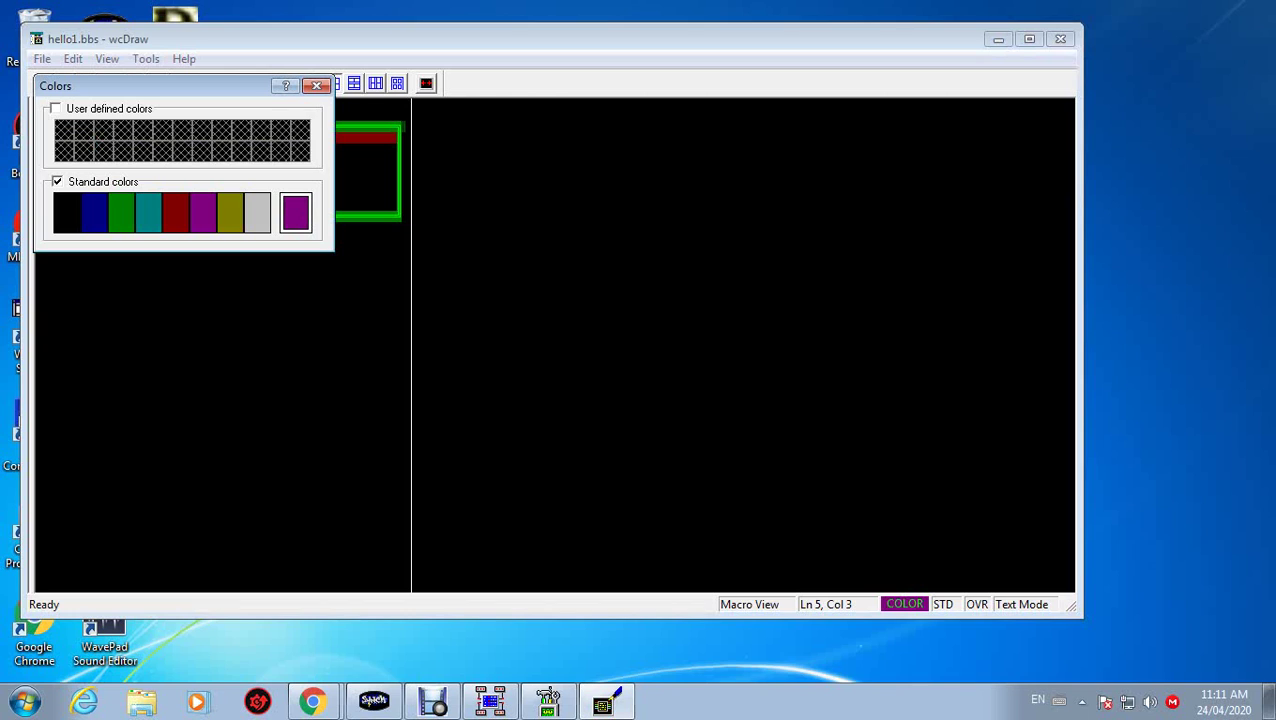
pyautogui.click(316, 85)
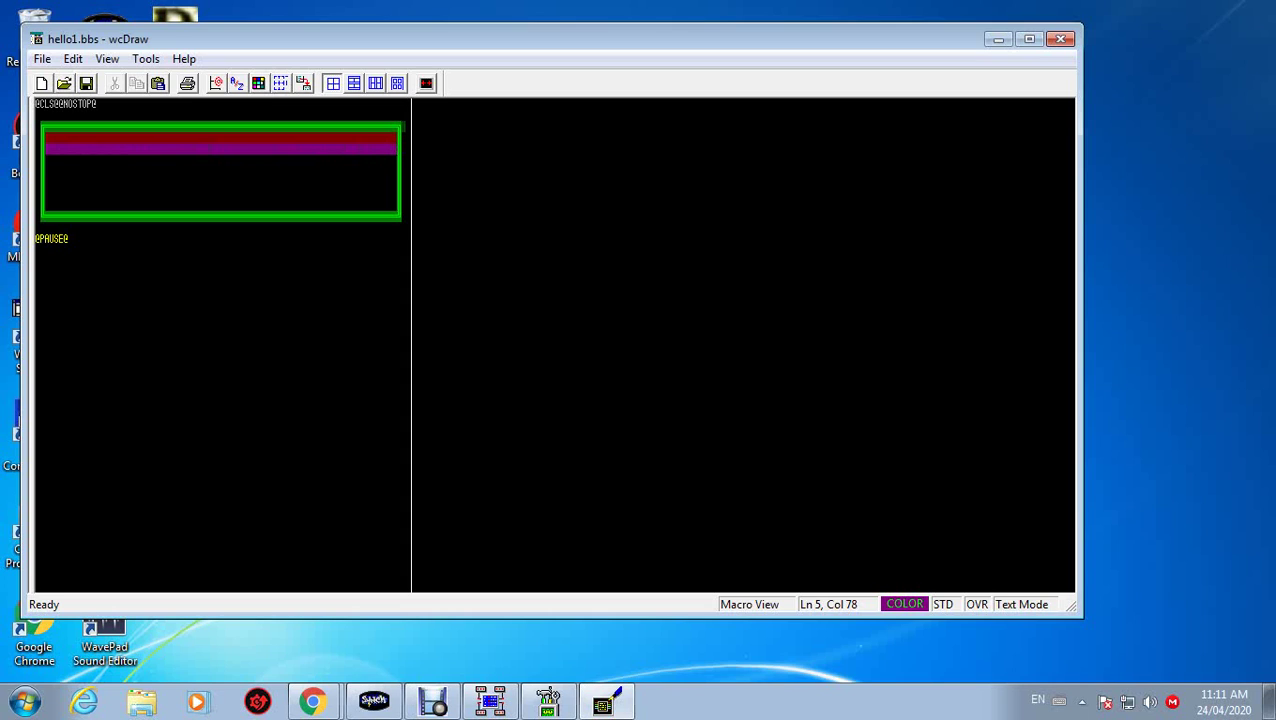
# - Set the background colour to teal and fill line 6 inside the box from column 3 to the right border
pyautogui.press('Left')
pyautogui.press('Left')
pyautogui.press('Left')
pyautogui.press('Left')
pyautogui.press('Left')
pyautogui.press('Left')
pyautogui.press('Left')
pyautogui.press('Left')
pyautogui.press('Left')
pyautogui.press('Left')
pyautogui.press('Left')
pyautogui.press('Left')
pyautogui.press('Left')
pyautogui.press('Left')
pyautogui.press('Left')
pyautogui.press('Left')
pyautogui.press('Left')
pyautogui.press('Left')
pyautogui.press('Left')
pyautogui.press('Left')
pyautogui.press('Left')
pyautogui.press('Left')
pyautogui.press('Left')
pyautogui.press('Left')
pyautogui.press('Left')
pyautogui.press('Left')
pyautogui.press('Left')
pyautogui.press('Left')
pyautogui.press('Left')
pyautogui.press('Left')
pyautogui.press('Left')
pyautogui.press('Left')
pyautogui.press('Left')
pyautogui.press('Left')
pyautogui.press('Left')
pyautogui.press('Left')
pyautogui.press('Left')
pyautogui.press('Left')
pyautogui.press('Left')
pyautogui.press('Left')
pyautogui.press('Left')
pyautogui.press('Left')
pyautogui.press('Left')
pyautogui.press('Left')
pyautogui.click(258, 83)
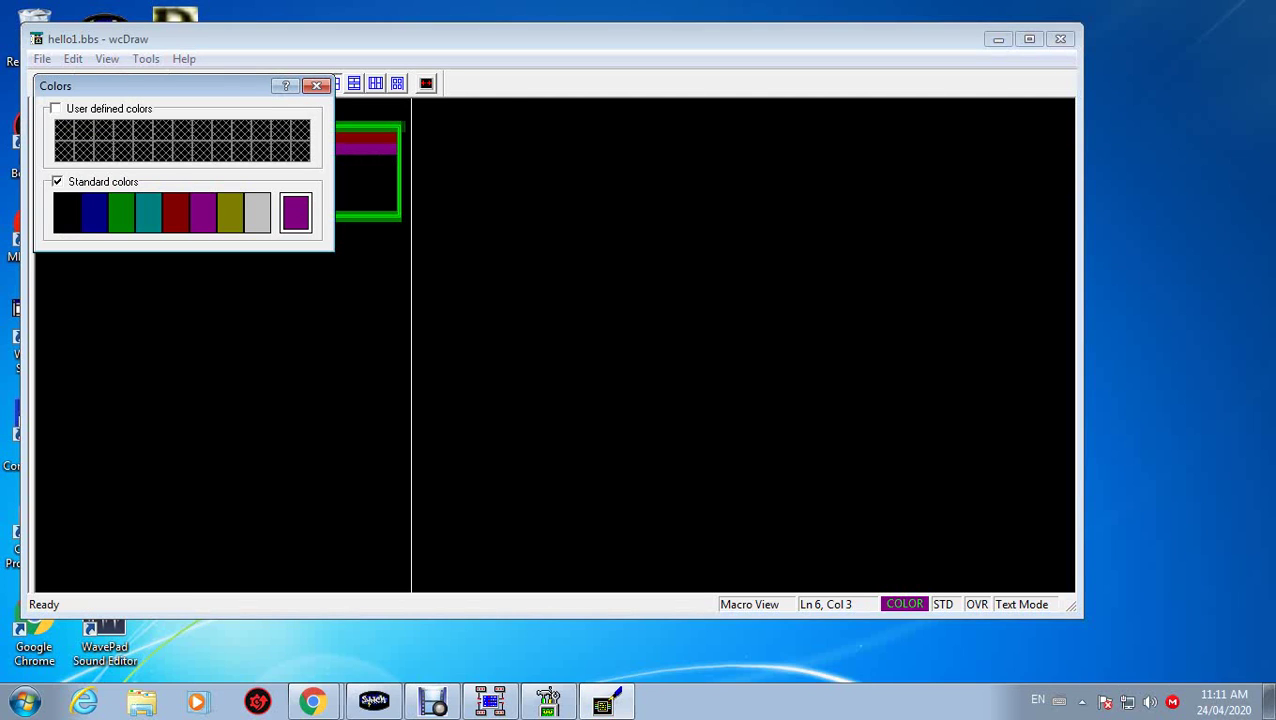
pyautogui.click(148, 212)
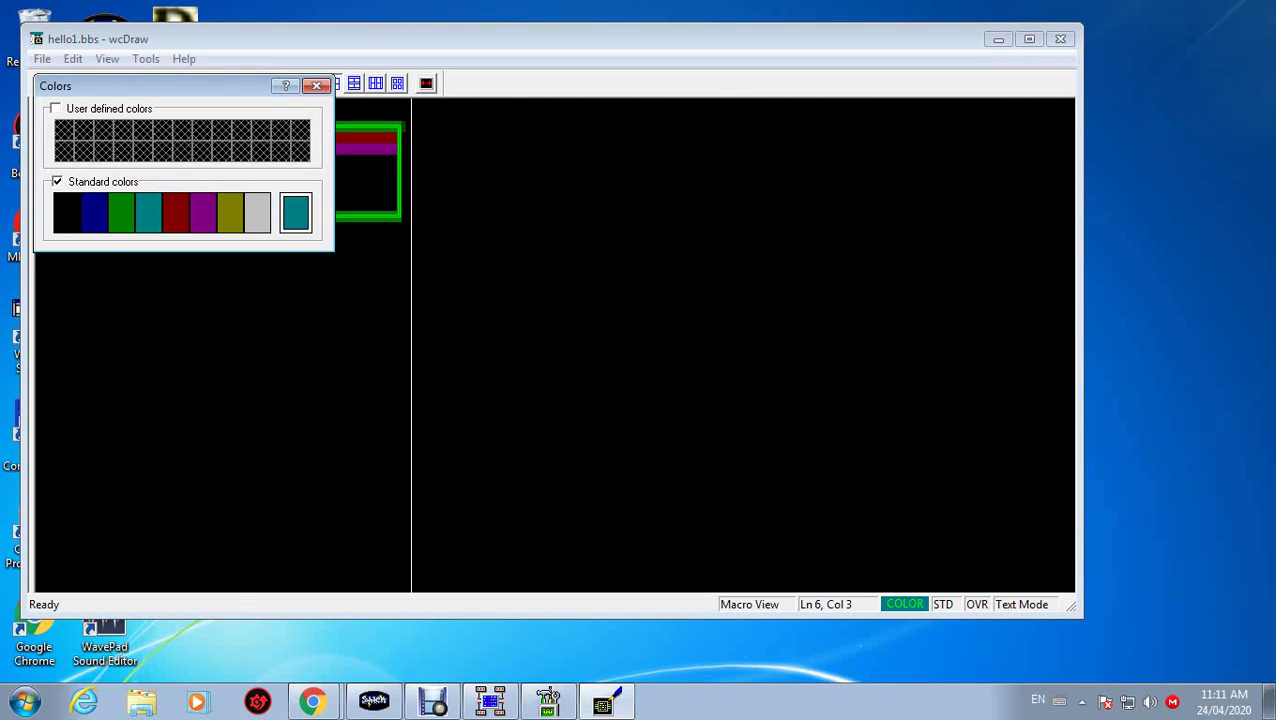
pyautogui.click(316, 85)
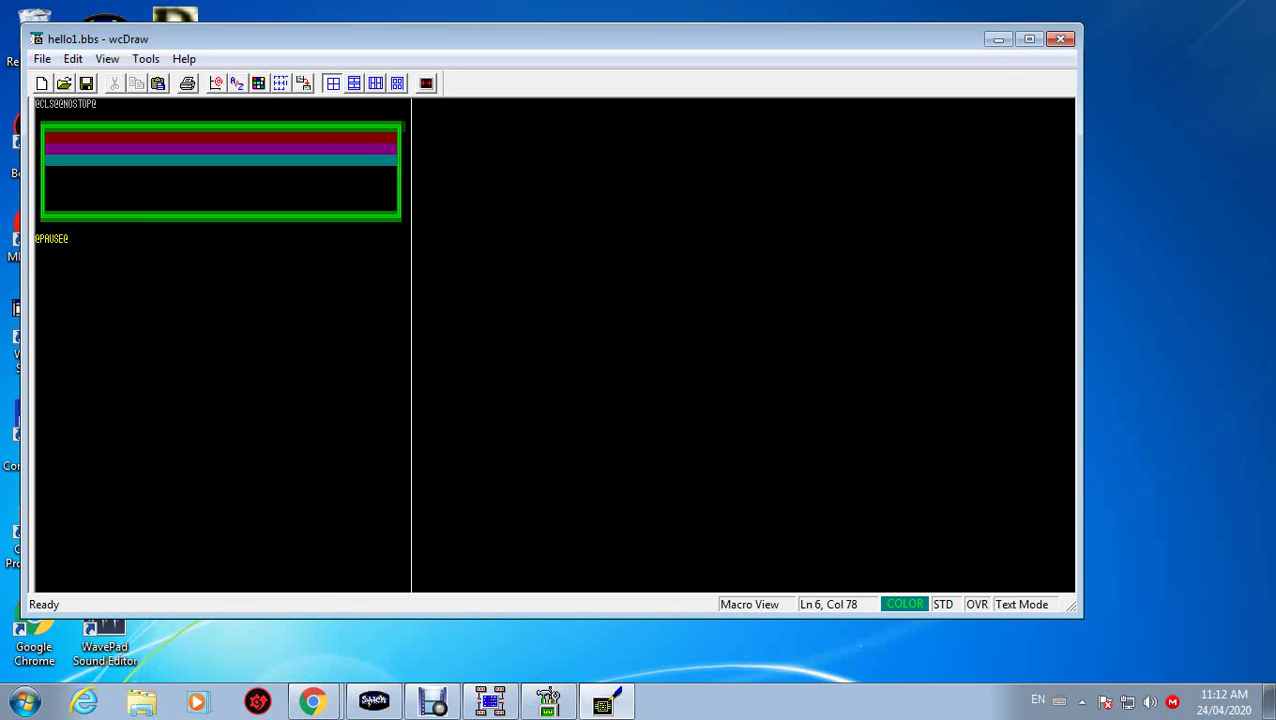
# - Set the background colour to olive and fill line 7 inside the box from column 3 to the right border
pyautogui.click(47, 171)
pyautogui.click(258, 83)
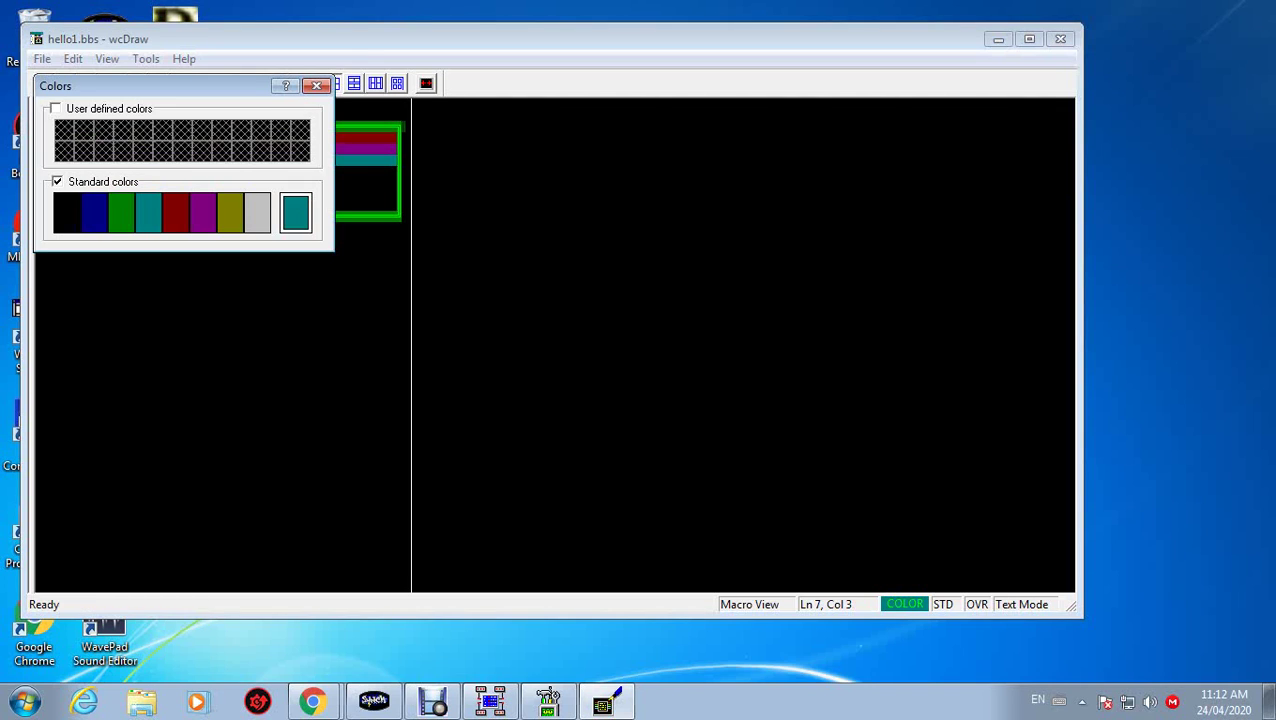
pyautogui.click(94, 212)
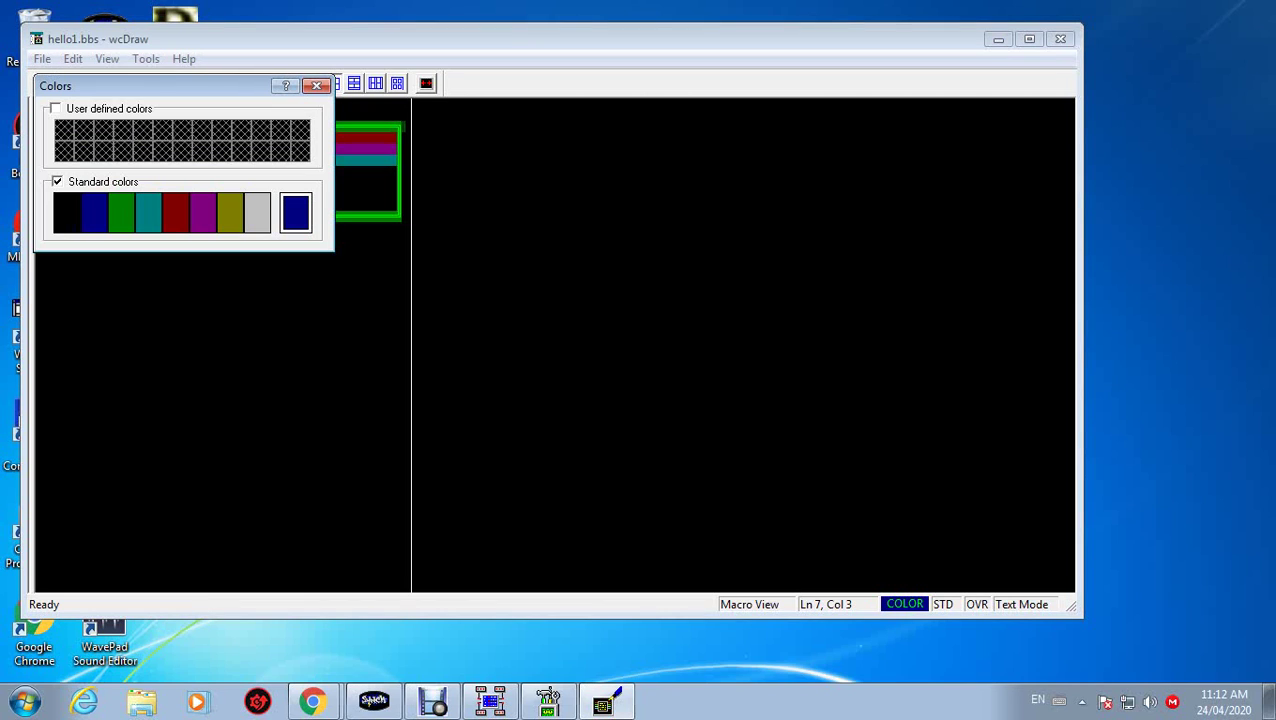
pyautogui.click(121, 212)
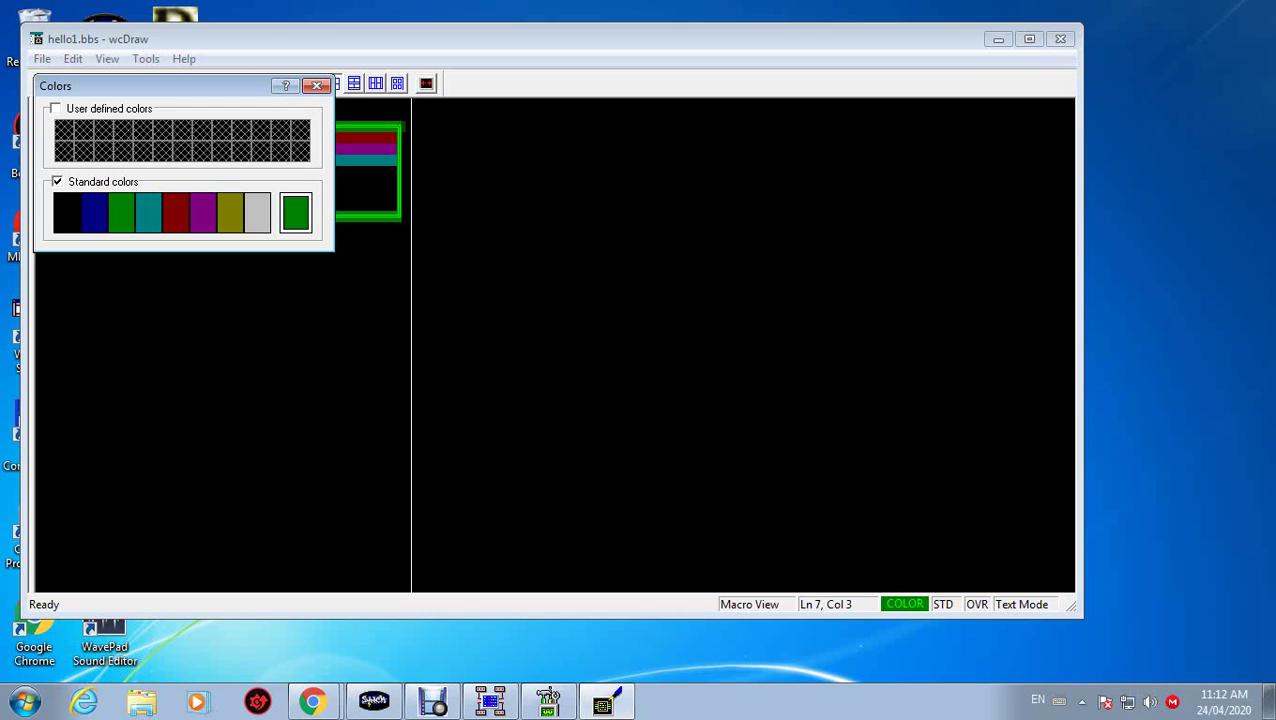
pyautogui.click(175, 212)
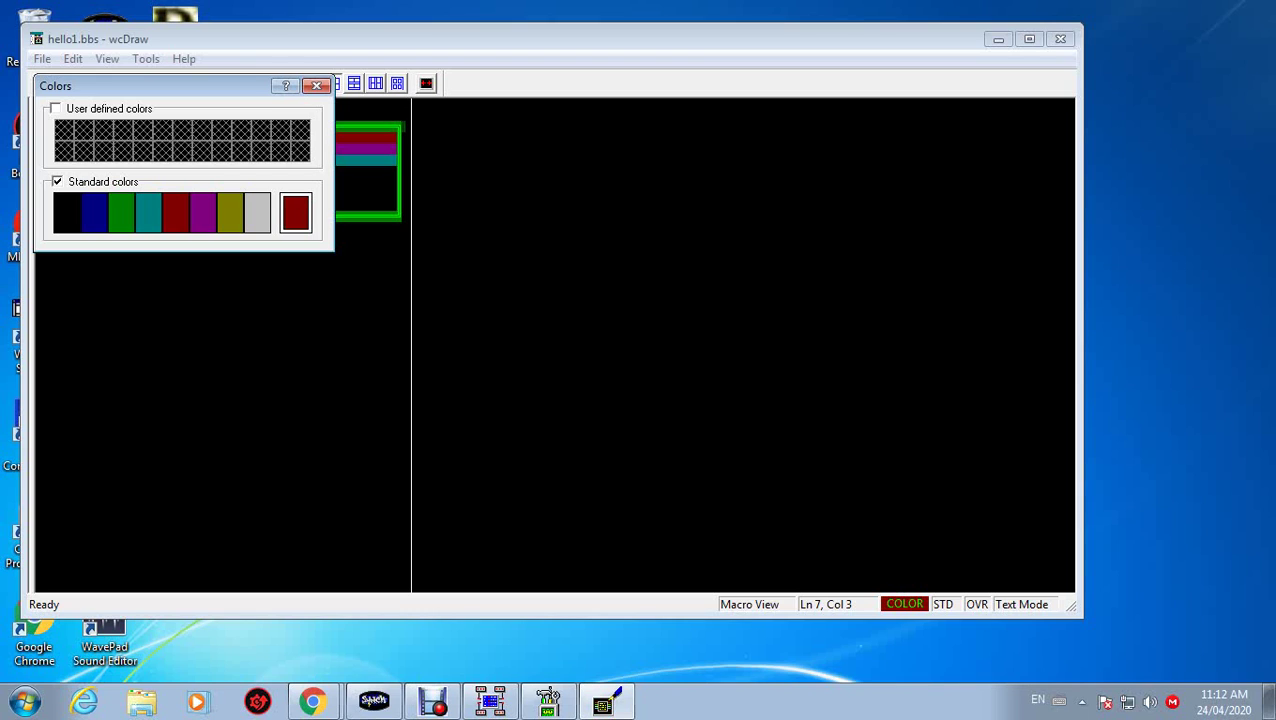
pyautogui.click(230, 212)
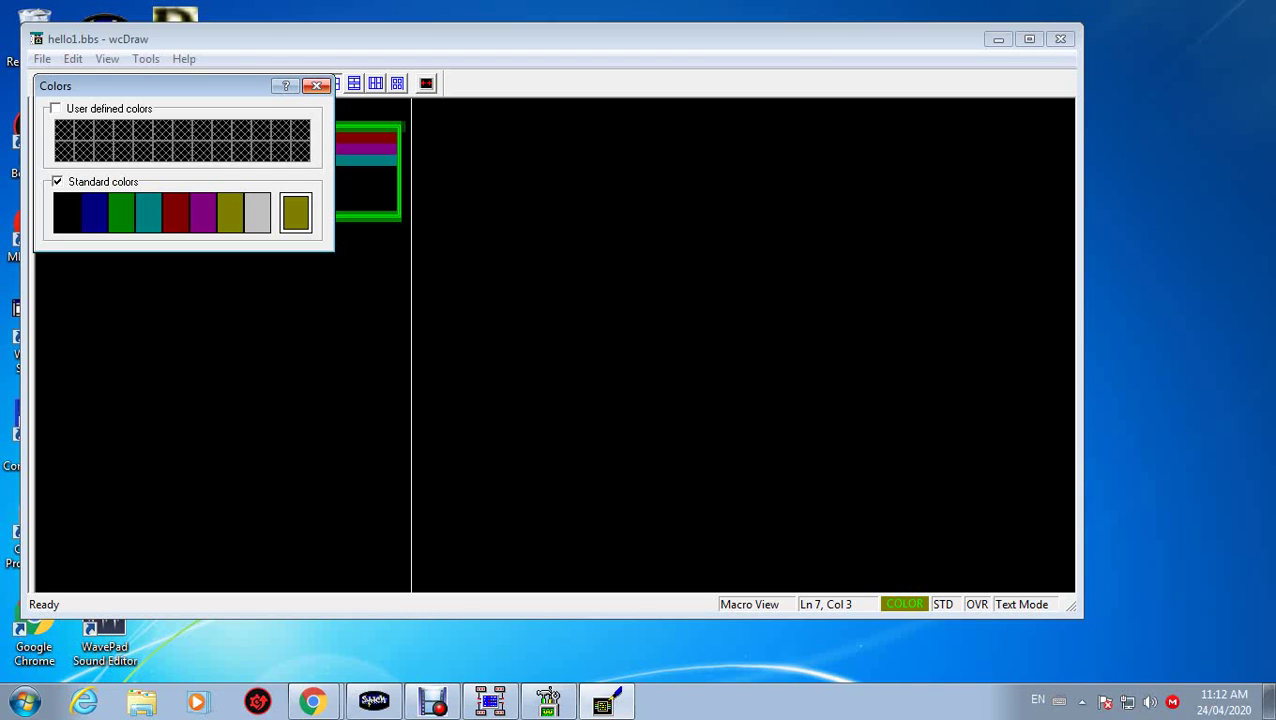
pyautogui.click(316, 85)
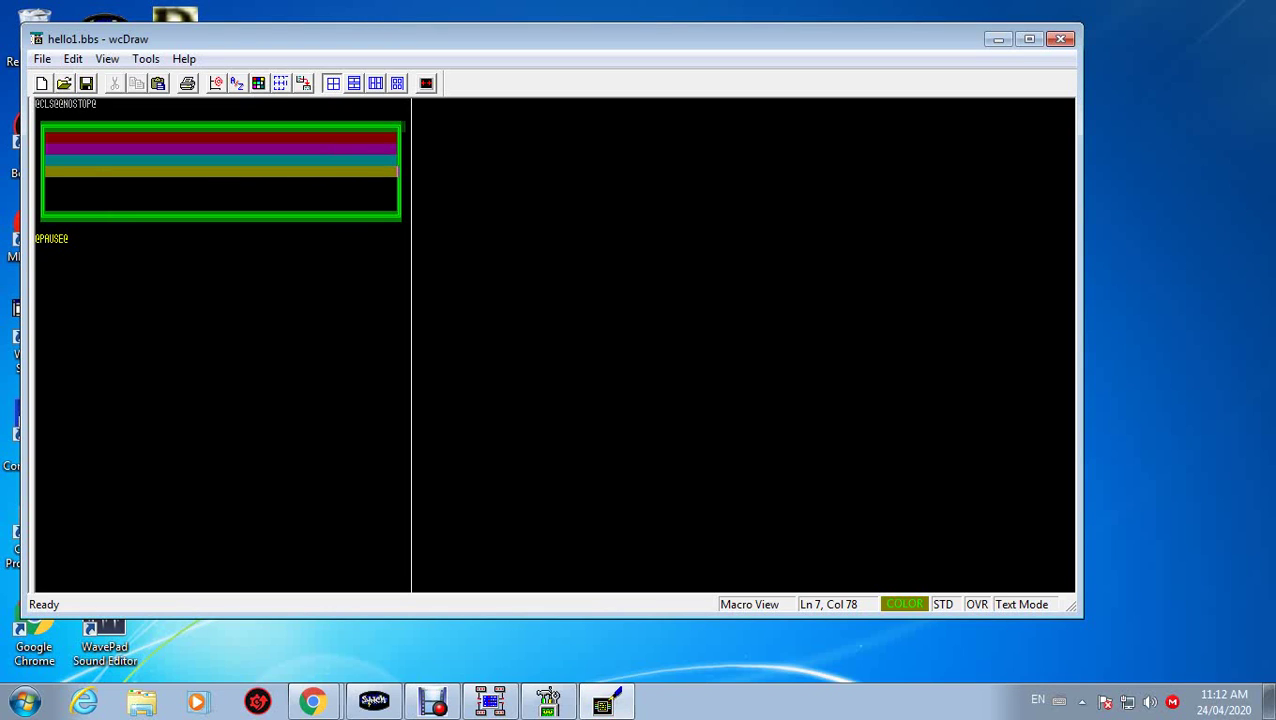
# - Set the background colour to dark blue and fill line 8 inside the box from column 3 to the right border
pyautogui.click(46, 182)
pyautogui.click(258, 83)
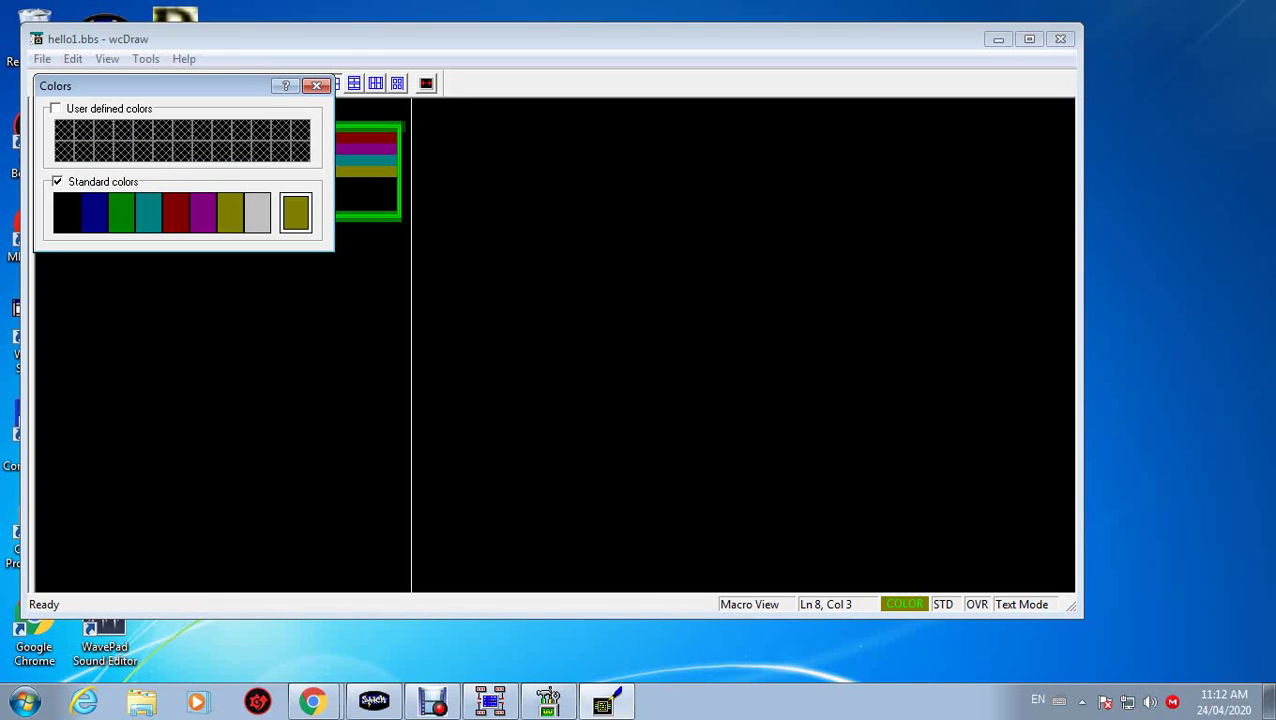
pyautogui.click(94, 212)
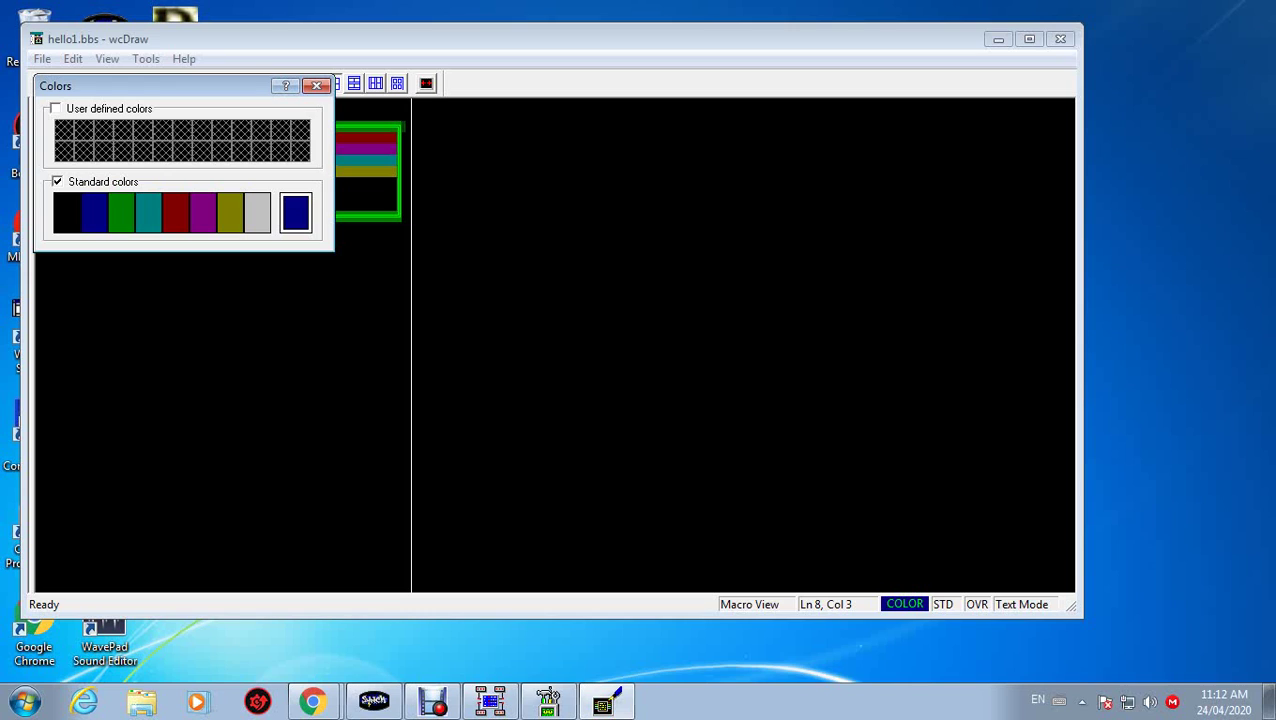
pyautogui.click(310, 86)
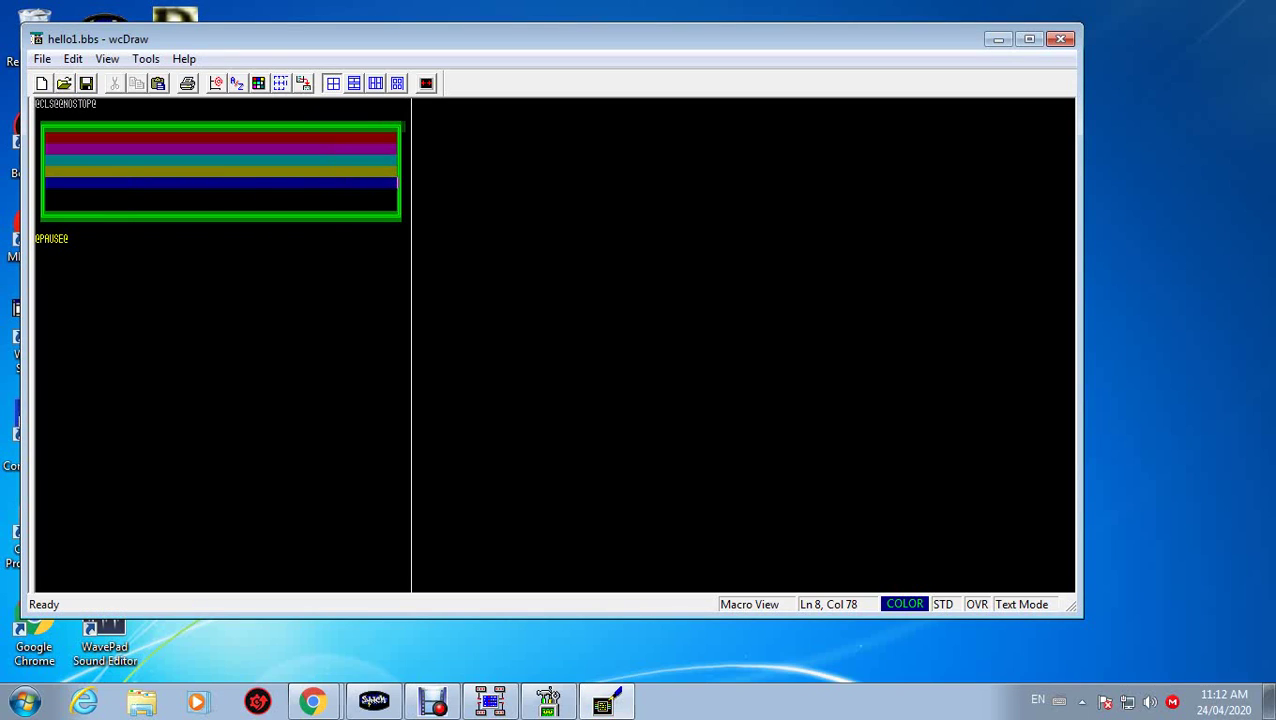
# - Set the background colour to purple and fill line 9 inside the box from column 3 to the right border
pyautogui.click(56, 204)
pyautogui.click(69, 194)
pyautogui.press('Left')
pyautogui.press('Left')
pyautogui.press('Left')
pyautogui.press('Left')
pyautogui.press('Left')
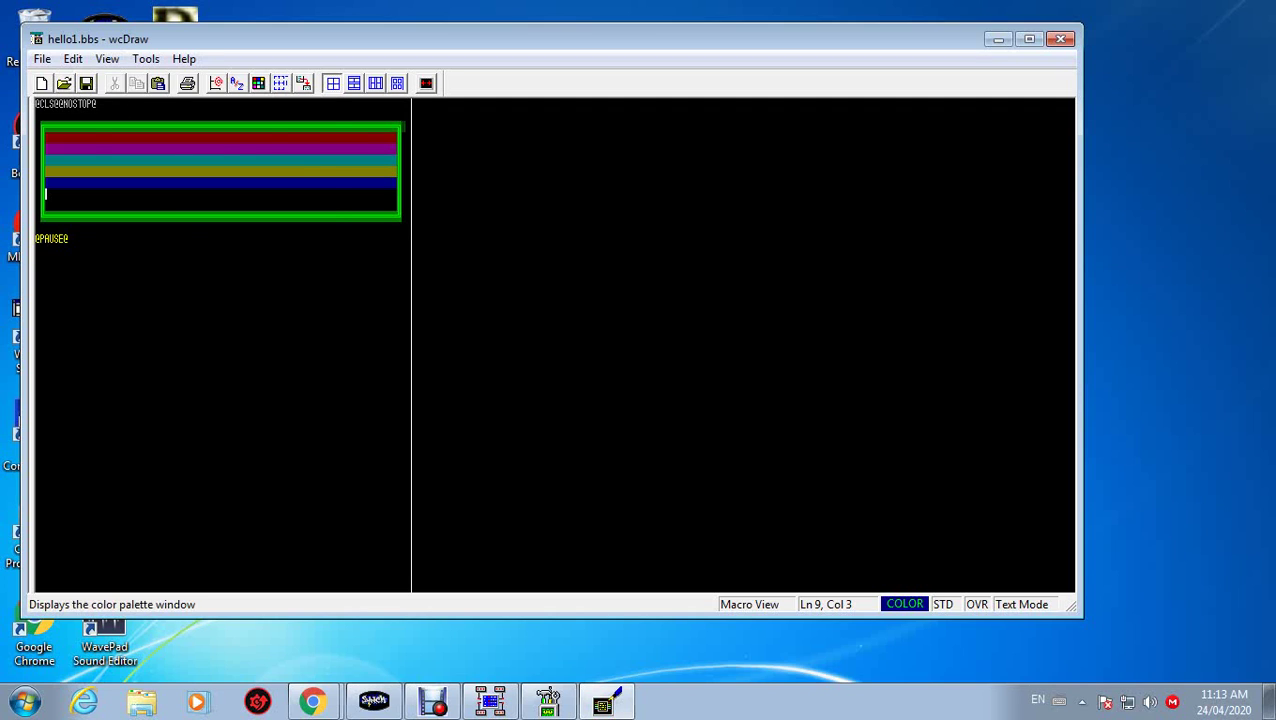
pyautogui.click(258, 83)
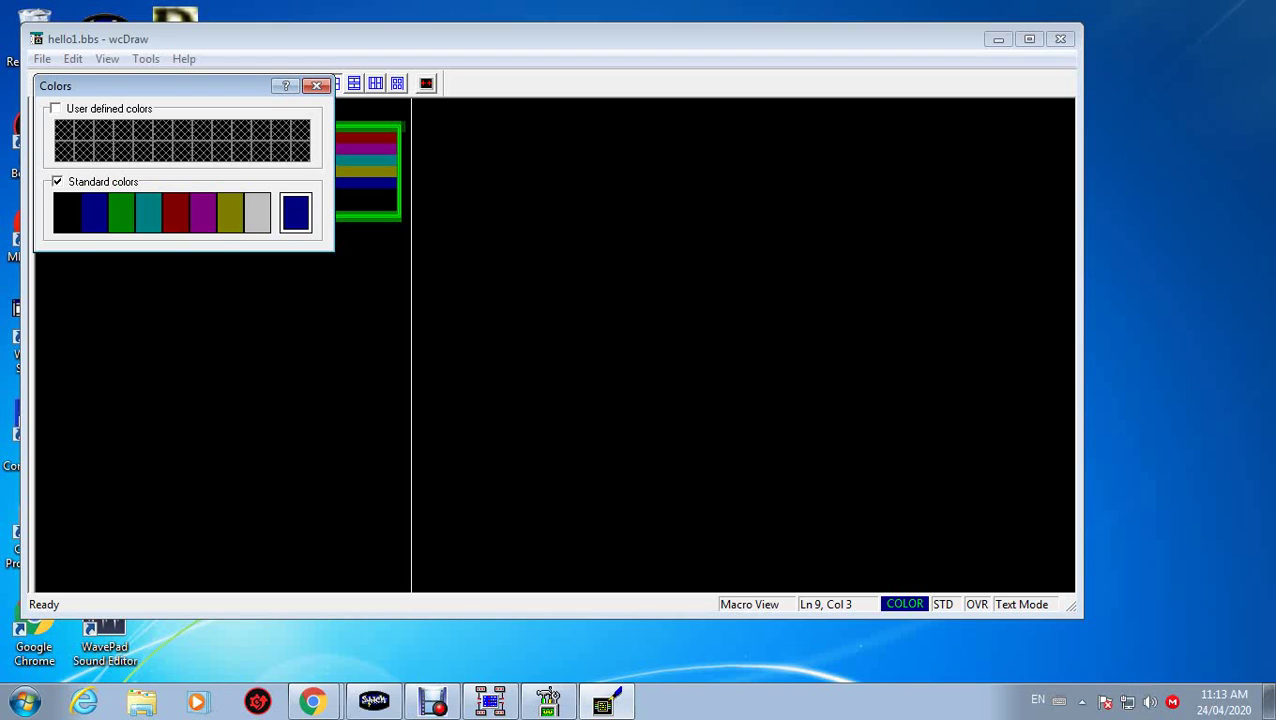
pyautogui.click(230, 212)
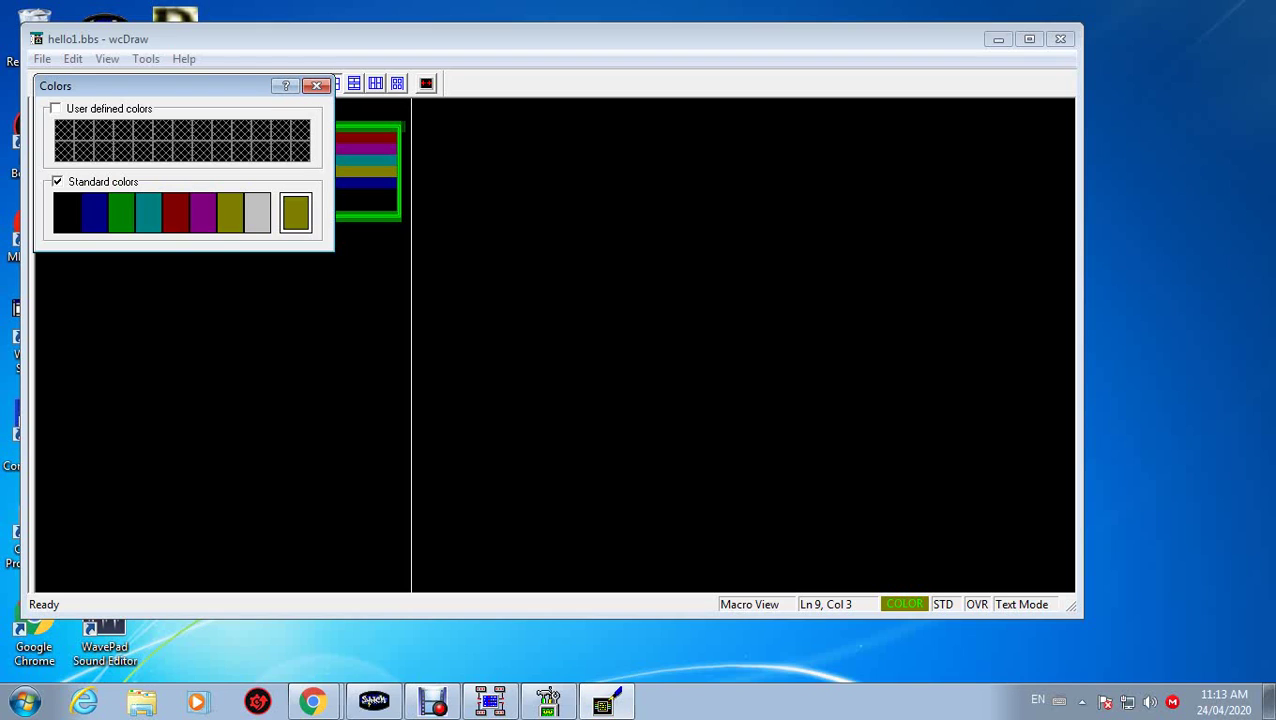
pyautogui.click(203, 212)
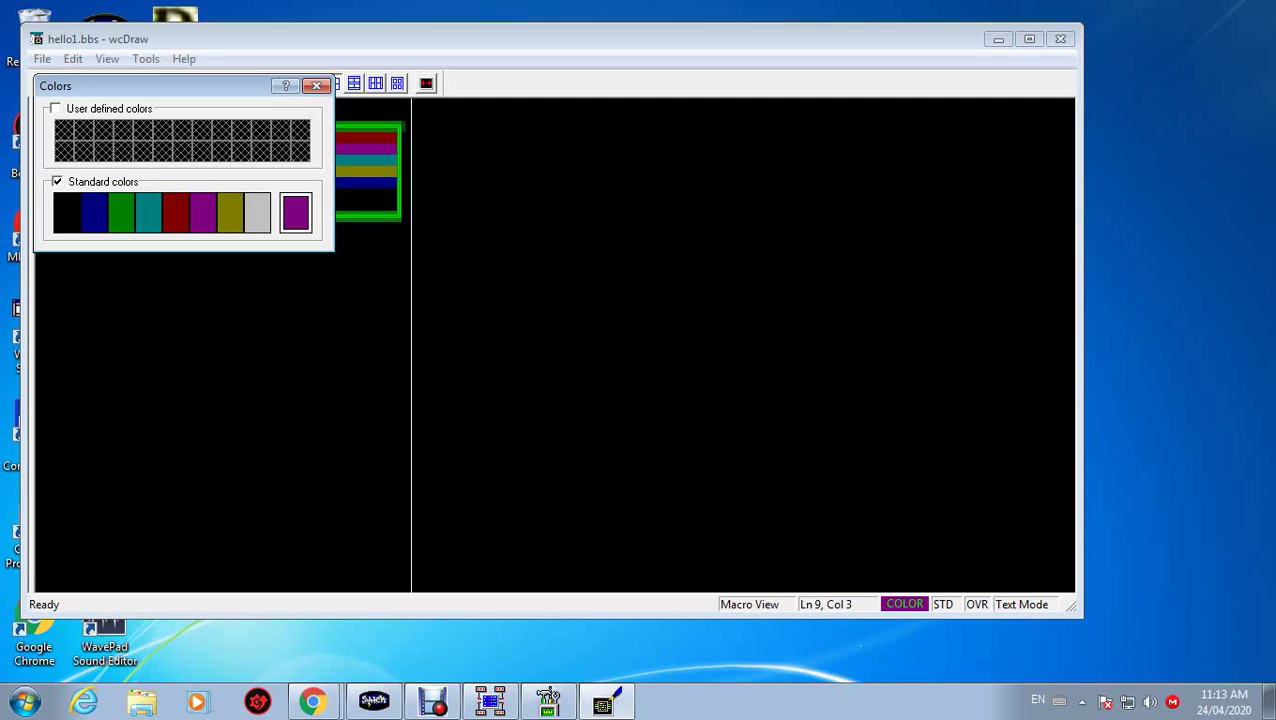
pyautogui.click(316, 86)
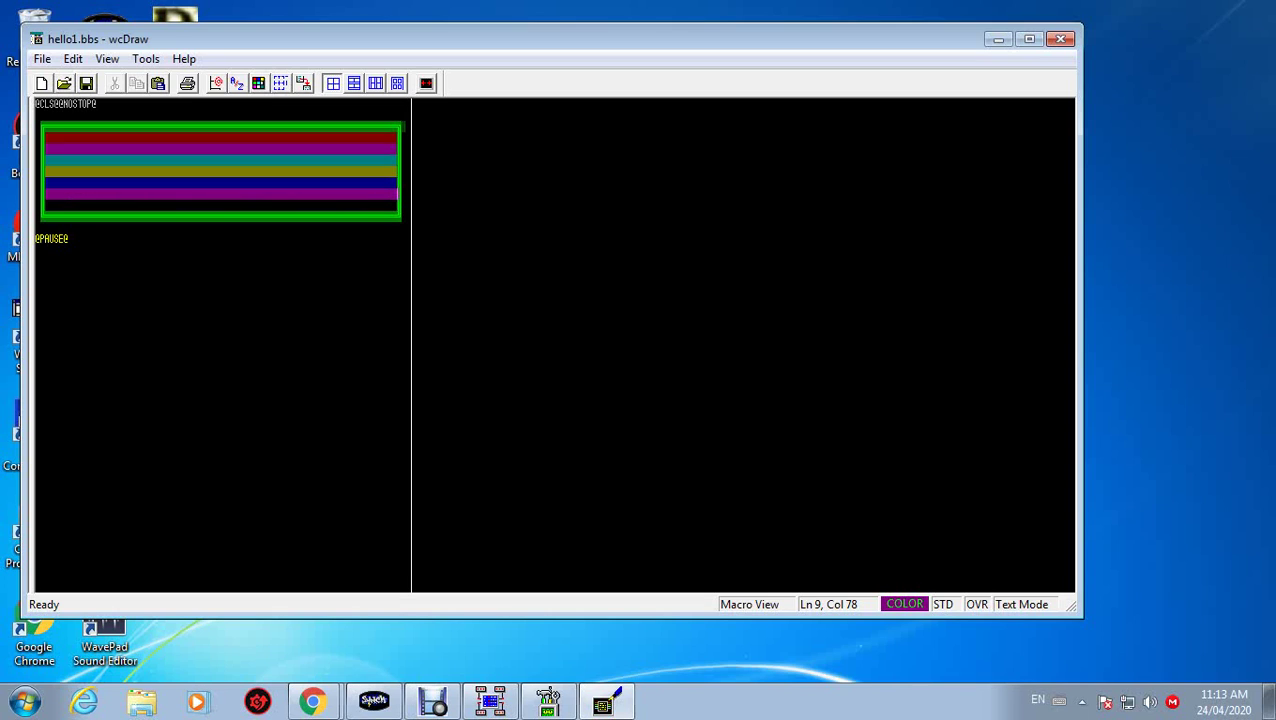
# - Set the background colour to dark red and fill line 10, the last row inside the box, from border to border
pyautogui.click(51, 204)
pyautogui.press('Left')
pyautogui.click(258, 83)
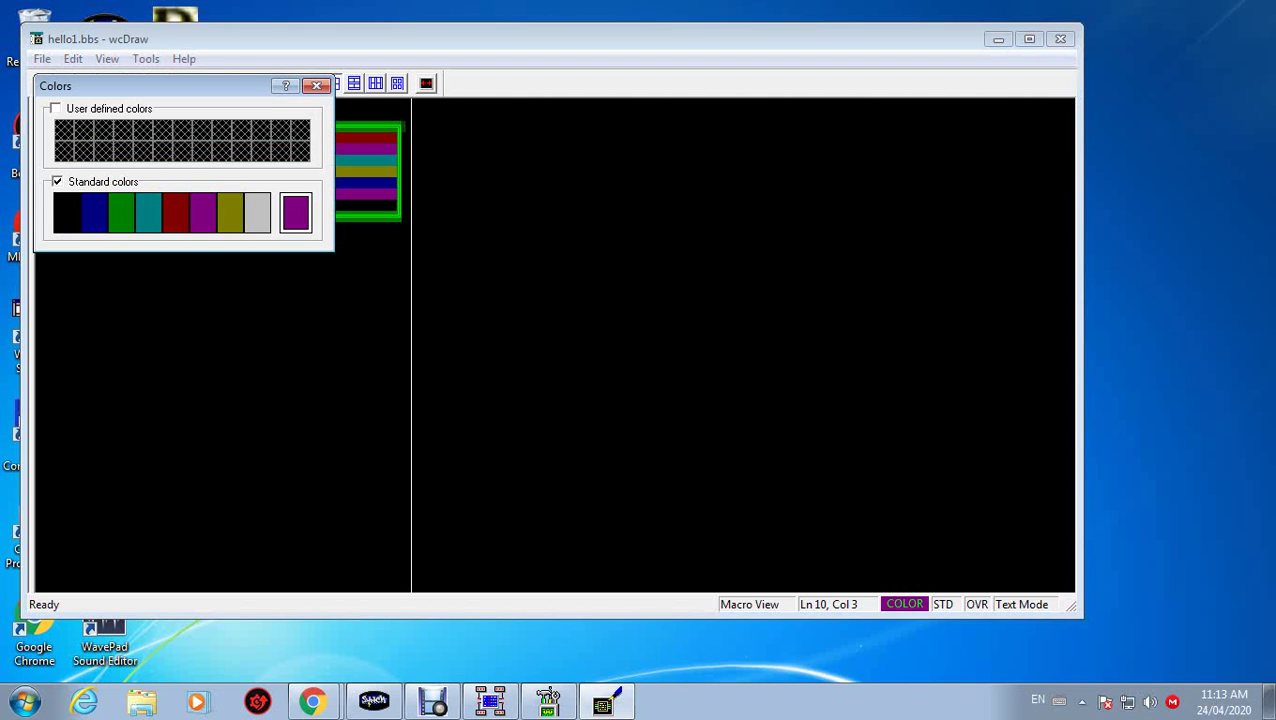
pyautogui.click(175, 212)
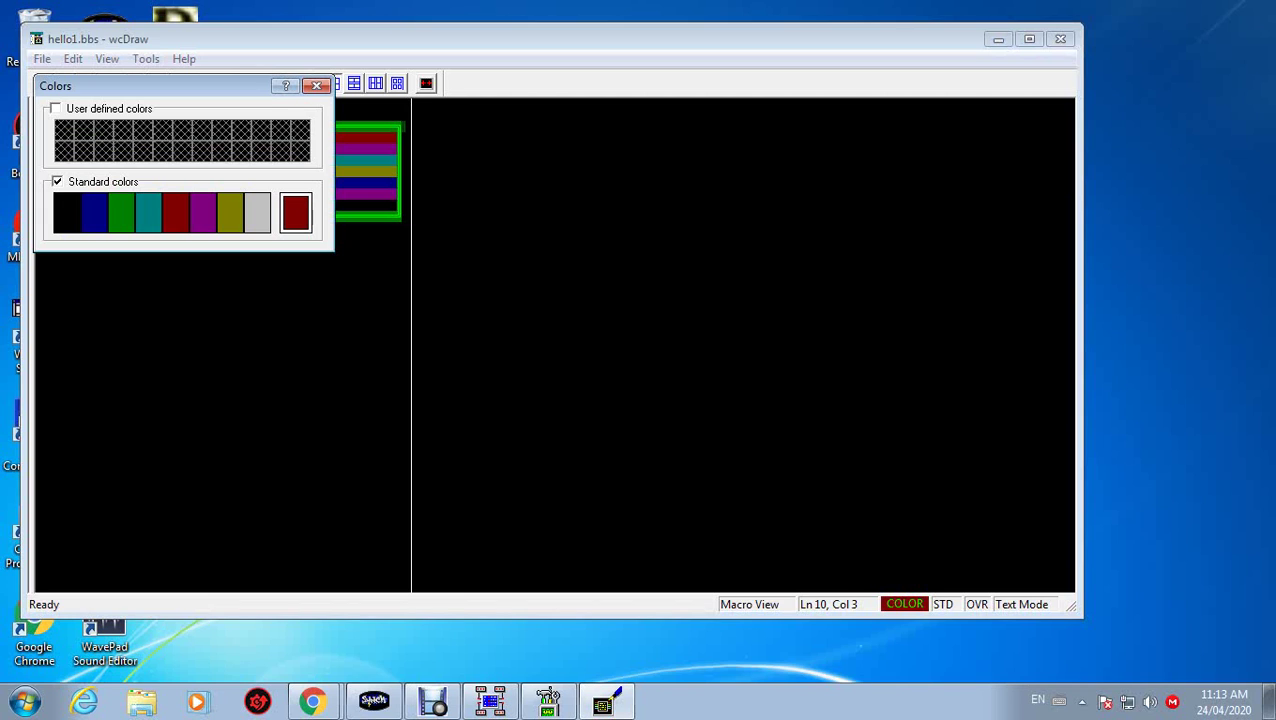
pyautogui.click(316, 85)
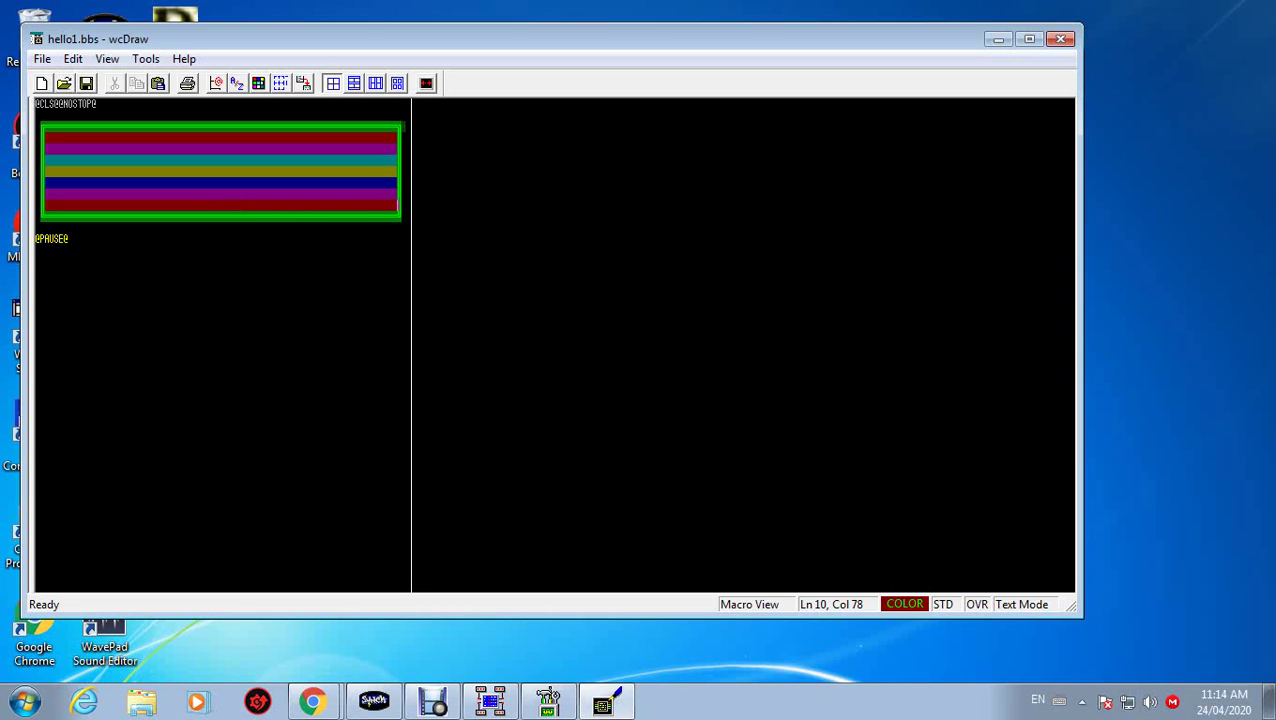
pyautogui.click(70, 137)
pyautogui.click(72, 59)
pyautogui.press('Down')
pyautogui.press('Down')
pyautogui.press('Down')
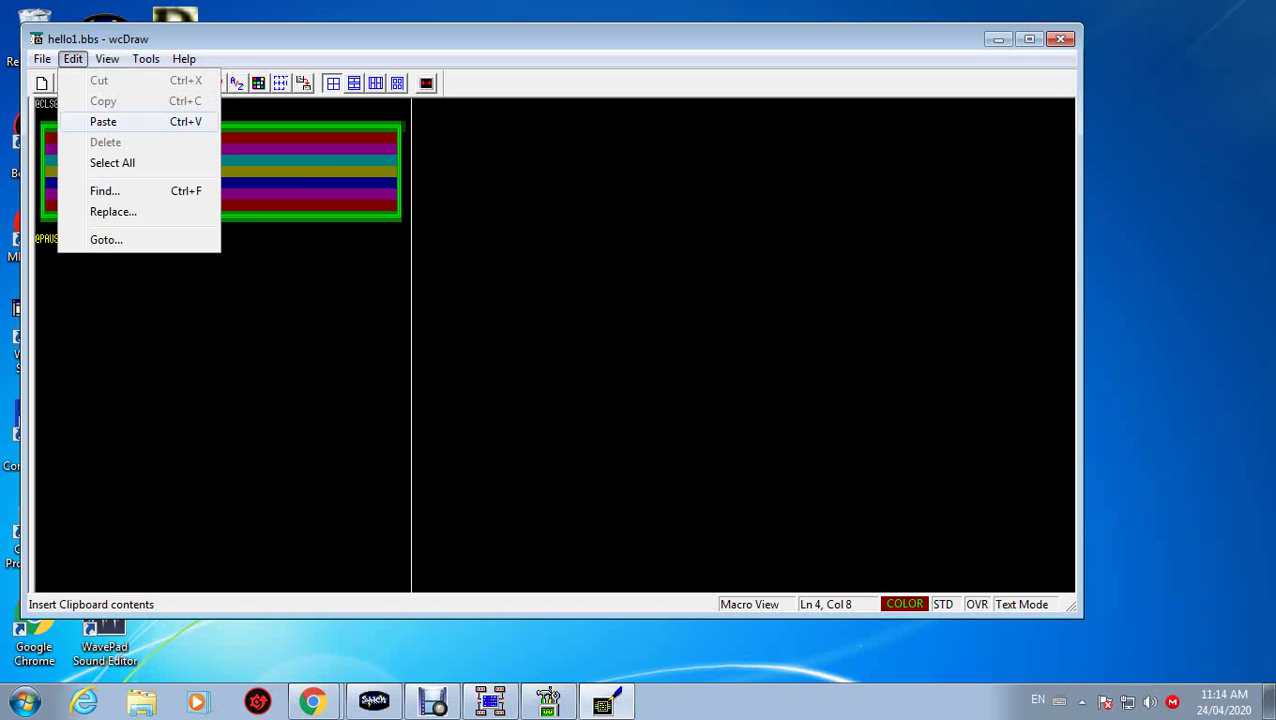
pyautogui.press('Escape')
pyautogui.press('Right')
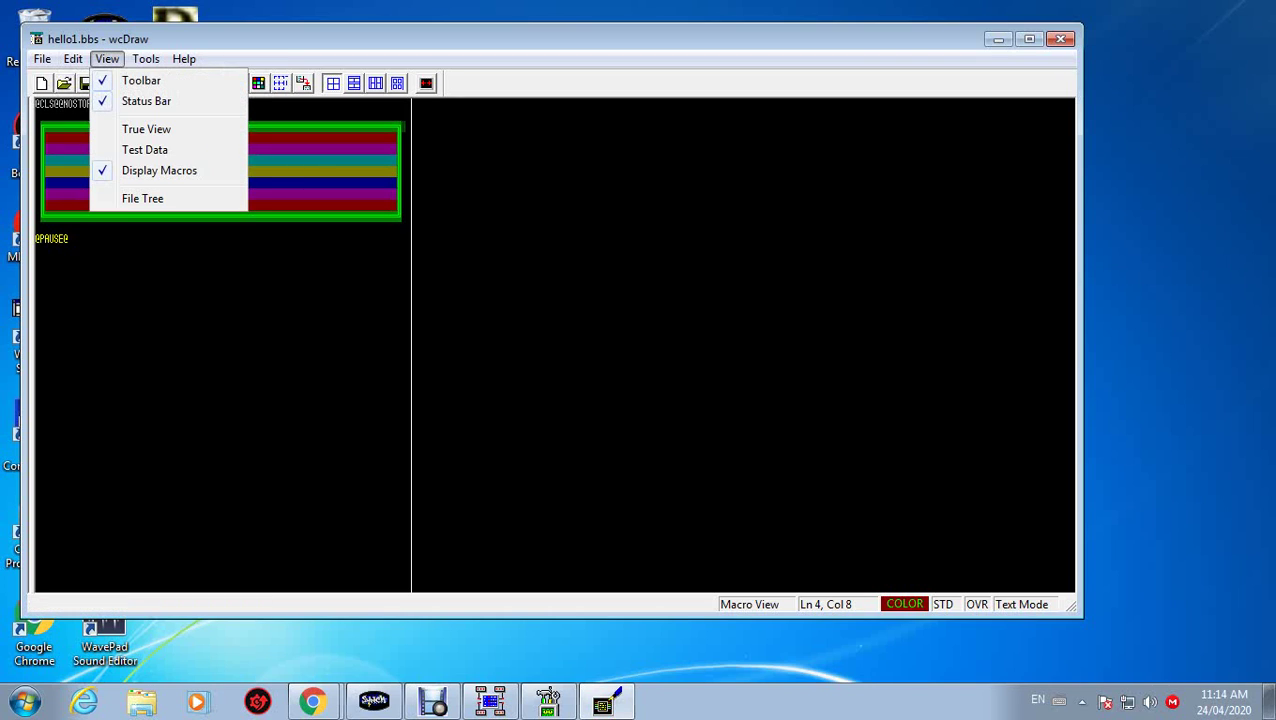
pyautogui.press('Right')
pyautogui.press('Down')
pyautogui.press('Down')
pyautogui.press('Down')
pyautogui.press('Down')
pyautogui.press('Down')
pyautogui.press('Down')
pyautogui.press('Down')
pyautogui.press('Down')
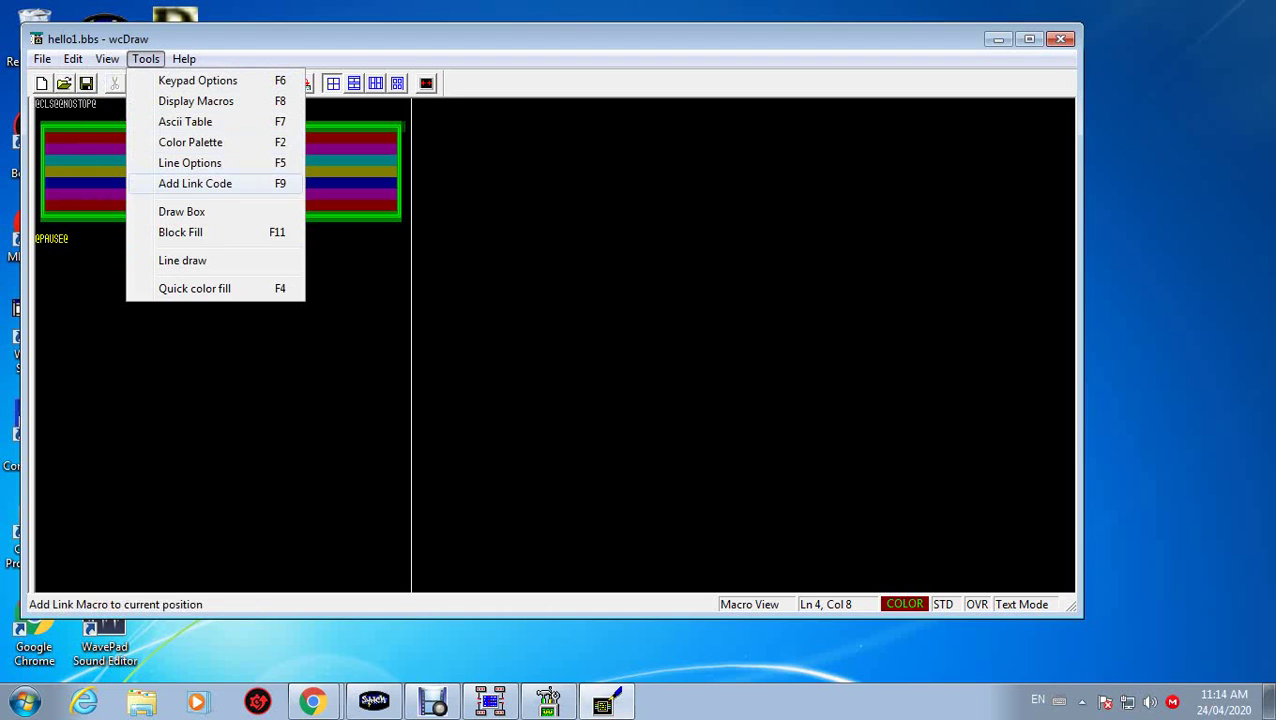
pyautogui.press('Down')
pyautogui.press('Up')
pyautogui.press('Up')
pyautogui.press('Up')
pyautogui.press('Up')
pyautogui.press('Up')
pyautogui.press('Up')
pyautogui.press('Up')
pyautogui.press('Up')
pyautogui.press('Up')
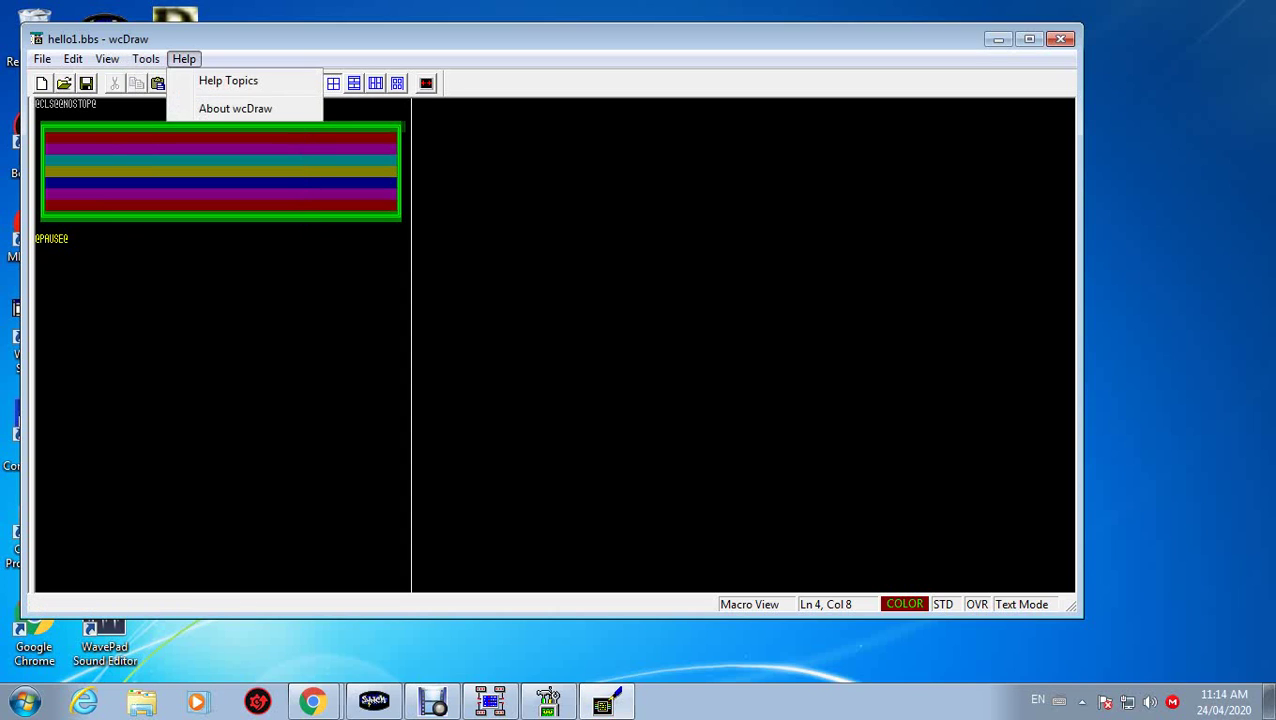
pyautogui.moveTo(42, 58)
pyautogui.press('Down')
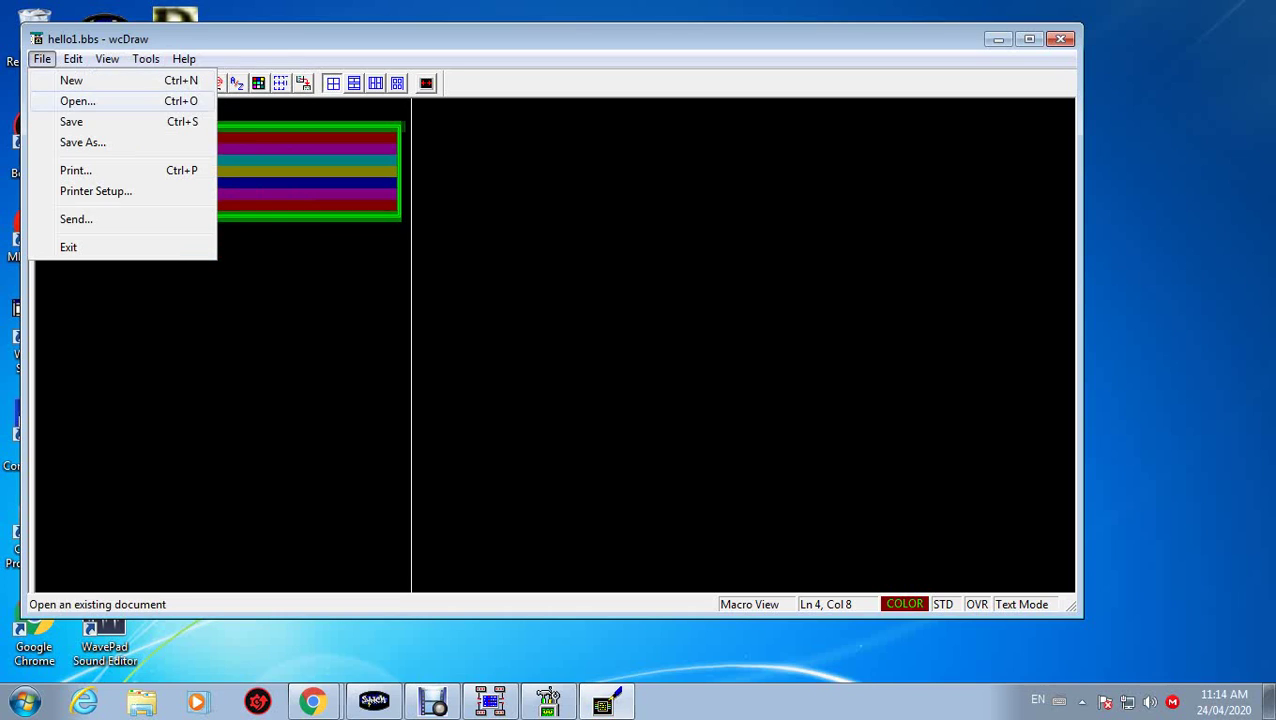
pyautogui.press('Right')
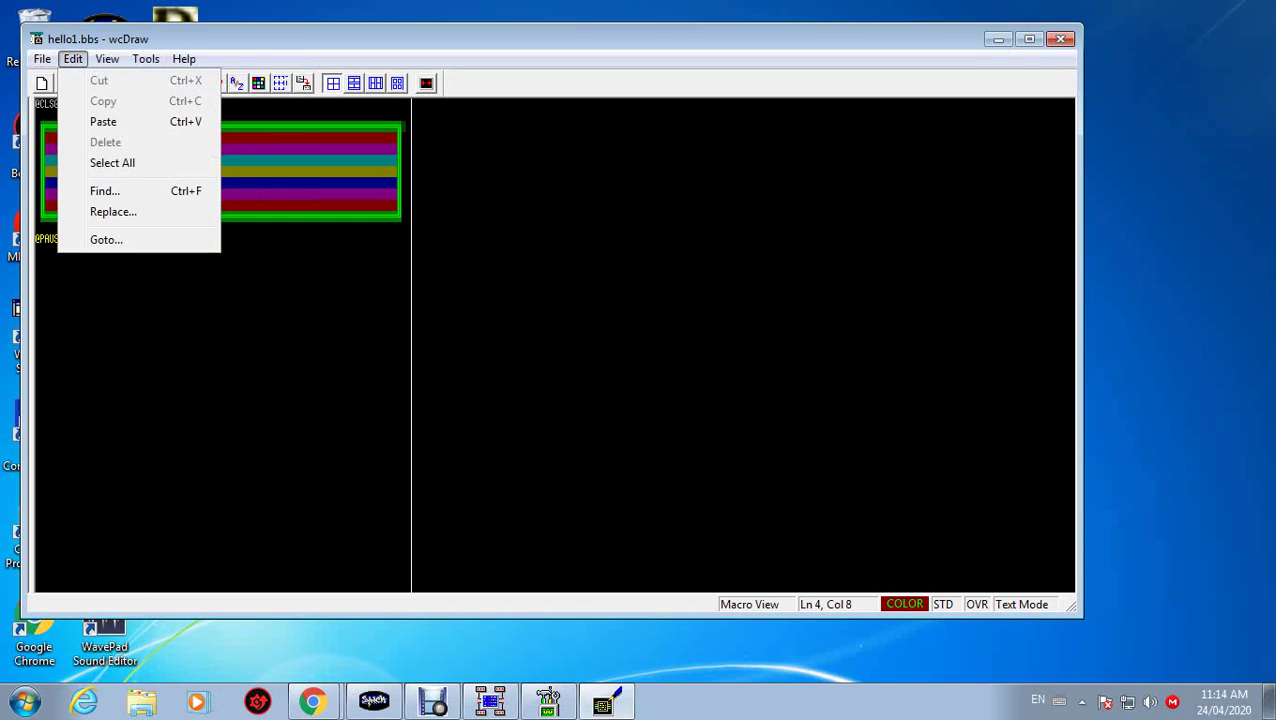
pyautogui.press('Right')
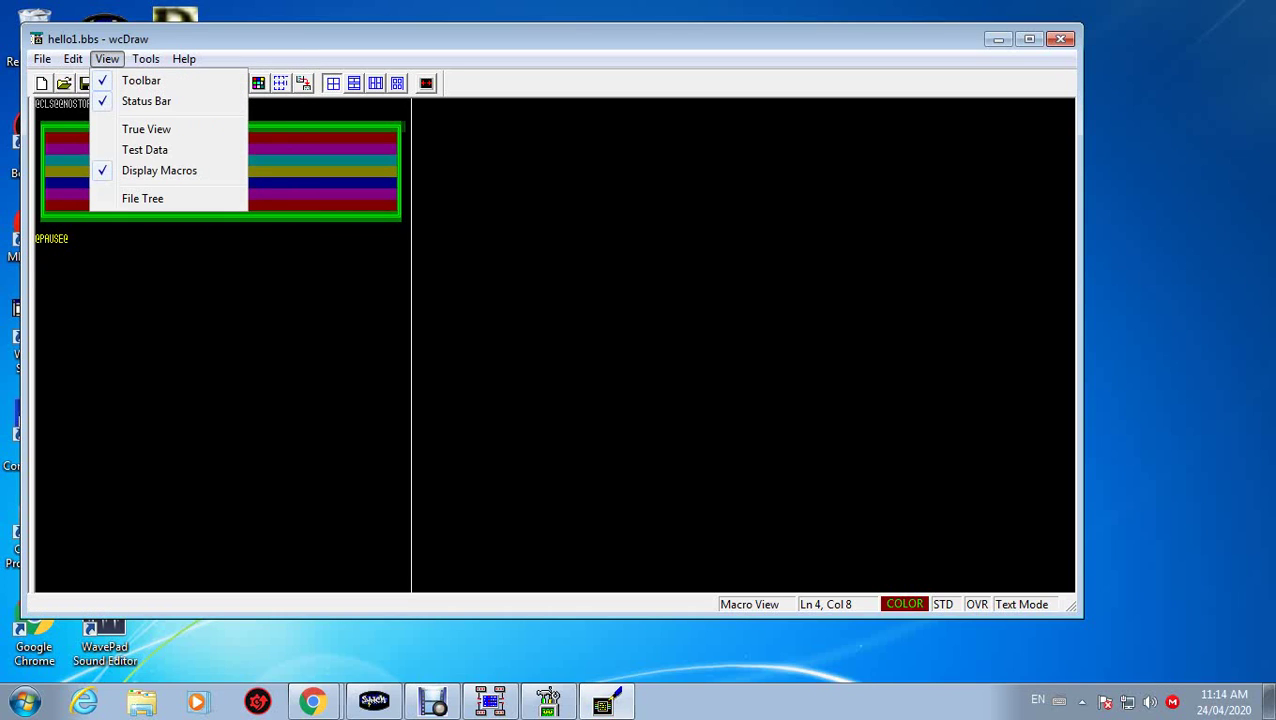
pyautogui.press('Down')
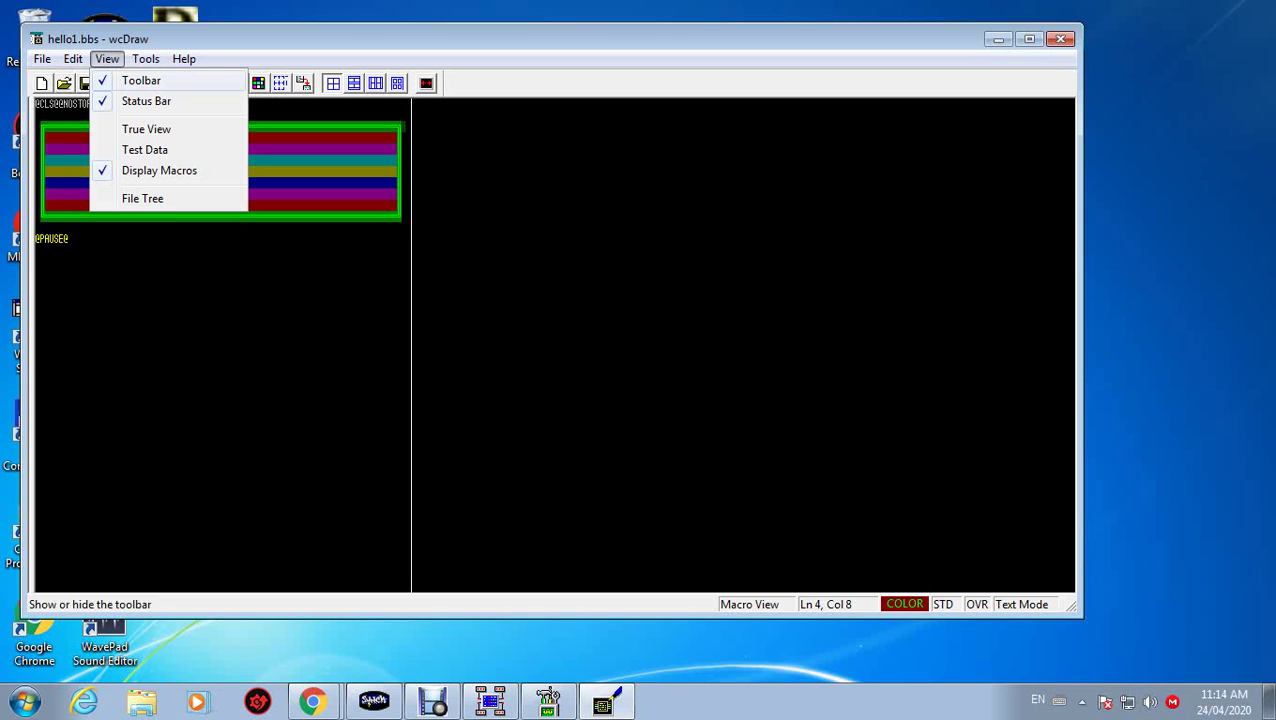
pyautogui.press('Left')
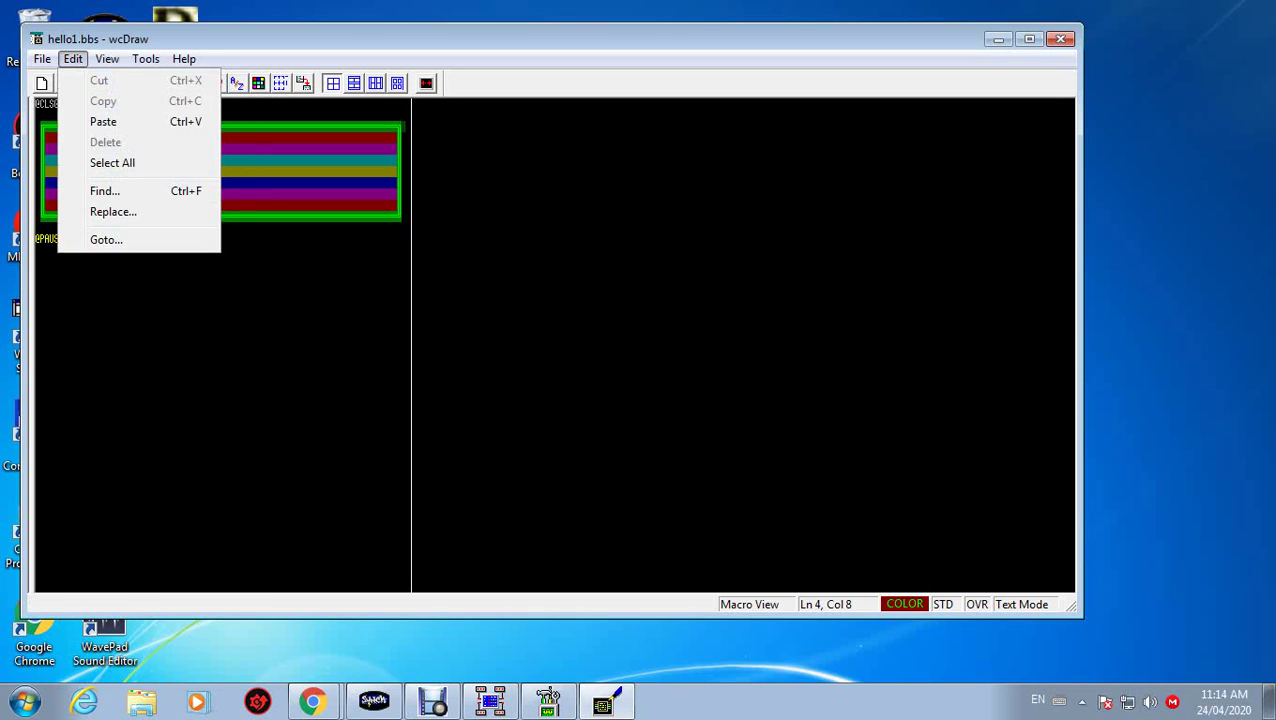
# - Open the ASCII table with the cursor at line 17, column 10, and switch the line style to double horizontal lines
pyautogui.click(78, 284)
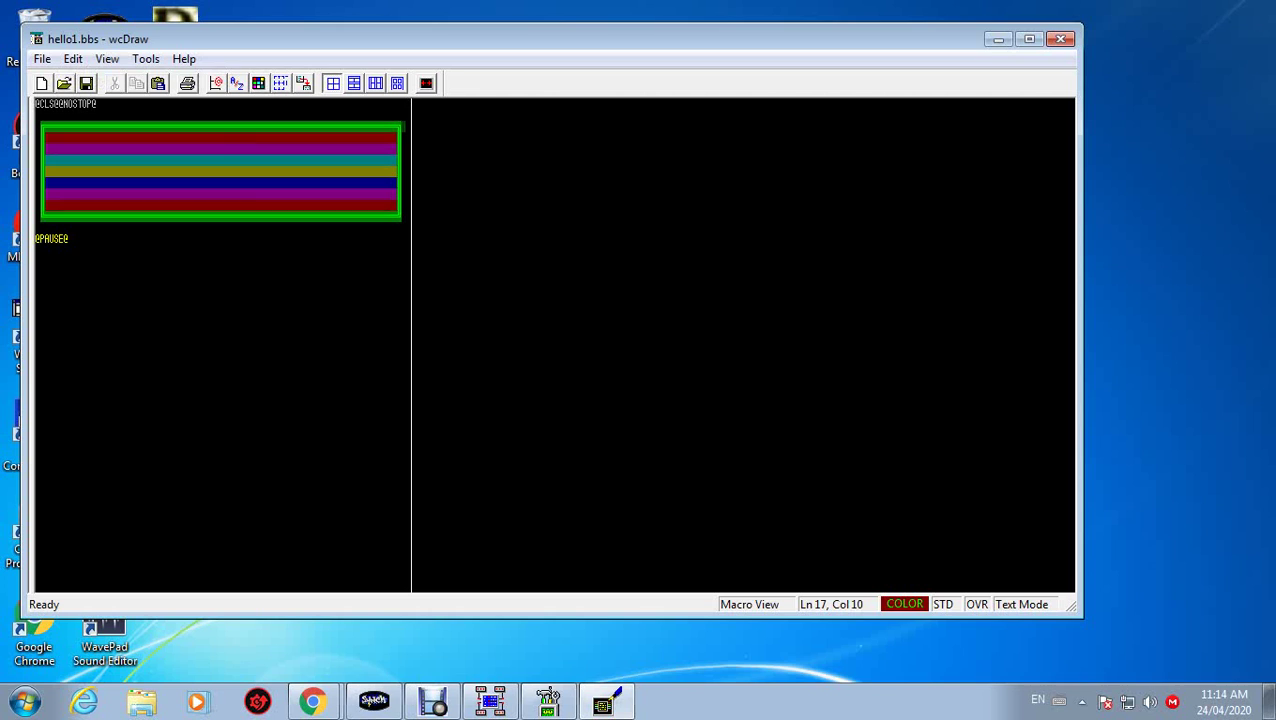
pyautogui.click(237, 83)
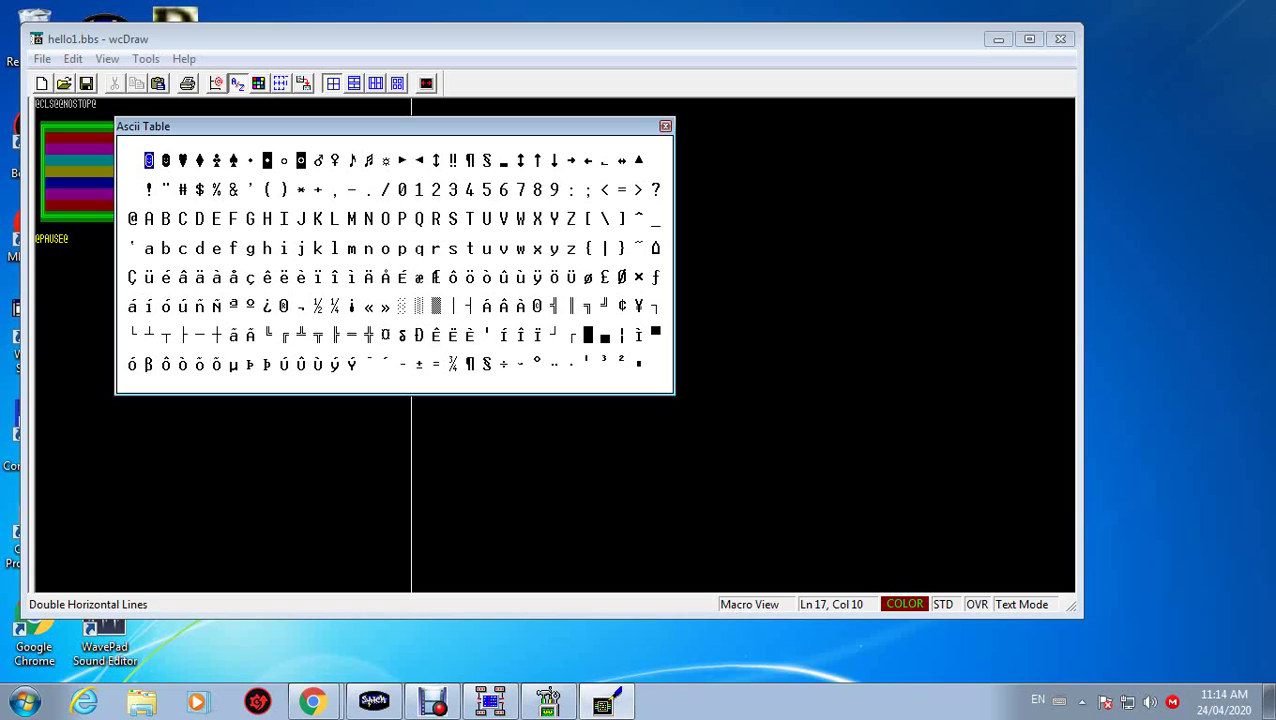
pyautogui.click(354, 83)
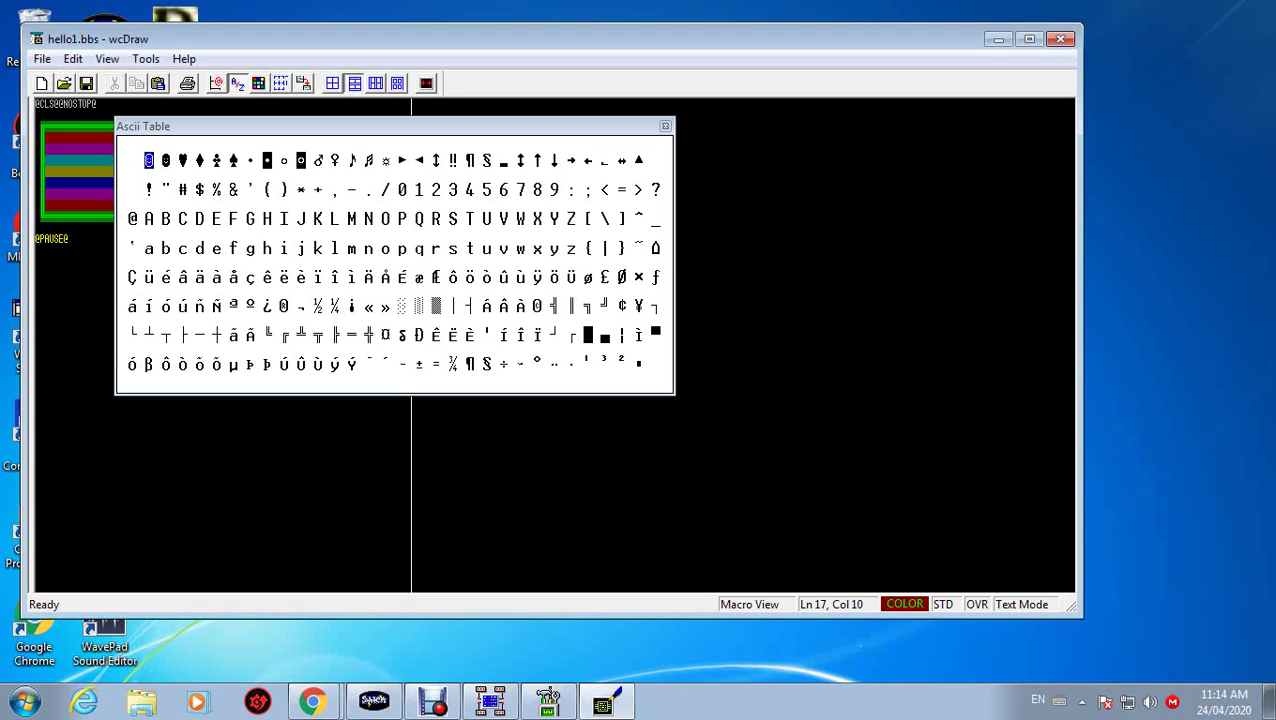
# - Dismiss the link macro dialog without adding one, close the ASCII table and save hello1.bbs
pyautogui.click(302, 83)
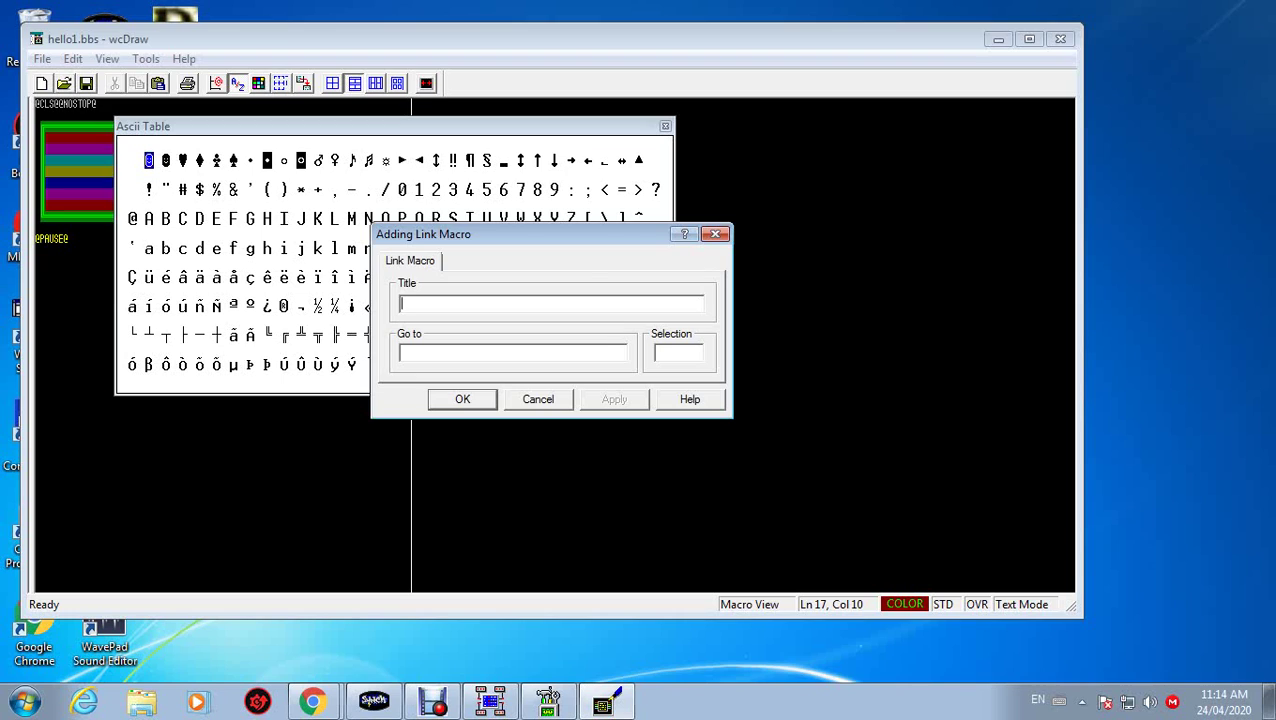
pyautogui.click(538, 399)
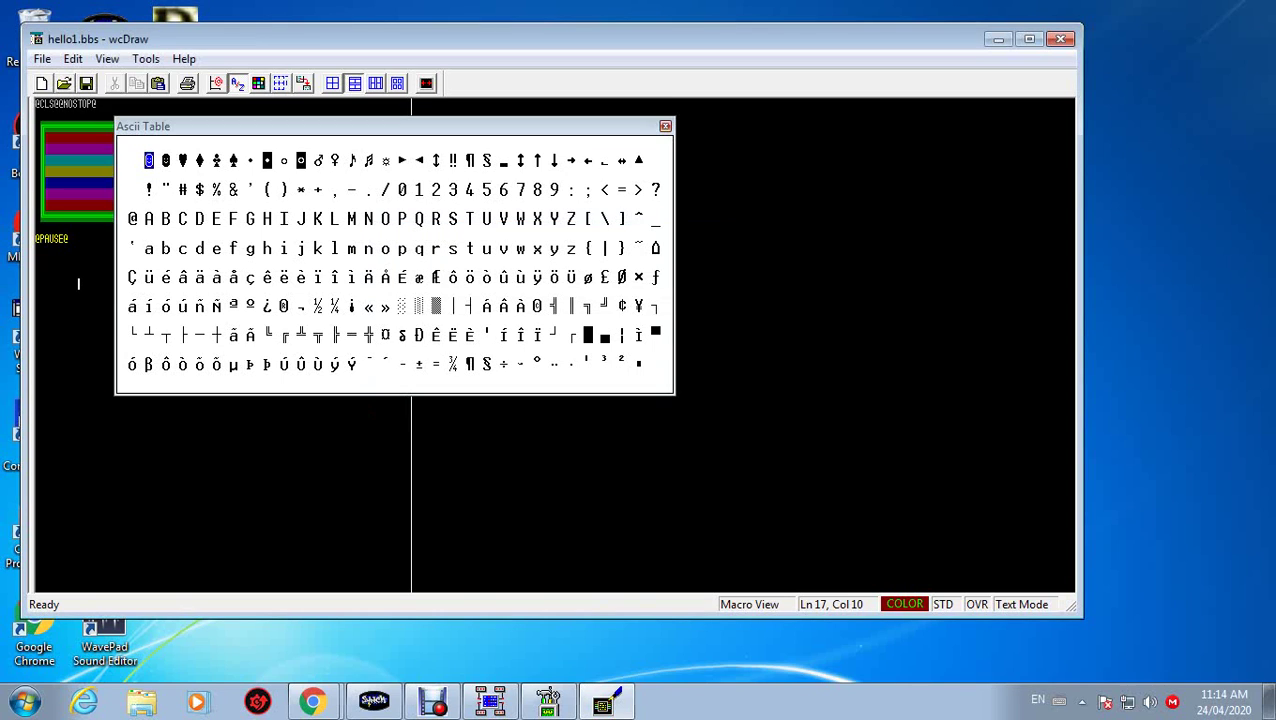
pyautogui.click(664, 126)
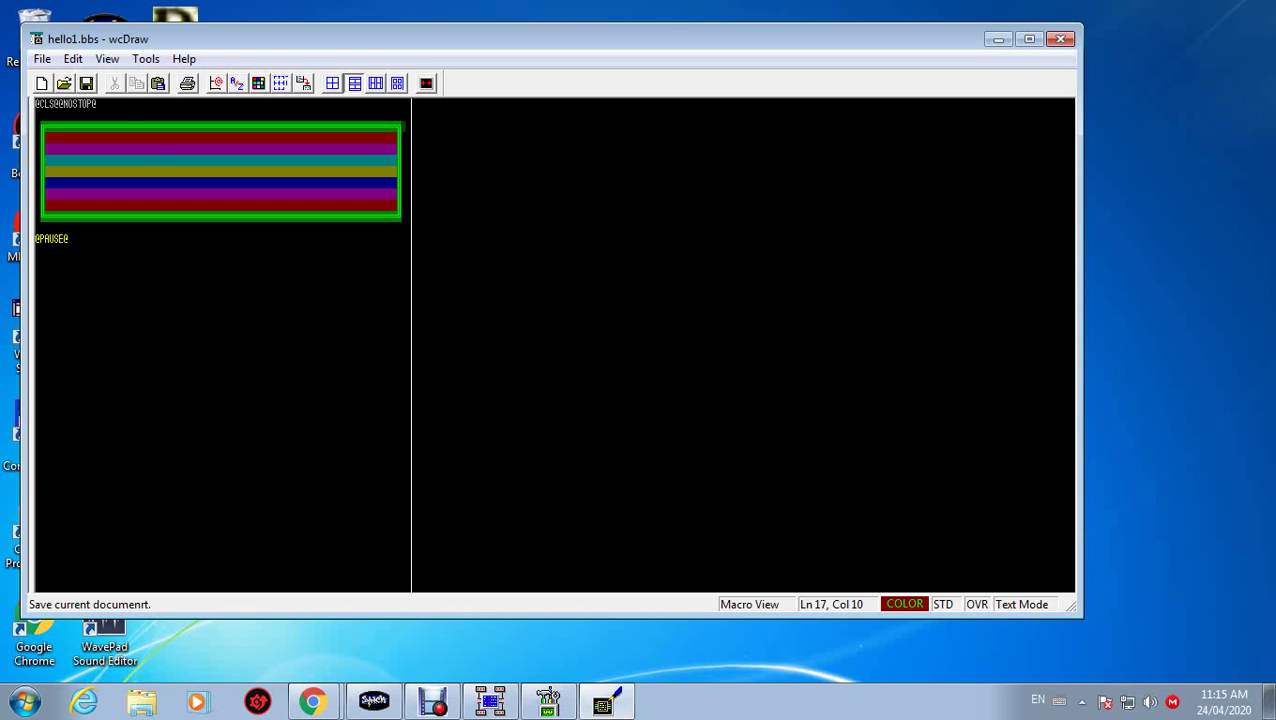
pyautogui.click(86, 83)
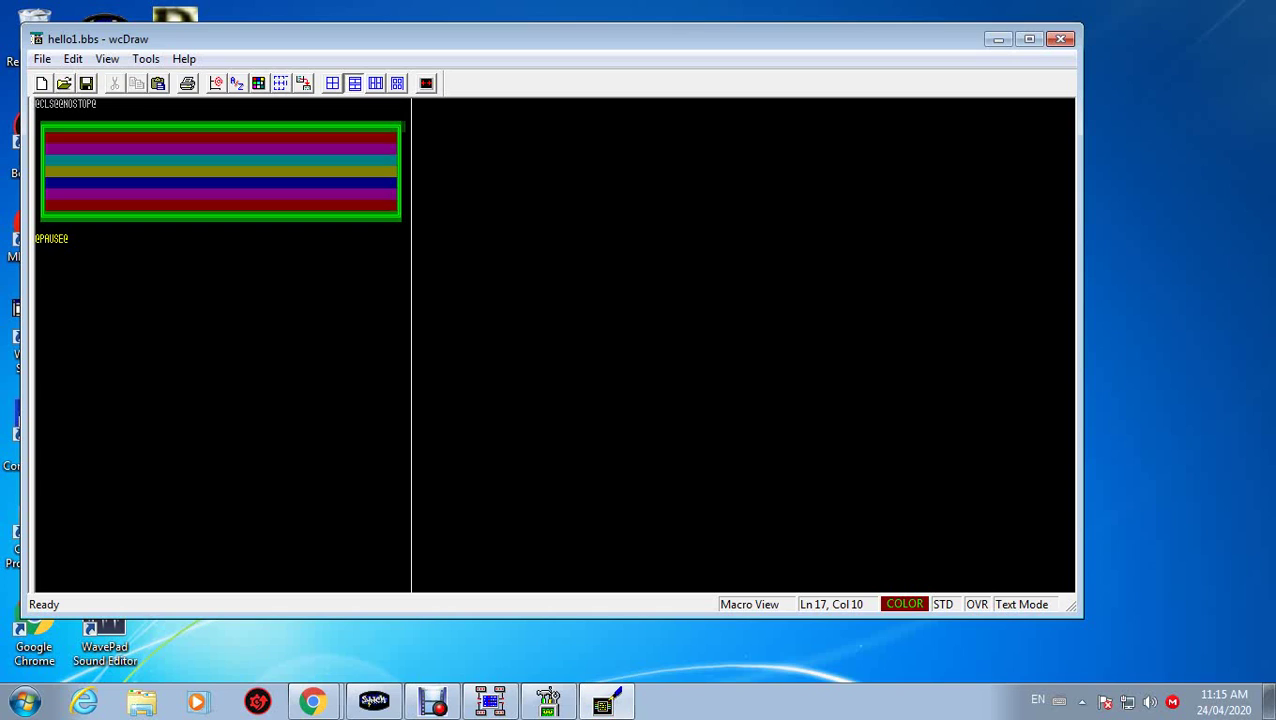
# - Write "Welcome" on line 5 inside the box from column 16 and return the cursor to its start
pyautogui.click(107, 148)
pyautogui.write('Helcome')
pyautogui.press('Left')
pyautogui.press('Left')
pyautogui.press('Left')
pyautogui.press('Left')
pyautogui.press('Left')
pyautogui.press('Left')
pyautogui.press('Left')
pyautogui.press('Left')
# - Set the background colour to purple and write "Welcome Online with Spy Visits Spy BBS" on line 5 from column 16
pyautogui.click(258, 83)
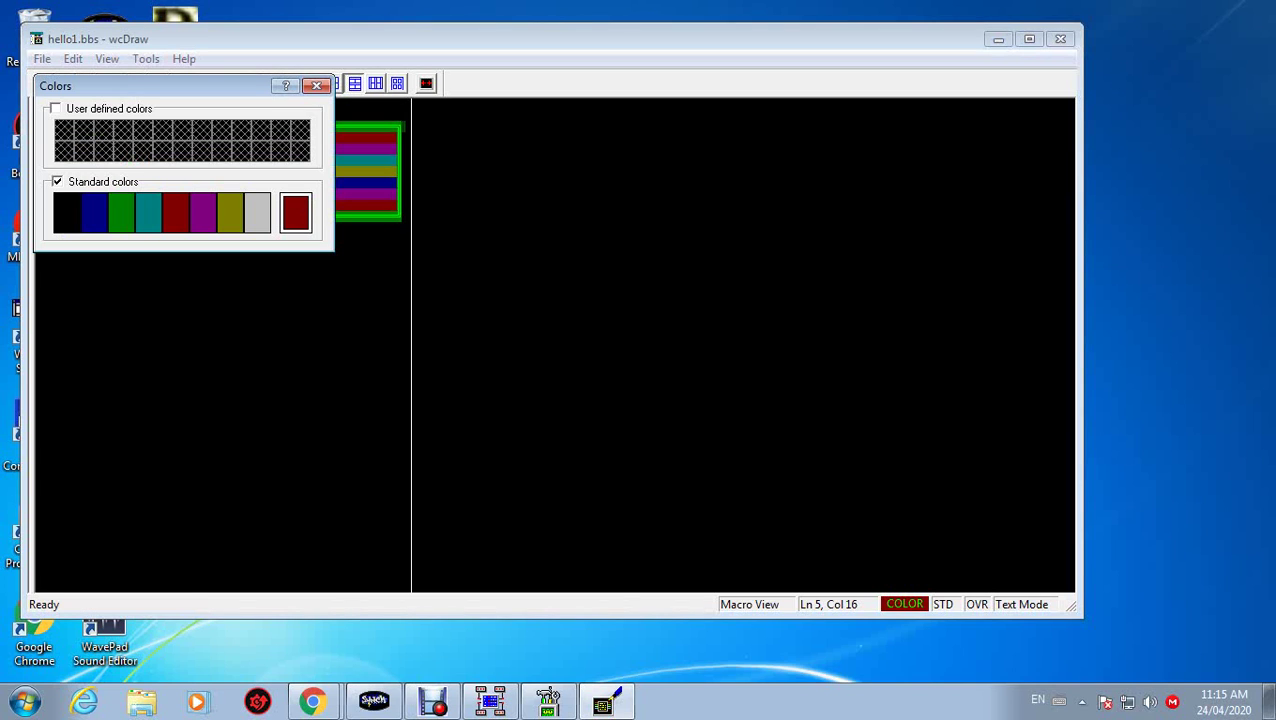
pyautogui.click(203, 212)
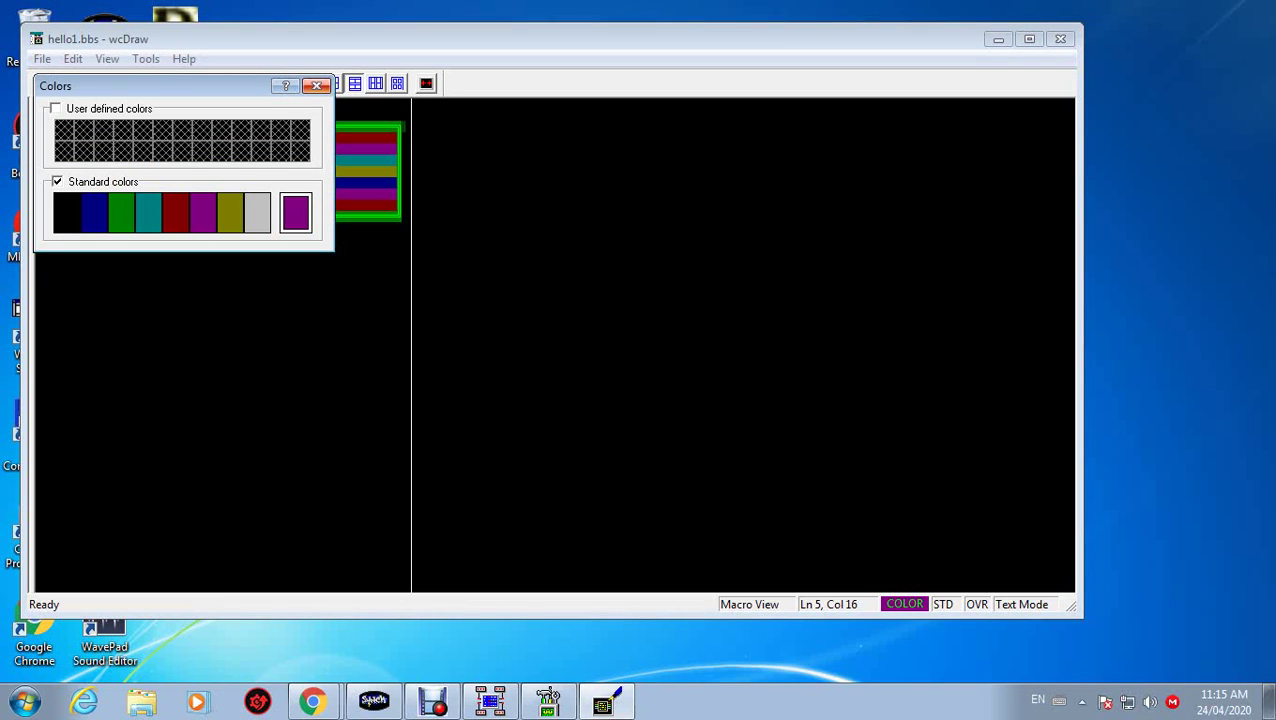
pyautogui.click(316, 85)
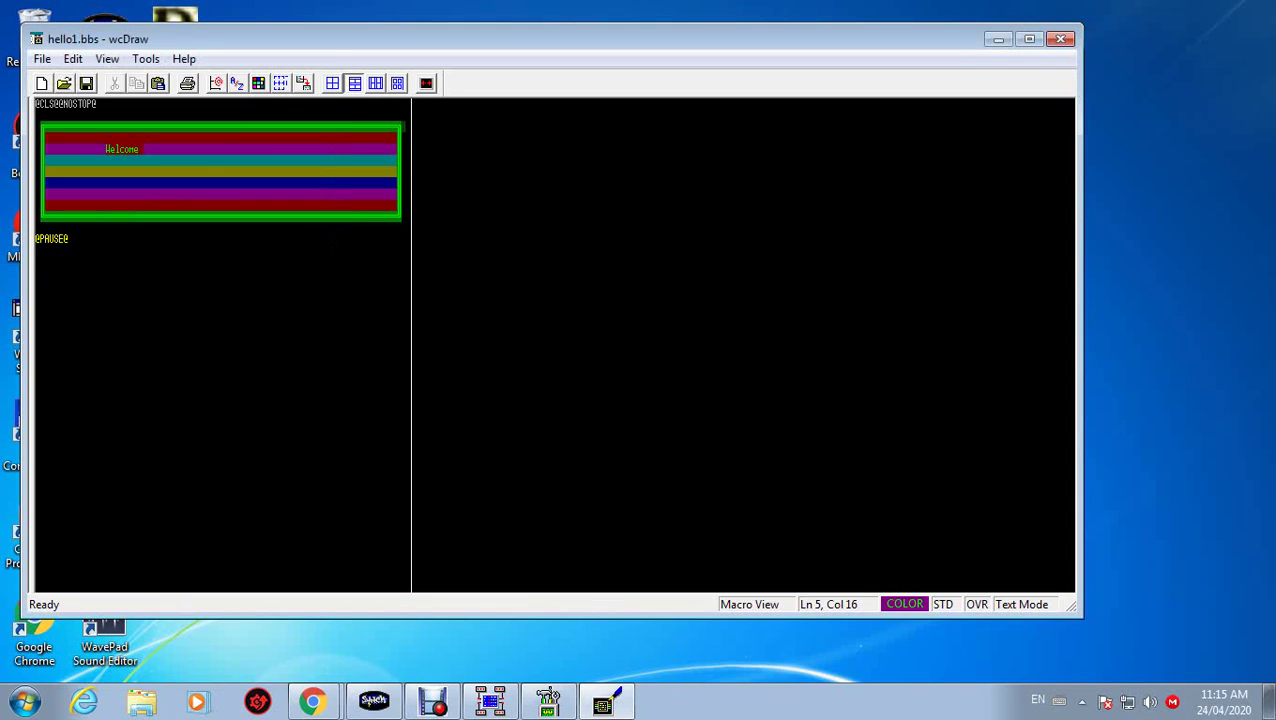
pyautogui.press('Right')
pyautogui.press('Right')
pyautogui.press('Right')
pyautogui.press('Right')
pyautogui.press('Right')
pyautogui.press('Right')
pyautogui.press('Right')
pyautogui.press('Right')
pyautogui.write('Online with')
pyautogui.write('Spy V')
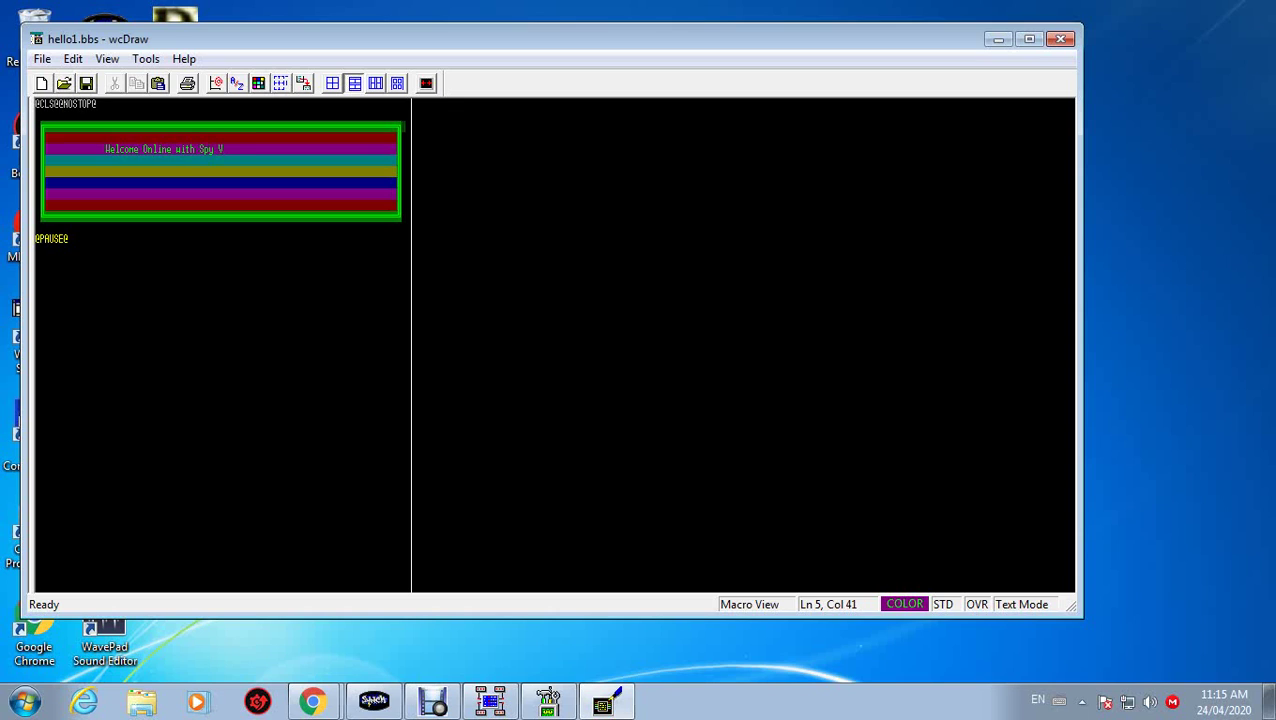
pyautogui.write('isits Spy BBS')
# - Shift the line 5 text two columns to the right in insert mode, deleting the surplus spaces before the box's right border
pyautogui.click(98, 149)
pyautogui.press('Right')
pyautogui.press('Insert')
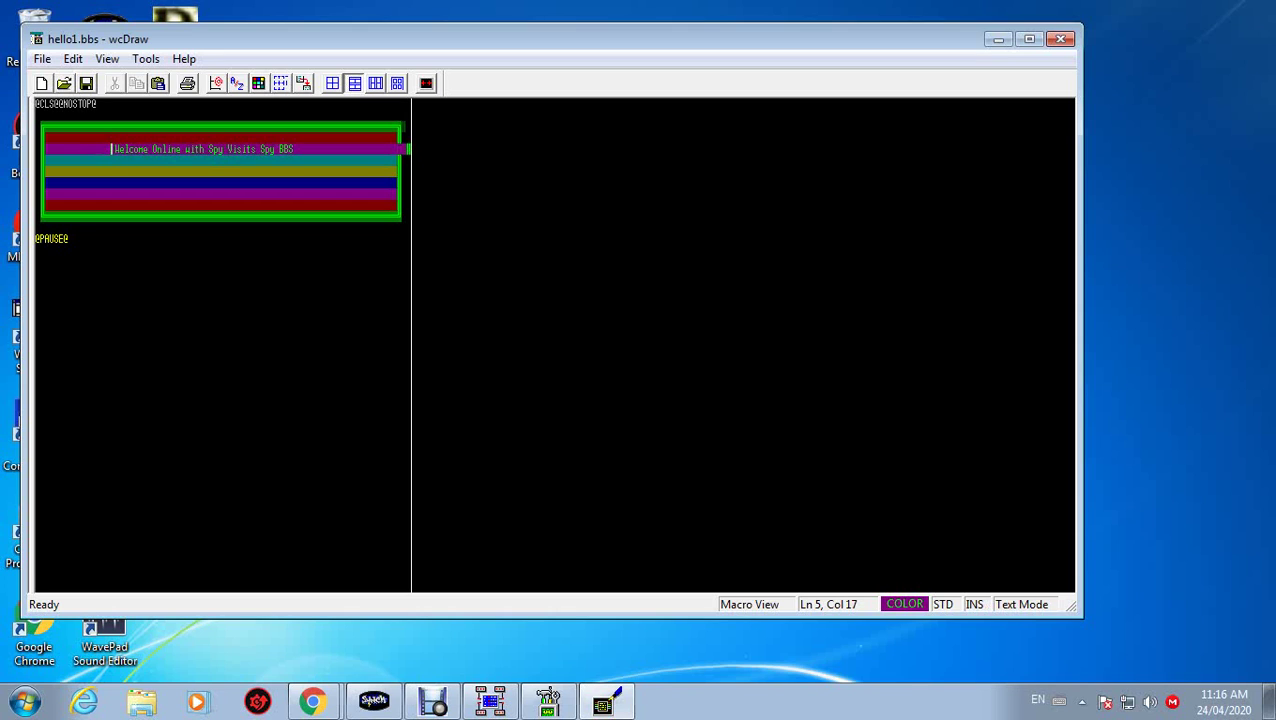
pyautogui.press('Right')
pyautogui.press('Right')
pyautogui.press('Right')
pyautogui.press('Right')
pyautogui.press('Right')
pyautogui.press('Right')
pyautogui.press('Right')
pyautogui.press('Right')
pyautogui.press('Right')
pyautogui.press('Right')
pyautogui.press('Right')
pyautogui.press('Right')
pyautogui.press('Right')
pyautogui.press('Right')
pyautogui.press('Right')
pyautogui.press('Right')
pyautogui.press('Right')
pyautogui.press('Right')
pyautogui.press('Right')
pyautogui.press('Right')
pyautogui.press('Right')
pyautogui.press('Right')
pyautogui.press('Right')
pyautogui.press('Right')
pyautogui.press('Right')
pyautogui.press('Right')
pyautogui.press('Right')
pyautogui.press('Right')
pyautogui.press('Right')
pyautogui.press('Right')
pyautogui.press('Right')
pyautogui.press('Right')
pyautogui.press('Right')
pyautogui.press('Right')
pyautogui.press('Right')
pyautogui.press('BackSpace')
# - Place the cursor at line 7, column 18, and set the colours to bright yellow text on a dark yellow background
pyautogui.click(116, 171)
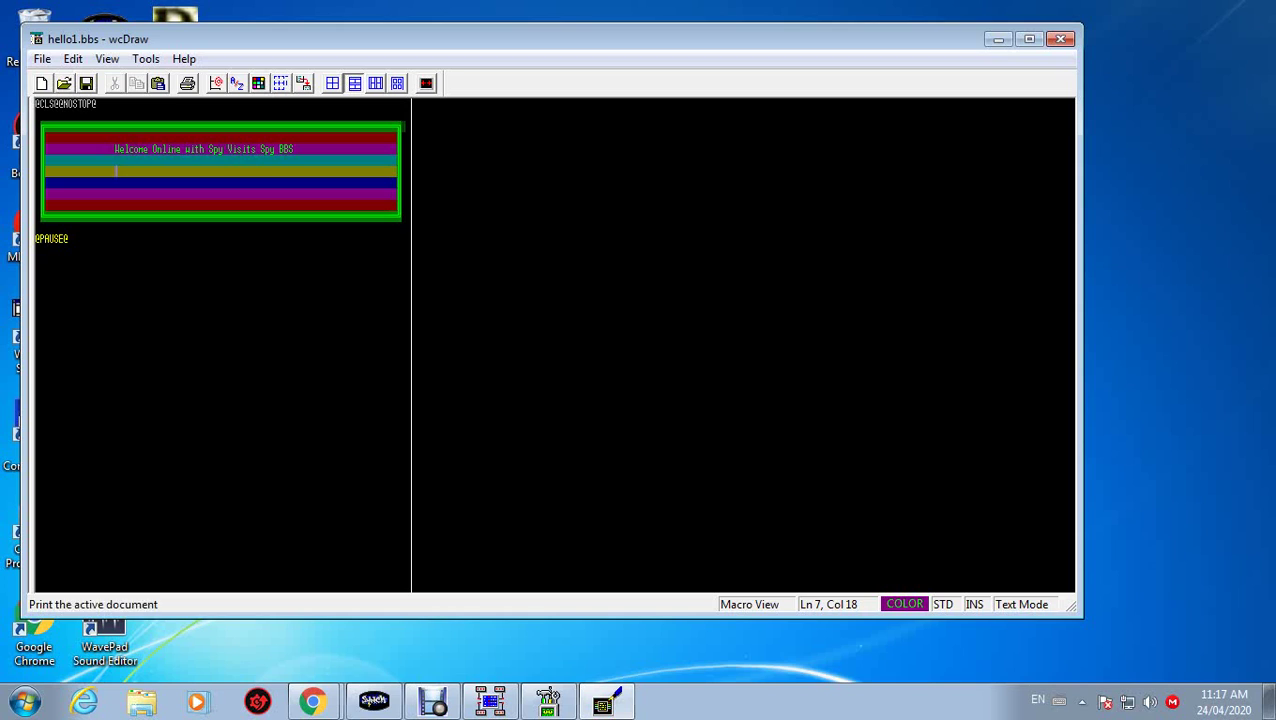
pyautogui.click(258, 83)
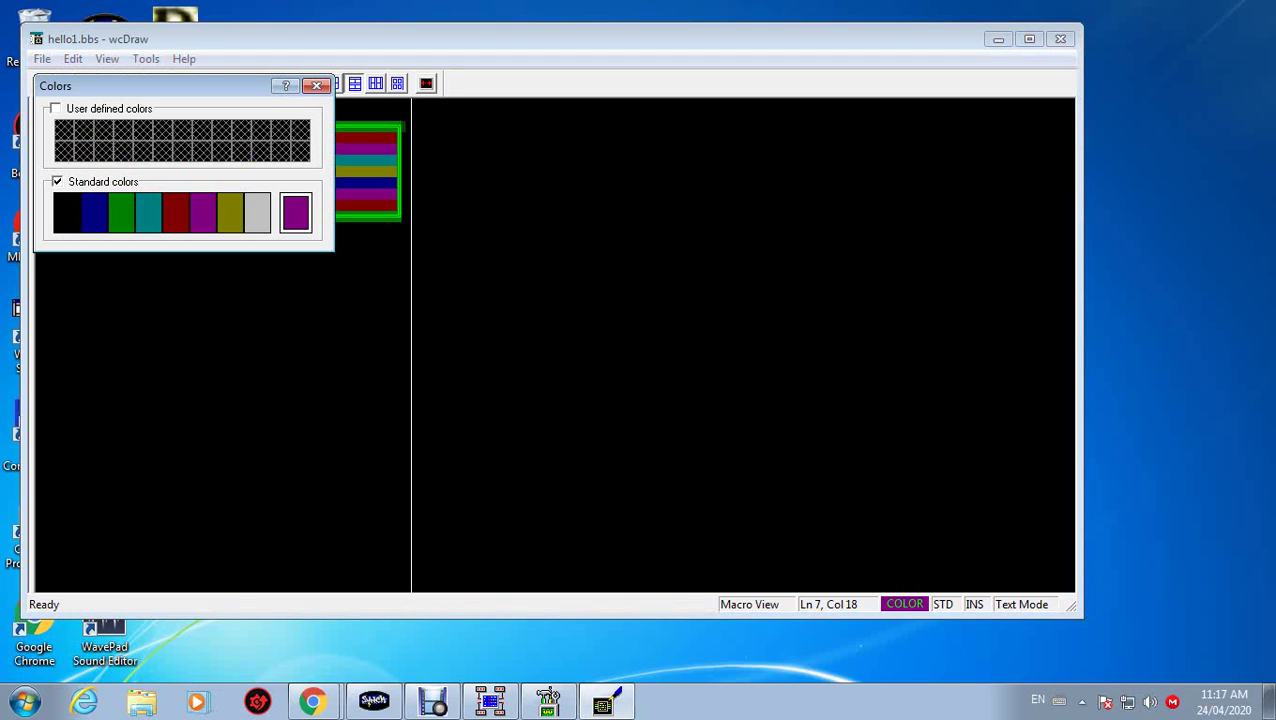
pyautogui.click(230, 212)
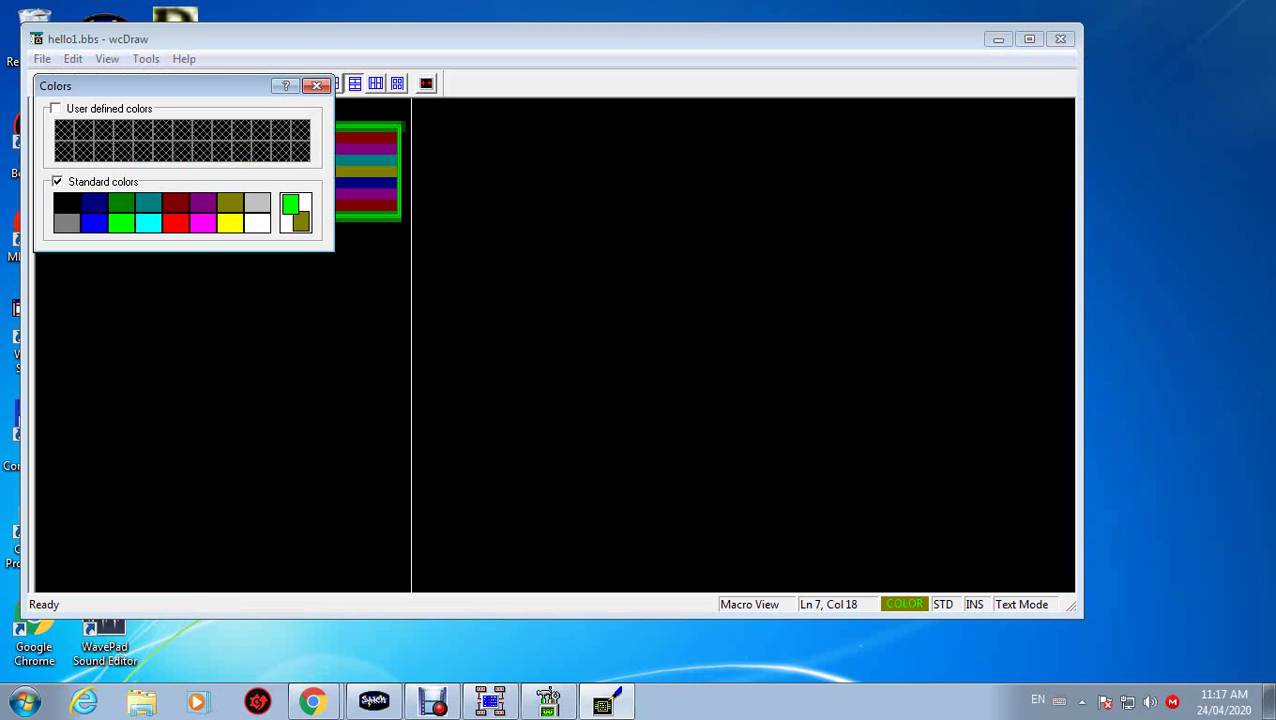
pyautogui.click(230, 223)
pyautogui.click(316, 86)
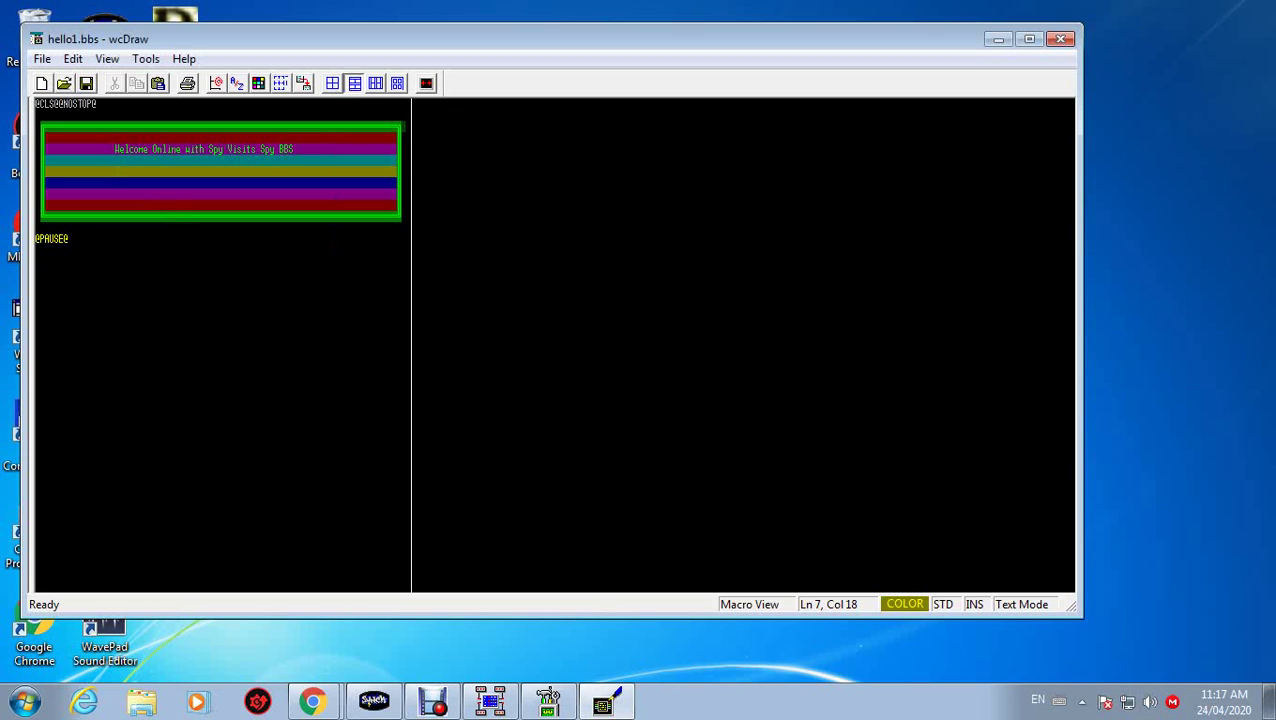
pyautogui.write('Located')
pyautogui.press('BackSpace')
pyautogui.press('BackSpace')
pyautogui.press('BackSpace')
pyautogui.press('BackSpace')
pyautogui.press('BackSpace')
pyautogui.press('BackSpace')
pyautogui.press('BackSpace')
pyautogui.press('BackSpace')
# - Switch to overwrite mode and write "Located in Kitchener, Ontario, Canada" on line 7 from column 18
pyautogui.press('Insert')
pyautogui.write('Located in Kitchene')
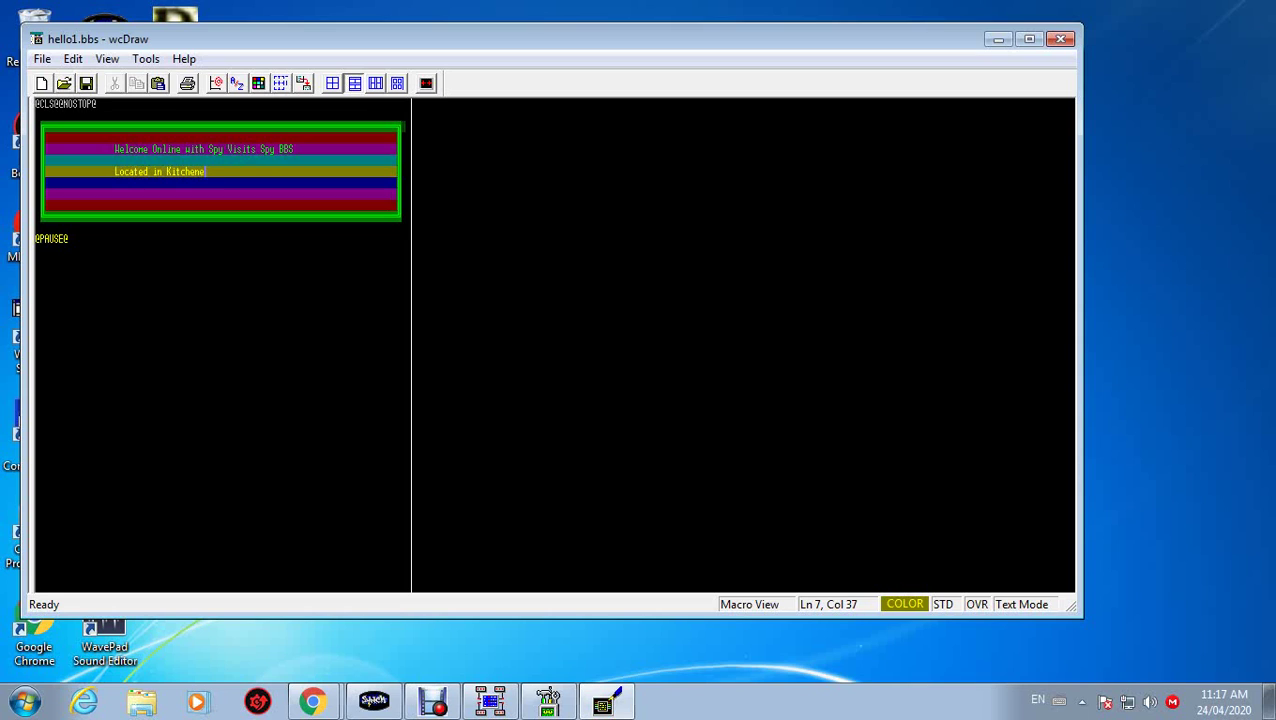
pyautogui.write('r, Ontar')
pyautogui.write('io, Canada')
# - Write "The support BBS" on line 9 from column 18 and return the cursor to its start
pyautogui.click(115, 194)
pyautogui.write('The')
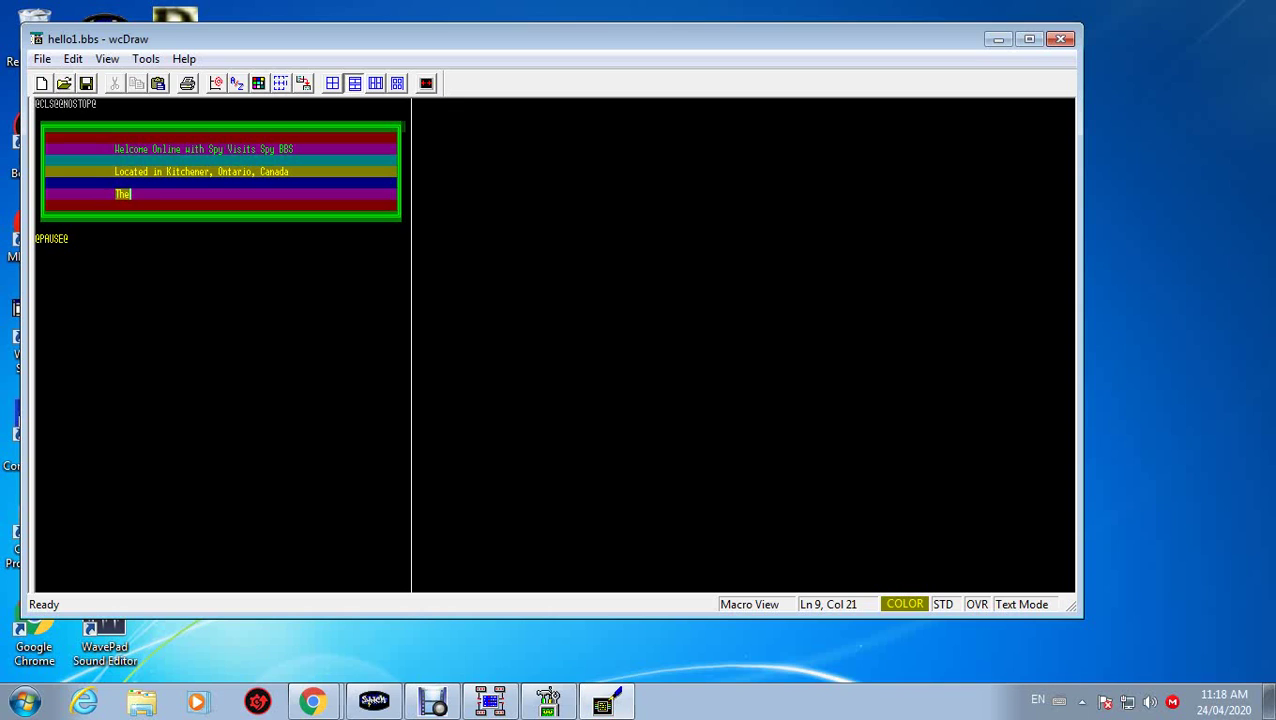
pyautogui.write(' support BBS')
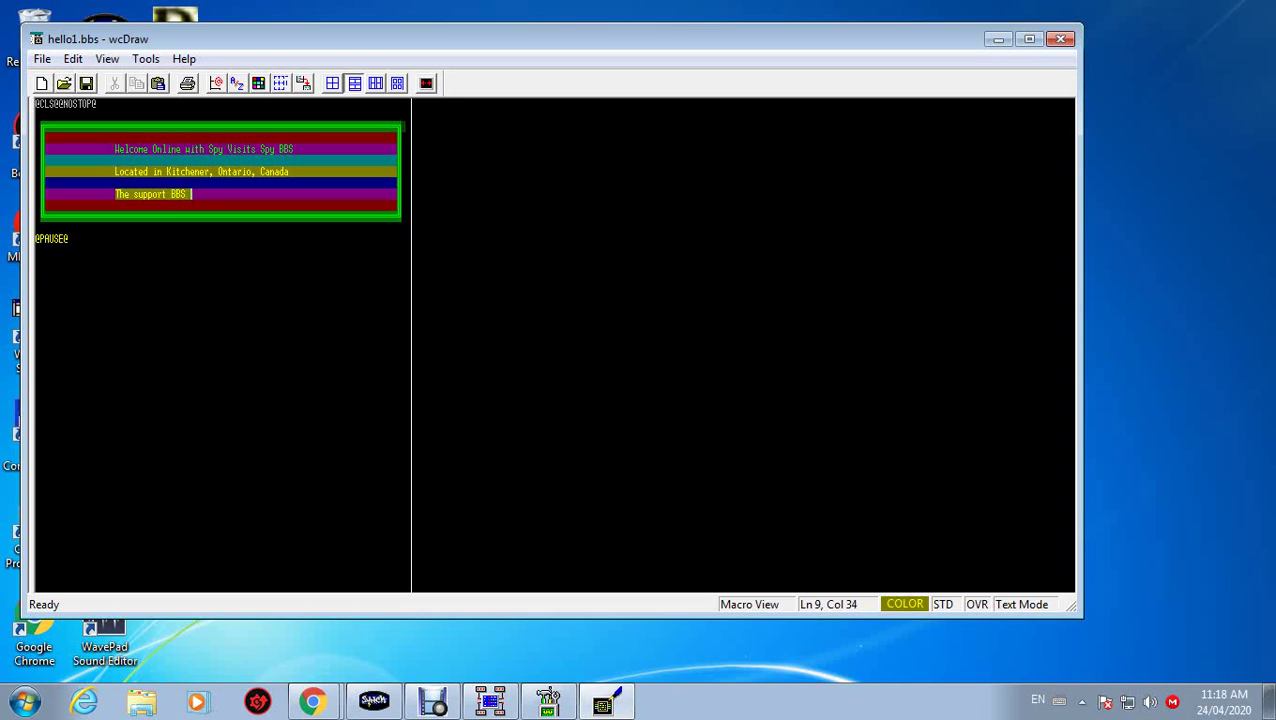
pyautogui.press('Left')
pyautogui.press('Left')
pyautogui.press('Left')
pyautogui.press('Left')
pyautogui.press('Left')
pyautogui.press('Left')
pyautogui.press('Left')
pyautogui.press('Left')
pyautogui.press('Left')
pyautogui.press('Left')
pyautogui.press('Left')
pyautogui.press('Left')
pyautogui.press('Left')
pyautogui.press('Left')
pyautogui.press('Left')
pyautogui.press('Left')
# - Set the colours to bright yellow text on a purple background
pyautogui.click(258, 83)
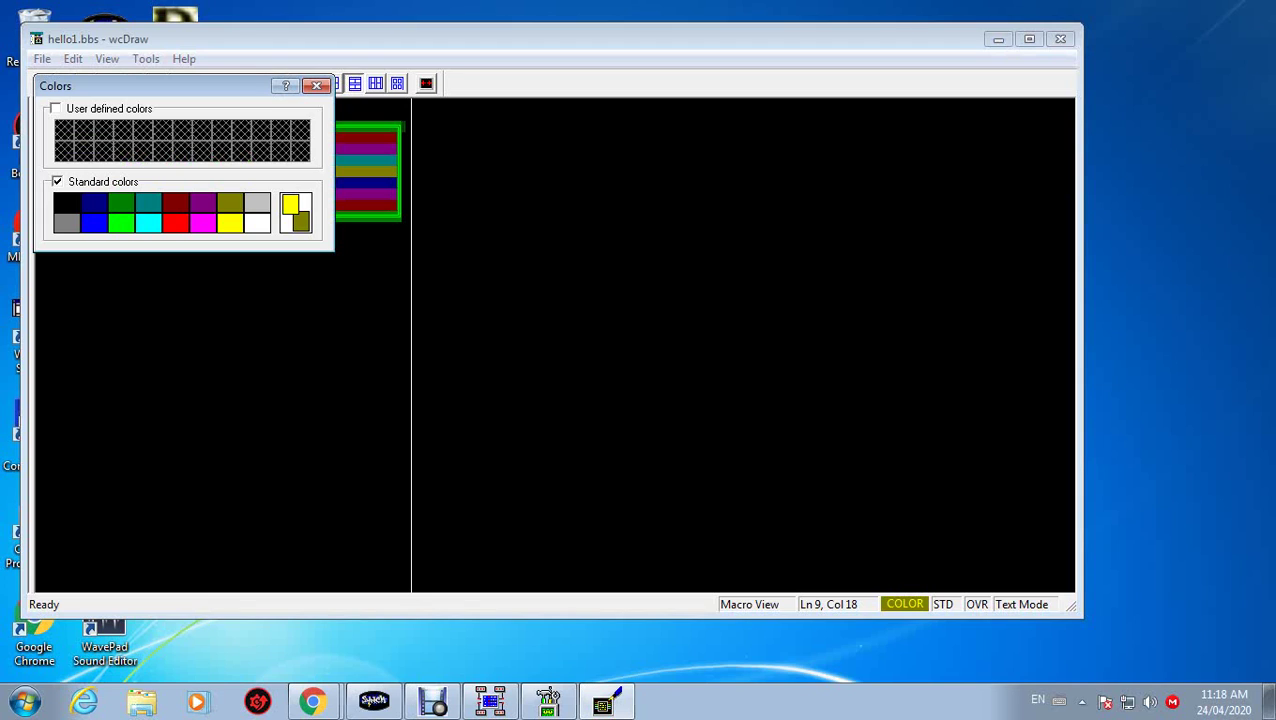
pyautogui.click(203, 222)
pyautogui.click(301, 221)
pyautogui.click(203, 212)
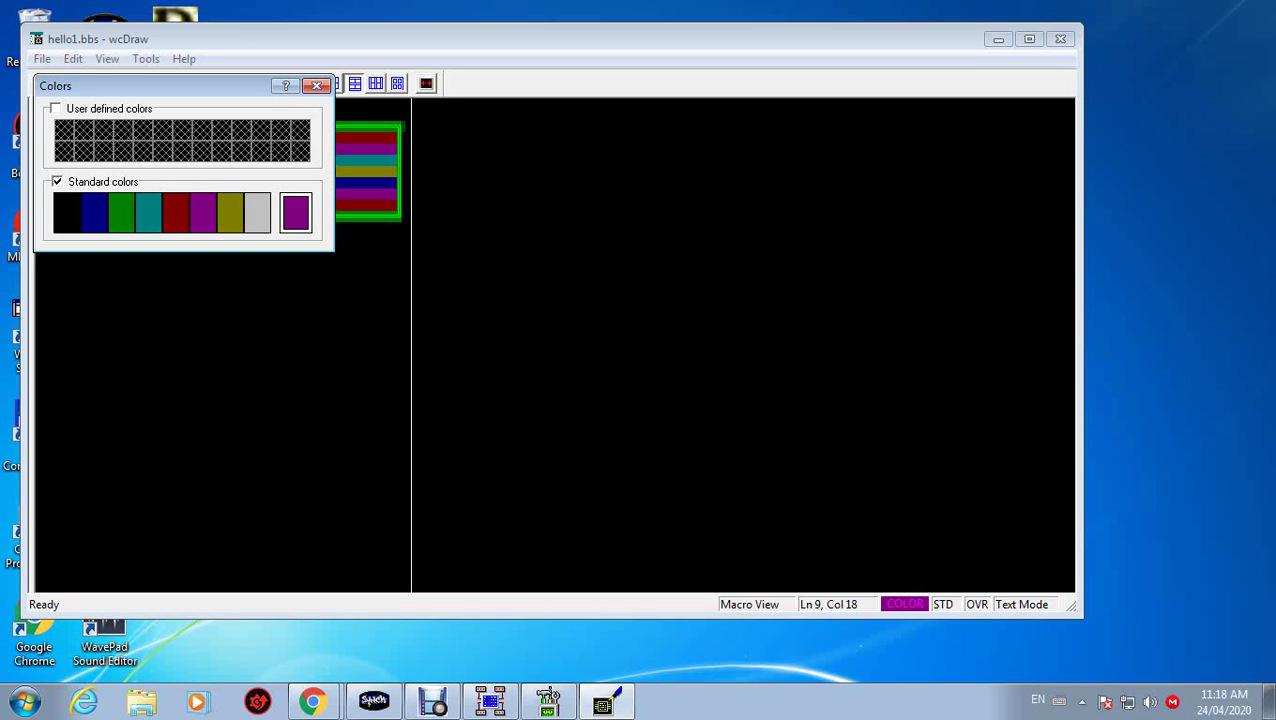
pyautogui.click(296, 212)
pyautogui.click(230, 222)
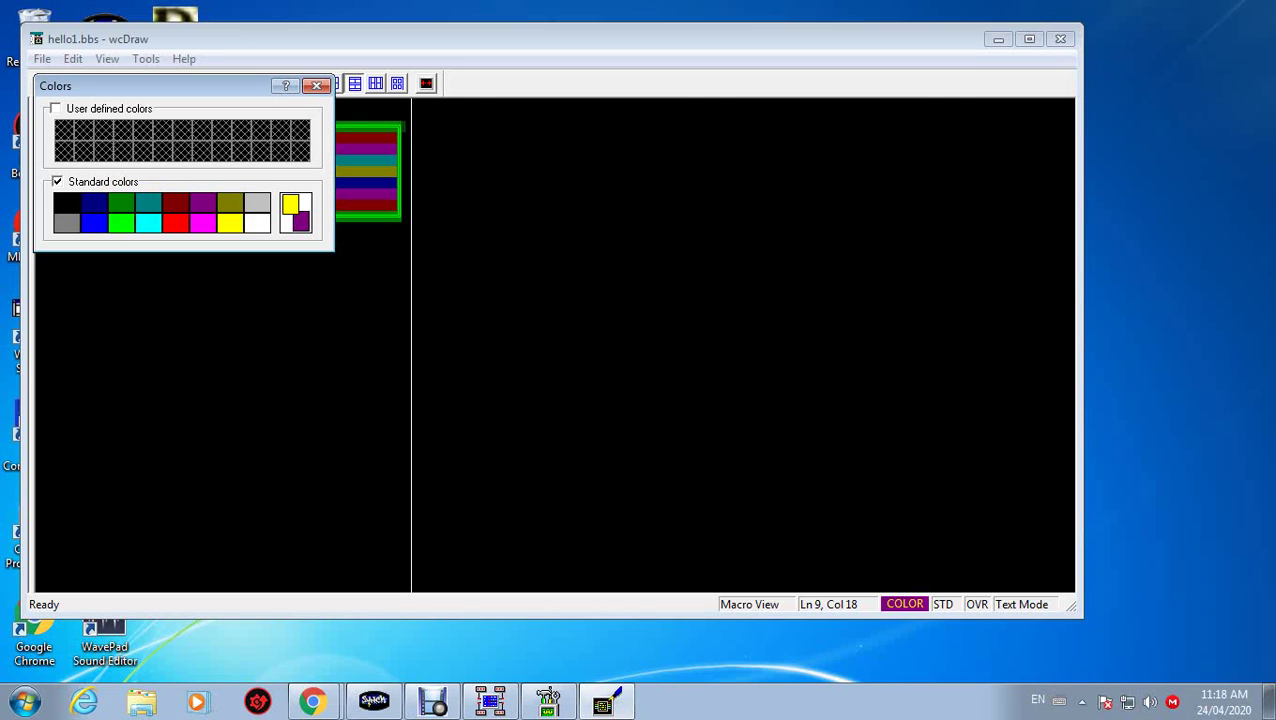
pyautogui.click(317, 85)
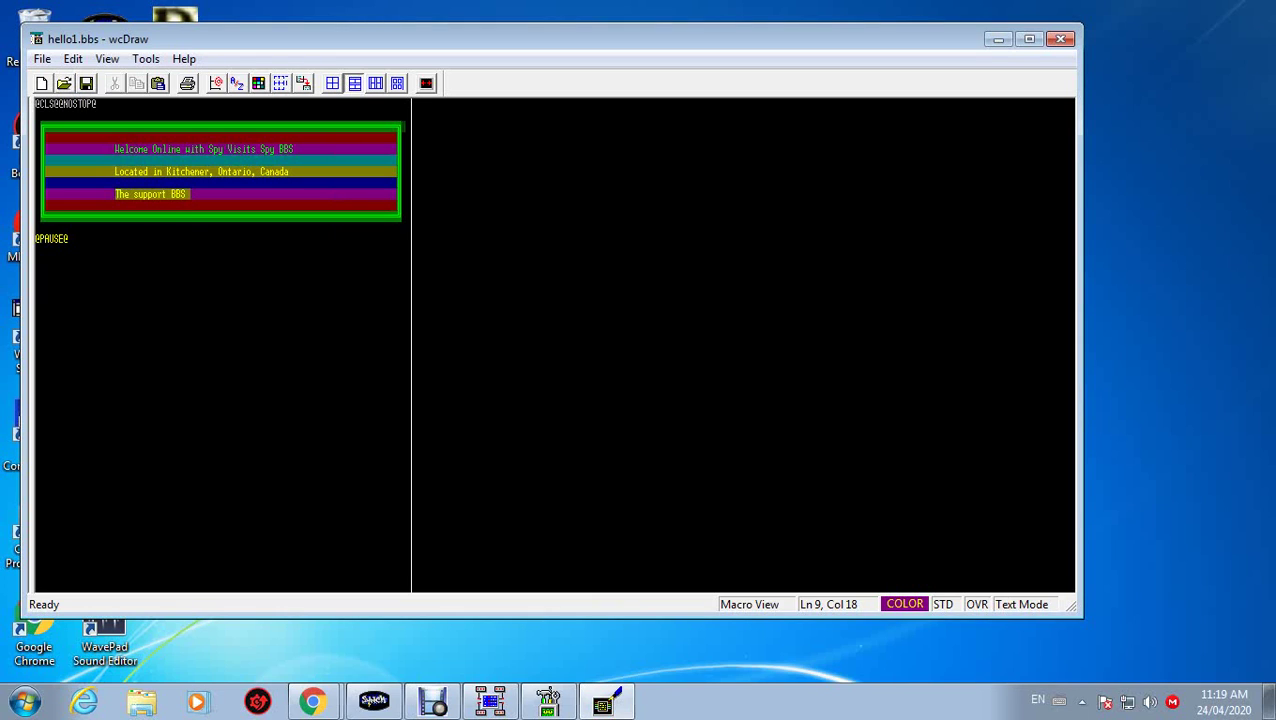
# - Write "A Support BBS for Atari and Commodore" over the existing text on line 9 from column 18
pyautogui.write('Asupport')
pyautogui.press('Left')
pyautogui.press('Left')
pyautogui.press('Left')
pyautogui.press('Left')
pyautogui.press('Left')
pyautogui.press('Left')
pyautogui.press('Left')
pyautogui.press('Left')
pyautogui.write('Support BBS f')
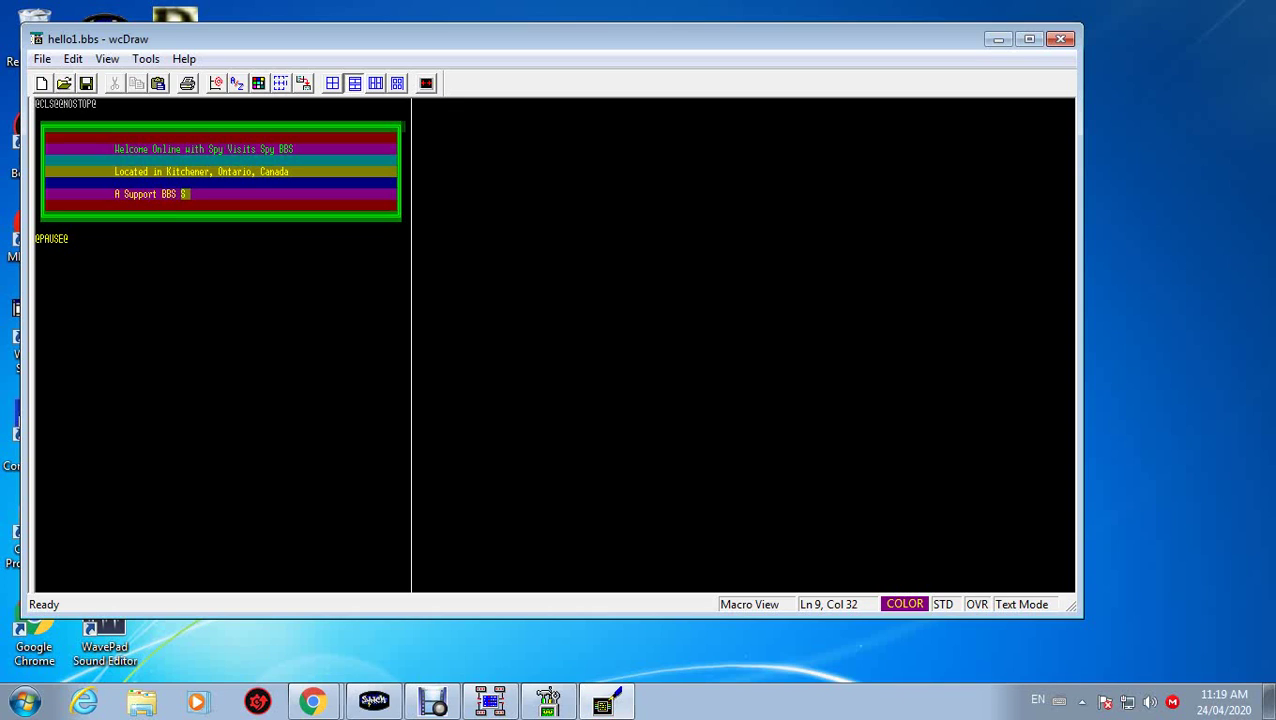
pyautogui.write('or Atari and Commodore')
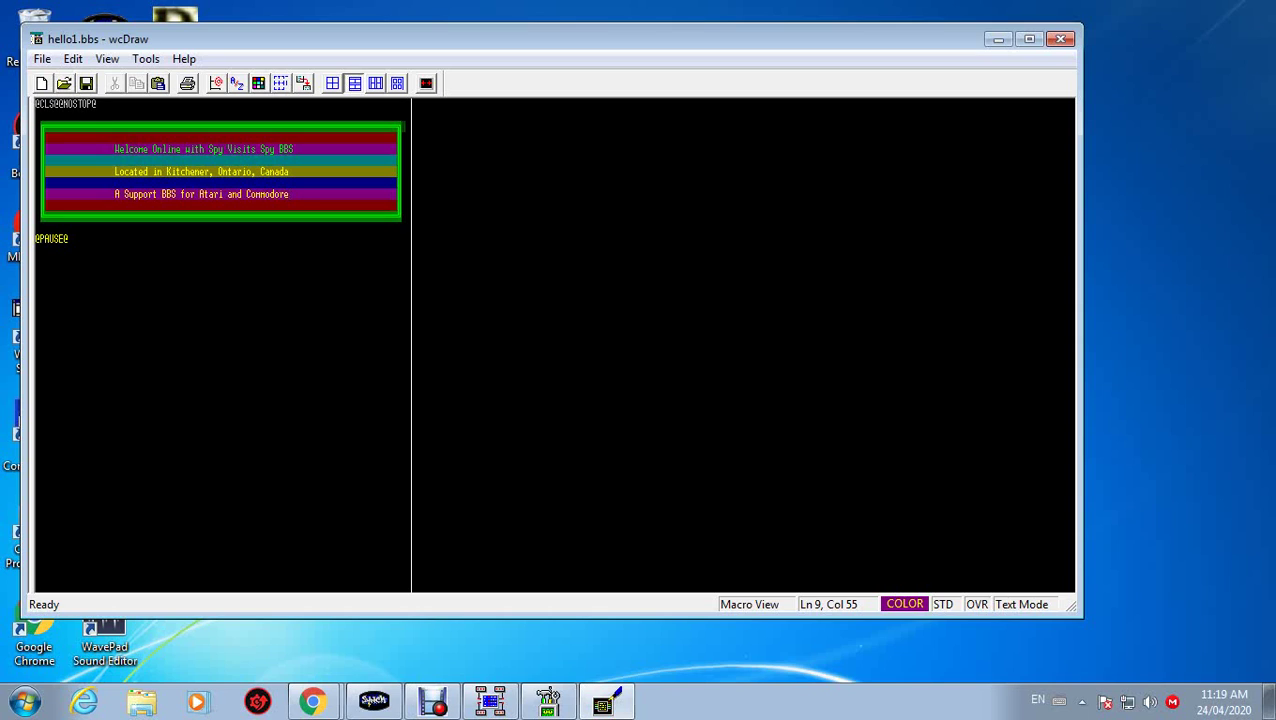
# - Place the cursor at line 4, column 3, and set the colours to bright yellow on a dark yellow background
pyautogui.click(46, 137)
pyautogui.click(258, 83)
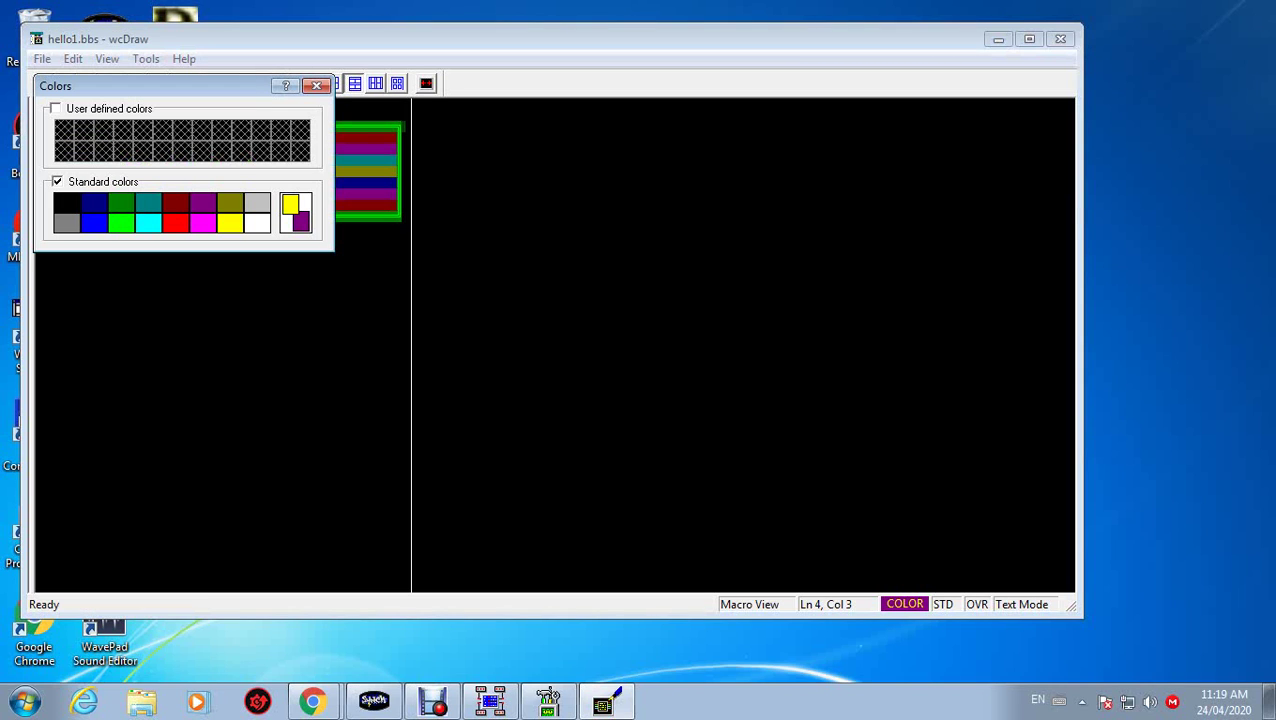
pyautogui.click(121, 222)
pyautogui.click(230, 222)
pyautogui.click(301, 221)
pyautogui.click(230, 212)
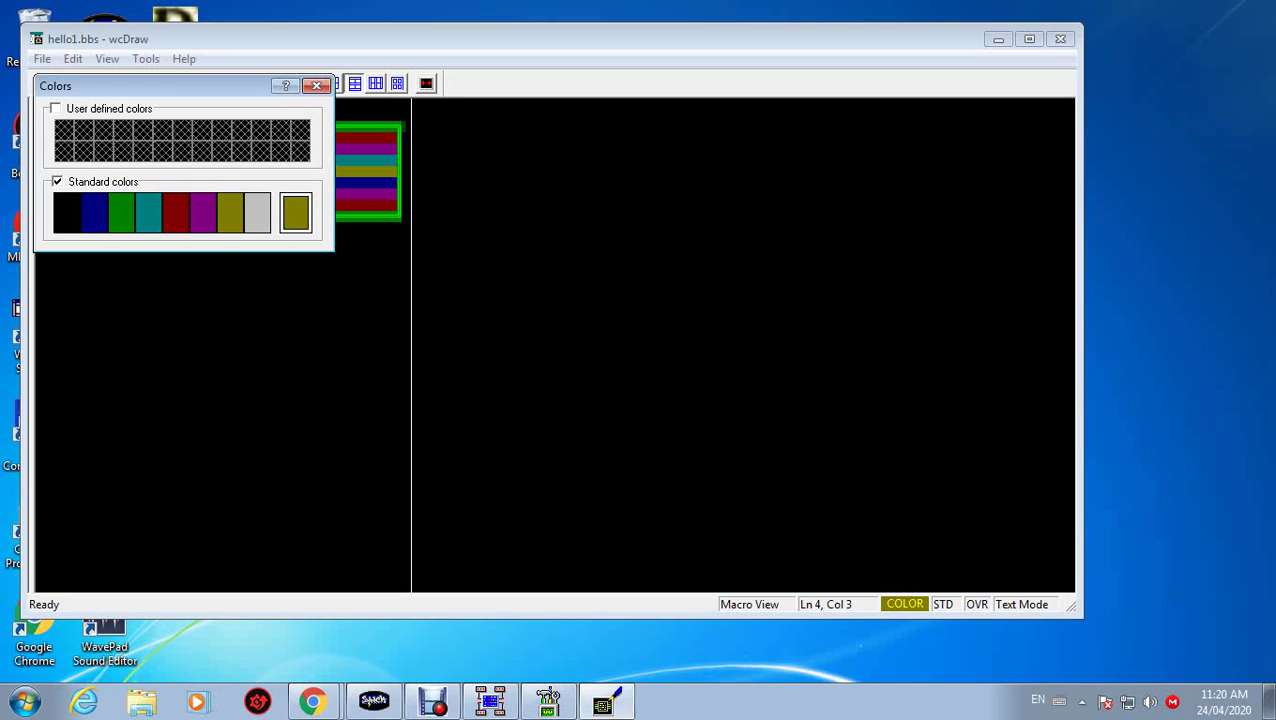
pyautogui.click(295, 212)
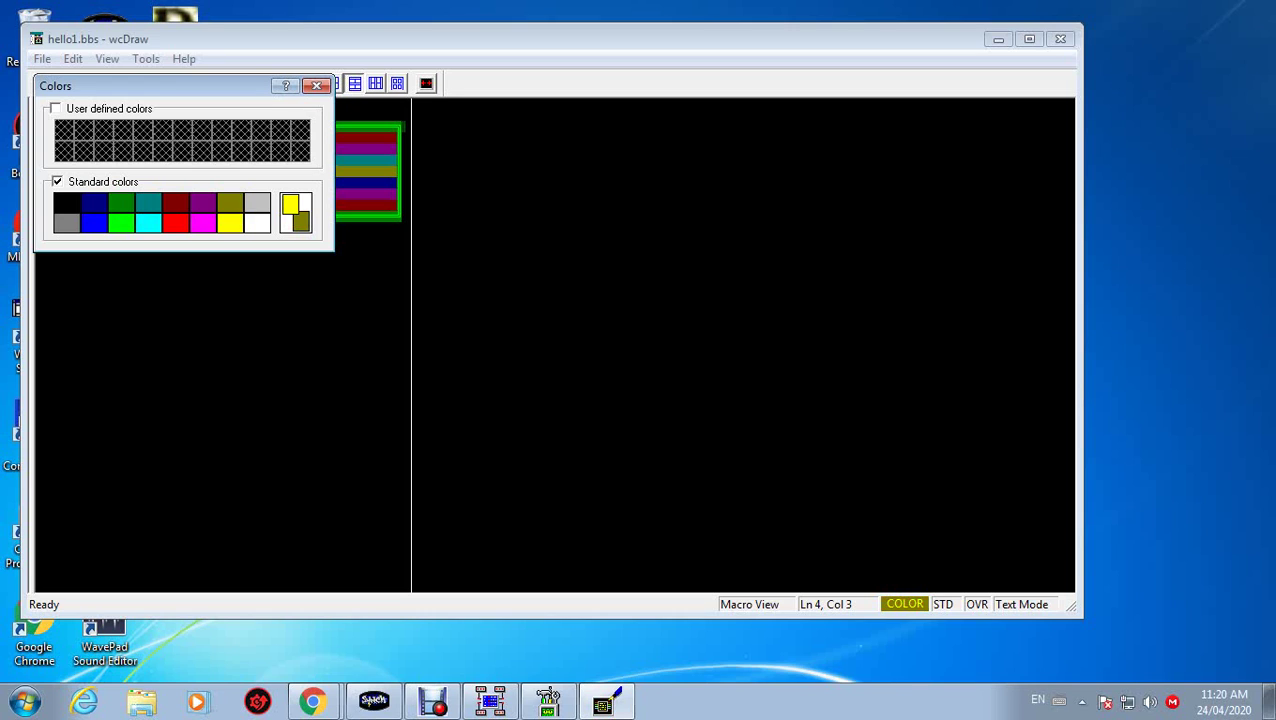
pyautogui.click(316, 85)
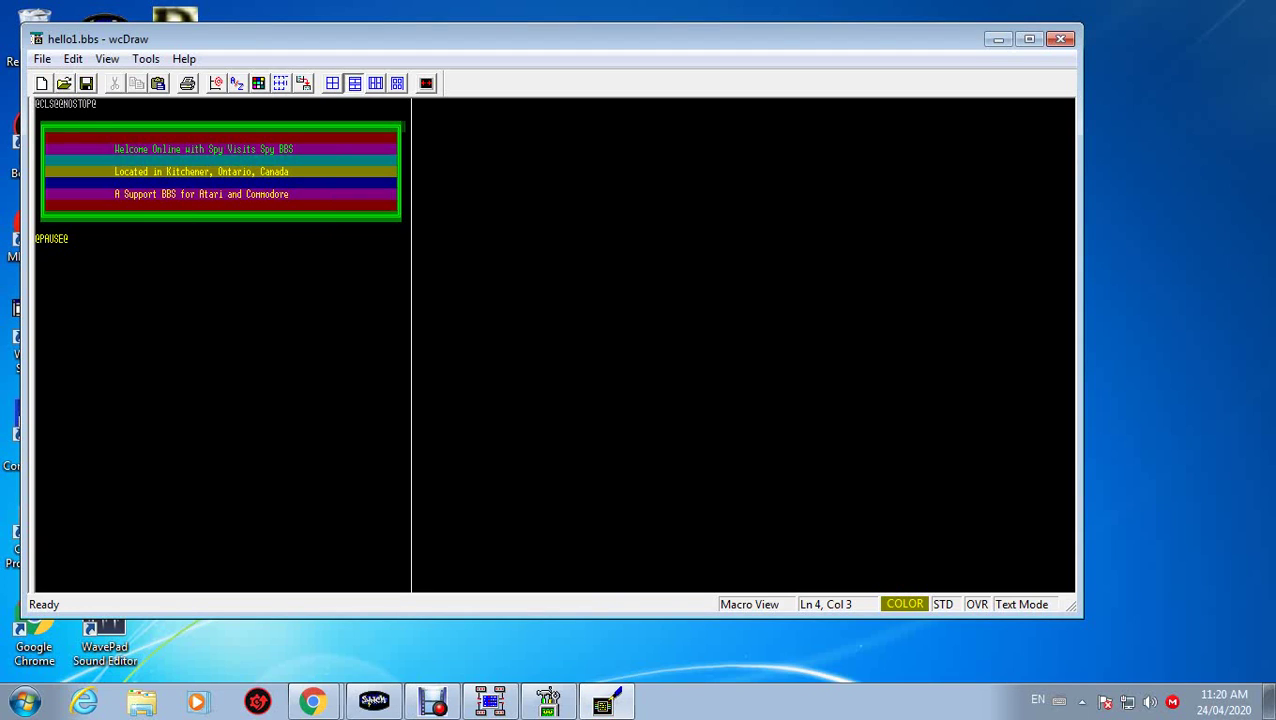
# - Draw the top edge of an inner double-line frame along line 4 from column 3 to a corner at column 77
pyautogui.write('@')
pyautogui.write('───────────────────────────────────────────────')
pyautogui.write('─────────────────────────')
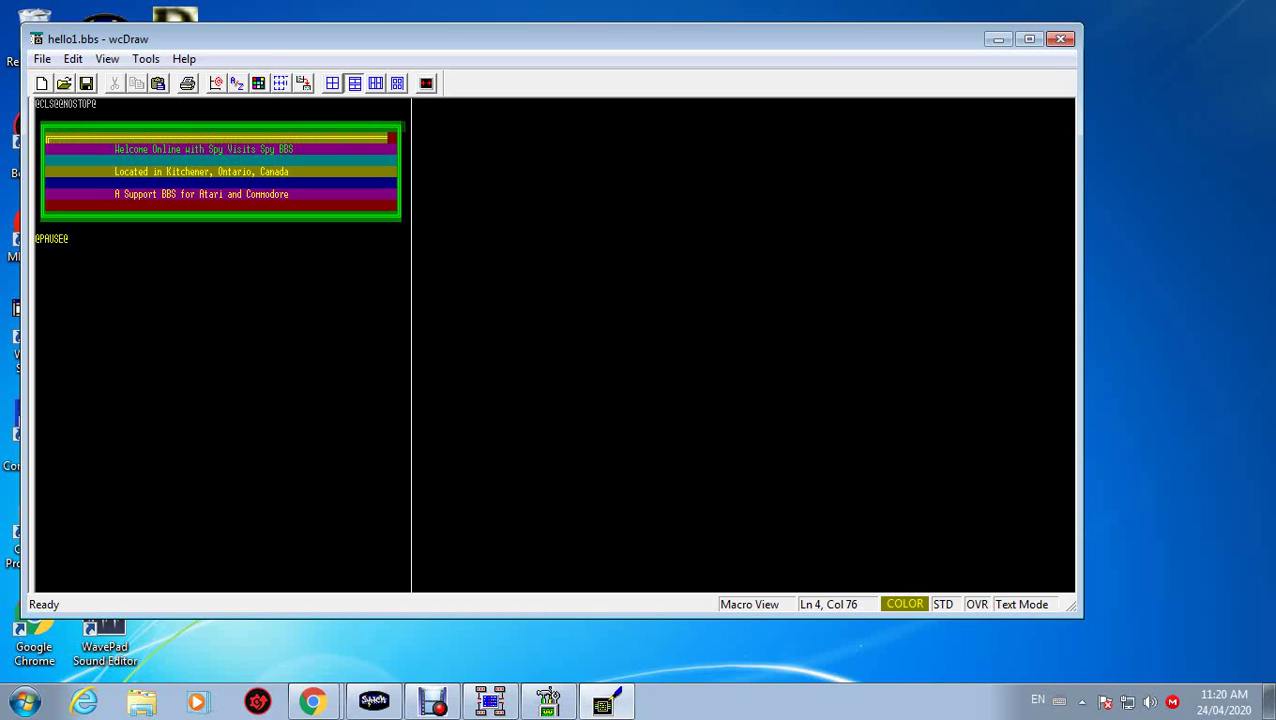
pyautogui.write('─')
pyautogui.press('BackSpace')
pyautogui.write('─┐')
# - Draw the inner frame's right edge as a double line at column 77 down lines 5 to 9
pyautogui.press('Down')
pyautogui.press('Left')
pyautogui.press('Right')
pyautogui.press('Down')
pyautogui.press('Left')
pyautogui.press('Right')
pyautogui.press('Down')
pyautogui.press('Left')
pyautogui.press('Right')
pyautogui.press('Down')
pyautogui.press('Left')
pyautogui.press('Right')
pyautogui.press('Left')
pyautogui.press('Down')
pyautogui.press('F6')
pyautogui.press('Down')
pyautogui.press('Left')
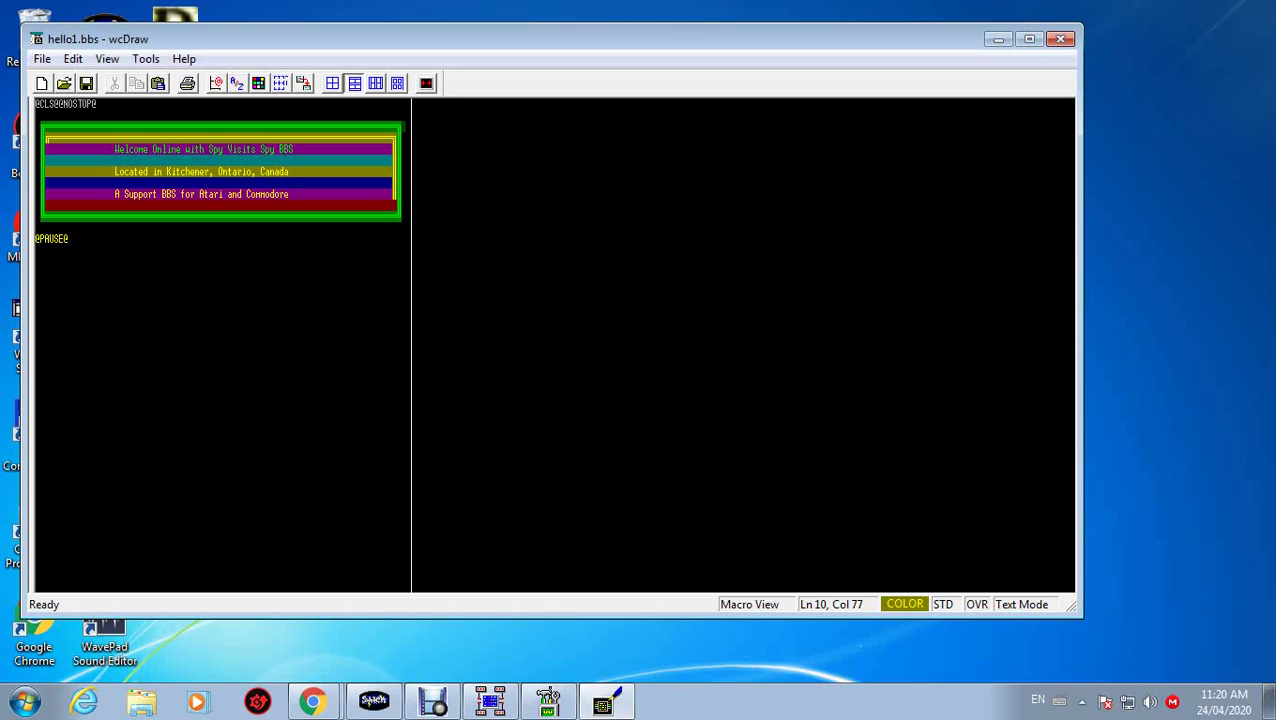
# - Draw the bottom edge of the inner double-line frame along line 10 from column 3 to a corner at column 77
pyautogui.press('Right')
pyautogui.press('Left')
pyautogui.press('Left')
pyautogui.press('Left')
pyautogui.press('Left')
pyautogui.press('Left')
pyautogui.press('Left')
pyautogui.press('Left')
pyautogui.press('Left')
pyautogui.press('Left')
pyautogui.press('Left')
pyautogui.press('Left')
pyautogui.press('Left')
pyautogui.press('Left')
pyautogui.press('Left')
pyautogui.press('Left')
pyautogui.press('Left')
pyautogui.press('Left')
pyautogui.press('Left')
pyautogui.press('Left')
pyautogui.press('Left')
pyautogui.press('Left')
pyautogui.press('Left')
pyautogui.press('Left')
pyautogui.press('Left')
pyautogui.press('Left')
pyautogui.press('Left')
pyautogui.press('Left')
pyautogui.press('Left')
pyautogui.press('Left')
pyautogui.press('Left')
pyautogui.press('Left')
pyautogui.press('Left')
pyautogui.press('Left')
pyautogui.press('Left')
pyautogui.press('Left')
pyautogui.press('Left')
pyautogui.press('Left')
pyautogui.press('Left')
pyautogui.press('Left')
pyautogui.press('Left')
pyautogui.press('Left')
pyautogui.press('F3')
pyautogui.write('─────────────────────────────────────────────────────────────────────────')
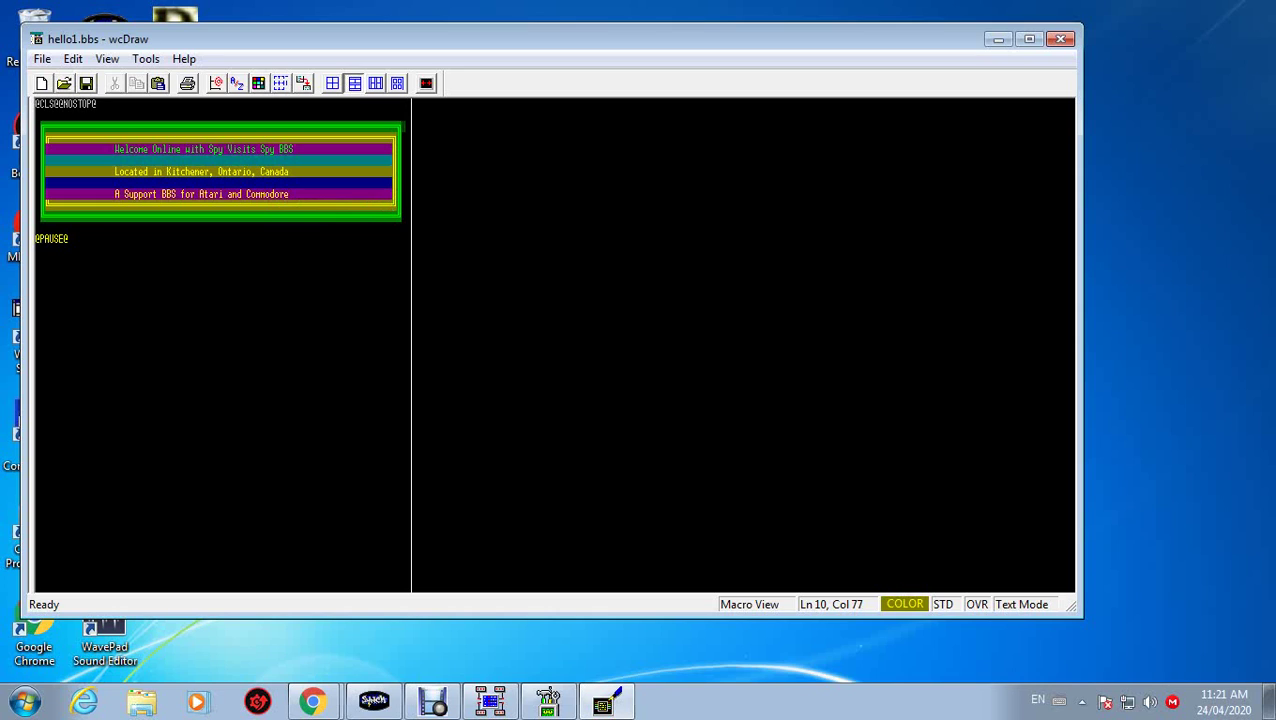
# - Draw the inner frame's left edge as a double line at column 3 on lines 9 up to 5
pyautogui.press('Left')
pyautogui.press('Left')
pyautogui.press('Left')
pyautogui.press('Left')
pyautogui.press('Left')
pyautogui.press('Left')
pyautogui.press('Left')
pyautogui.press('Left')
pyautogui.press('Left')
pyautogui.press('Left')
pyautogui.press('Left')
pyautogui.press('Left')
pyautogui.press('Left')
pyautogui.press('Left')
pyautogui.press('Left')
pyautogui.press('Left')
pyautogui.press('Left')
pyautogui.press('Left')
pyautogui.press('Left')
pyautogui.press('Left')
pyautogui.press('Left')
pyautogui.press('Left')
pyautogui.press('Left')
pyautogui.press('Left')
pyautogui.press('Left')
pyautogui.press('Left')
pyautogui.press('Left')
pyautogui.press('Left')
pyautogui.press('Left')
pyautogui.press('Left')
pyautogui.press('Left')
pyautogui.press('Left')
pyautogui.press('Left')
pyautogui.press('Left')
pyautogui.press('Left')
pyautogui.press('Left')
pyautogui.press('Left')
pyautogui.press('Left')
pyautogui.press('Left')
pyautogui.press('Left')
pyautogui.press('Left')
pyautogui.press('Up')
pyautogui.write('║')
pyautogui.press('Up')
pyautogui.press('Left')
pyautogui.write('║')
pyautogui.press('Up')
pyautogui.press('Left')
pyautogui.press('Right')
pyautogui.press('Right')
pyautogui.press('Left')
pyautogui.press('Left')
pyautogui.press('Left')
pyautogui.press('Left')
pyautogui.write('║')
pyautogui.click(46, 149)
pyautogui.write('║')
pyautogui.click(46, 160)
pyautogui.write('║')
# - Set the drawing colours to bright red on a dark red background for line 8
pyautogui.press('Down')
pyautogui.press('Down')
pyautogui.click(258, 83)
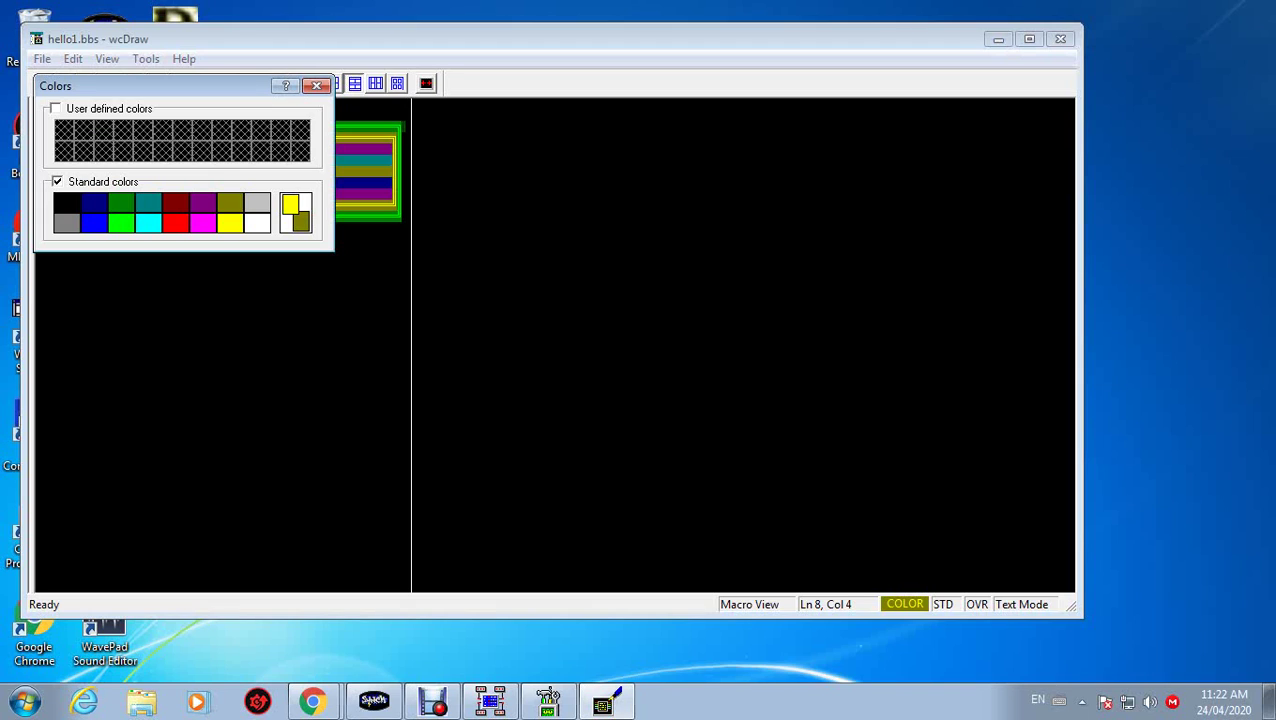
pyautogui.click(175, 222)
pyautogui.click(316, 85)
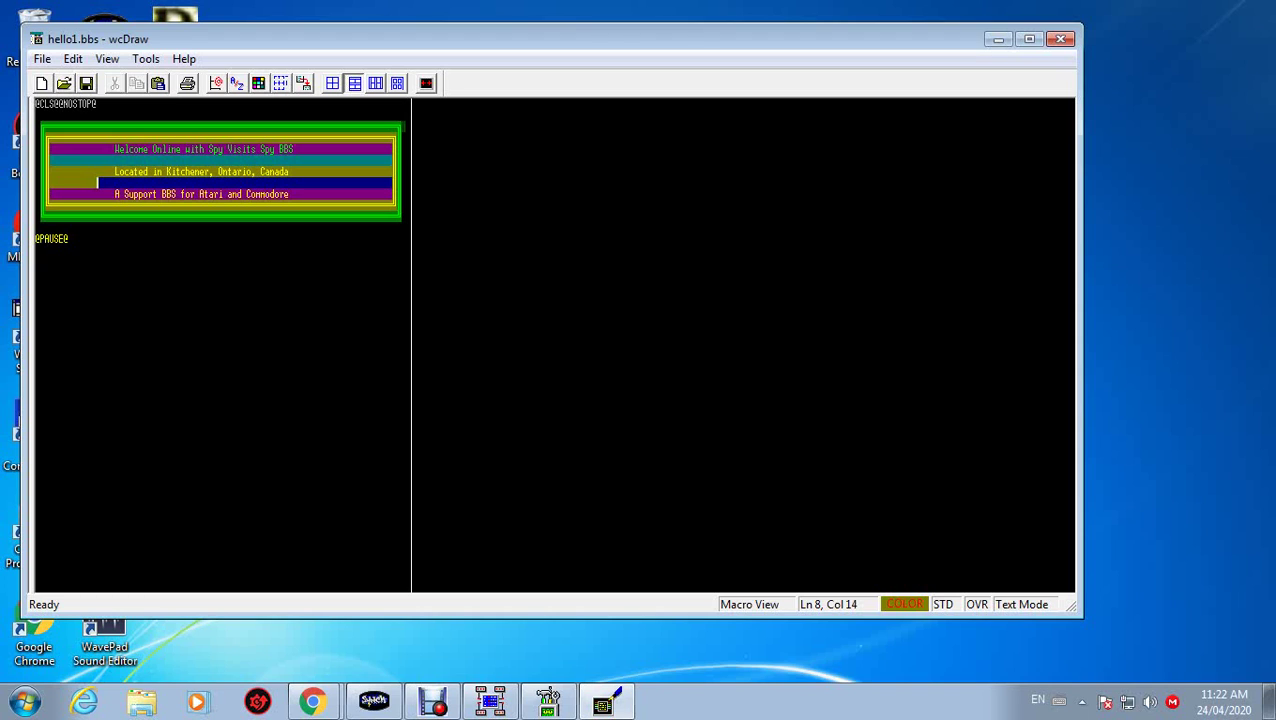
pyautogui.hotkey('alt', 'c')
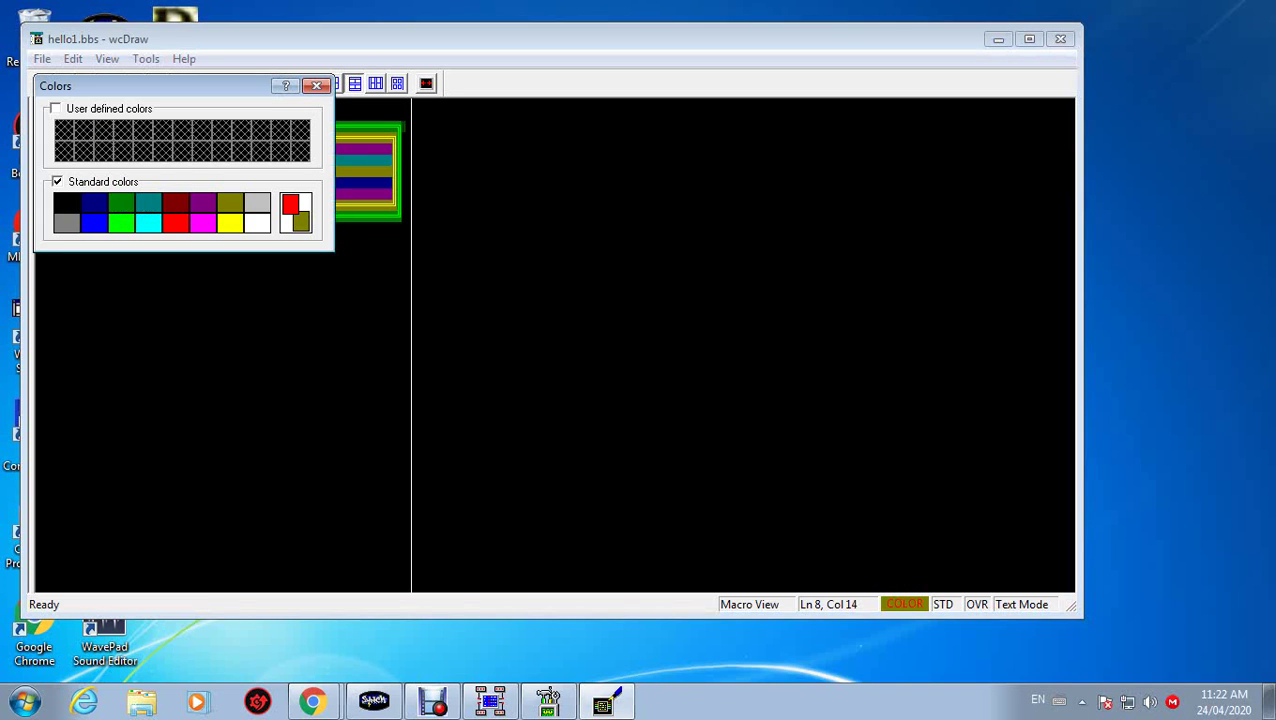
pyautogui.press('ctrl')
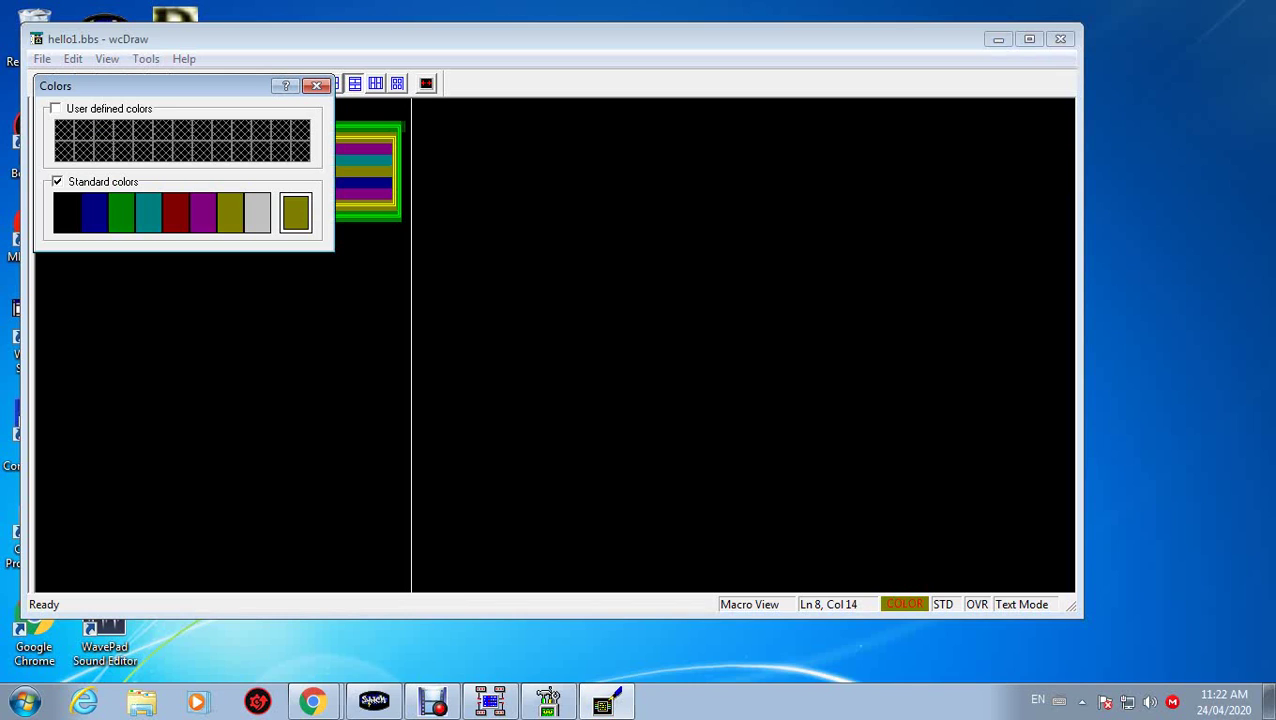
pyautogui.click(175, 212)
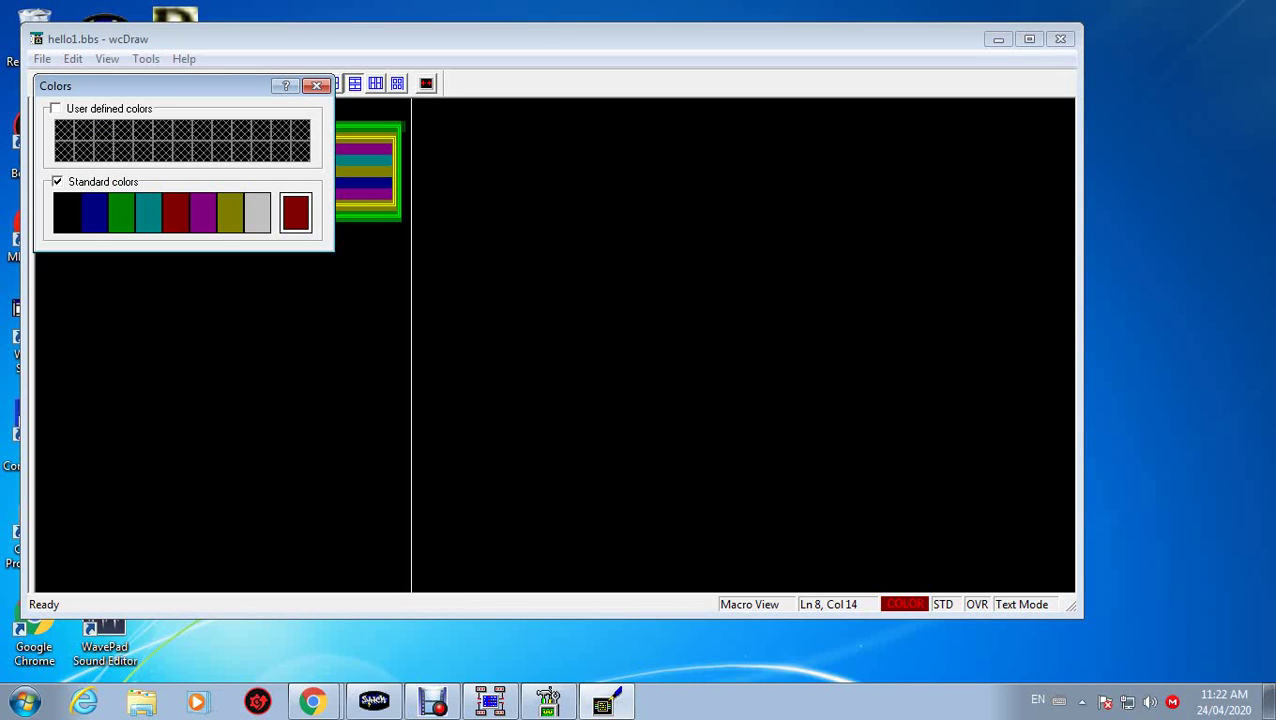
pyautogui.click(316, 85)
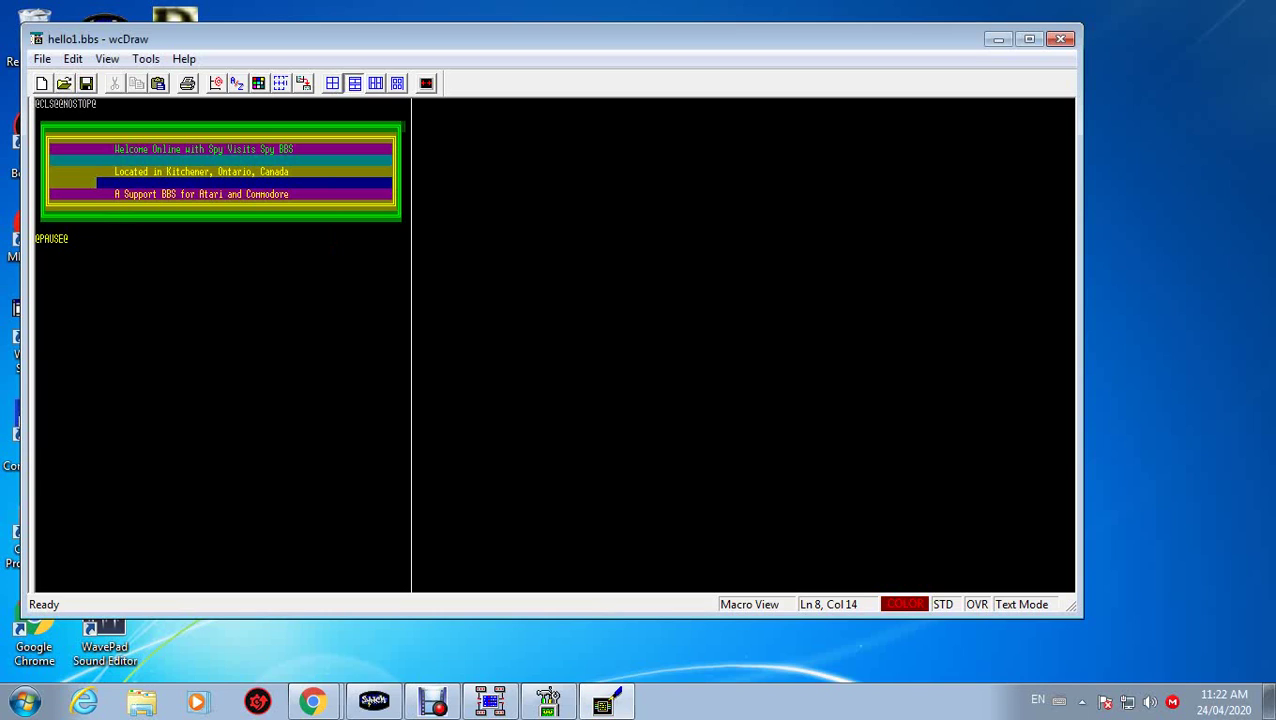
# - Fill line 8 inside the inner frame with dark red, from the left edge up to column 77
pyautogui.click(50, 171)
pyautogui.press('Left')
pyautogui.press('Left')
pyautogui.press('Left')
pyautogui.press('Down')
pyautogui.press('Down')
pyautogui.press('Right')
pyautogui.press('Right')
pyautogui.press('Left')
pyautogui.press('Left')
pyautogui.press('Left')
pyautogui.press('Left')
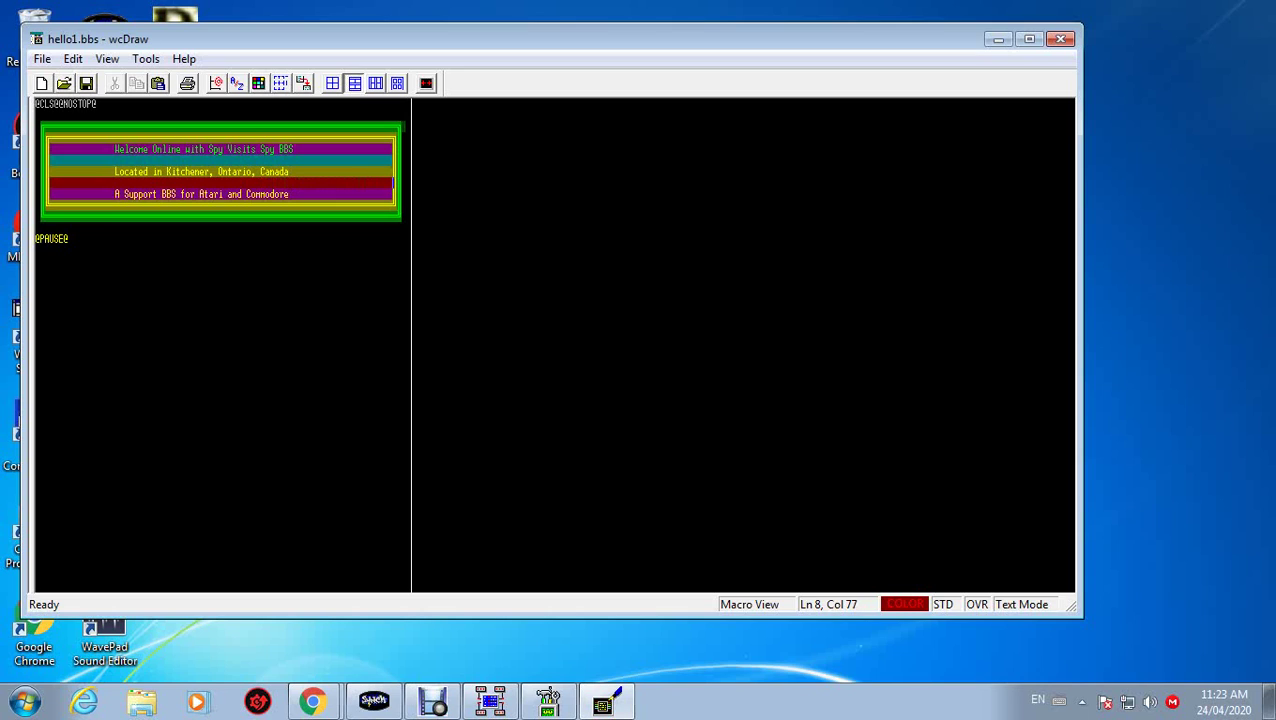
# - Fill line 6 inside the inner frame with dark red, from the left edge up to column 77
pyautogui.press('Up')
pyautogui.press('Up')
pyautogui.press('Left')
pyautogui.press('Left')
pyautogui.press('Left')
pyautogui.press('Left')
pyautogui.press('Left')
pyautogui.press('Left')
pyautogui.press('Left')
pyautogui.press('Left')
pyautogui.press('Left')
pyautogui.press('Left')
pyautogui.press('Left')
pyautogui.press('Left')
pyautogui.press('Left')
pyautogui.press('Left')
pyautogui.press('Left')
pyautogui.press('Left')
pyautogui.press('Left')
pyautogui.press('Left')
pyautogui.press('Left')
pyautogui.press('Left')
pyautogui.press('Left')
pyautogui.press('Left')
pyautogui.press('Left')
pyautogui.press('Left')
pyautogui.press('Left')
pyautogui.press('Left')
pyautogui.press('Left')
pyautogui.press('Left')
pyautogui.press('Left')
pyautogui.press('Left')
pyautogui.press('Left')
pyautogui.press('Left')
pyautogui.press('Left')
pyautogui.press('Left')
pyautogui.press('Left')
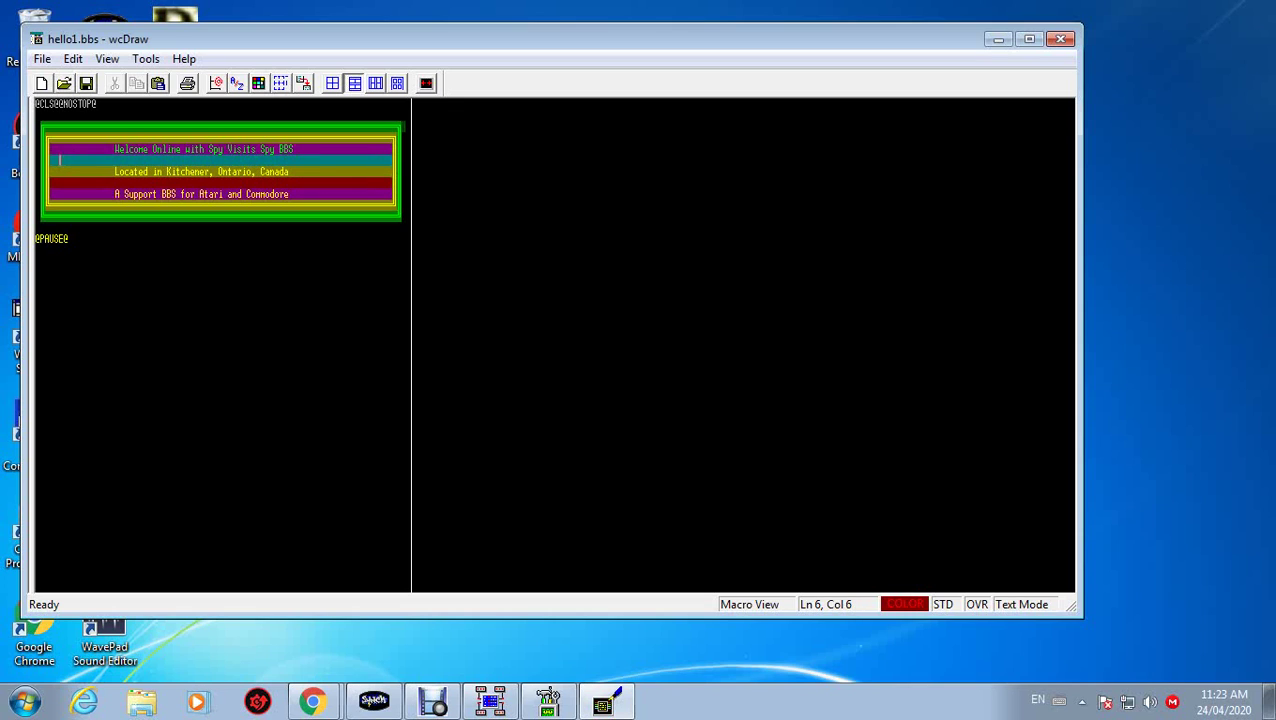
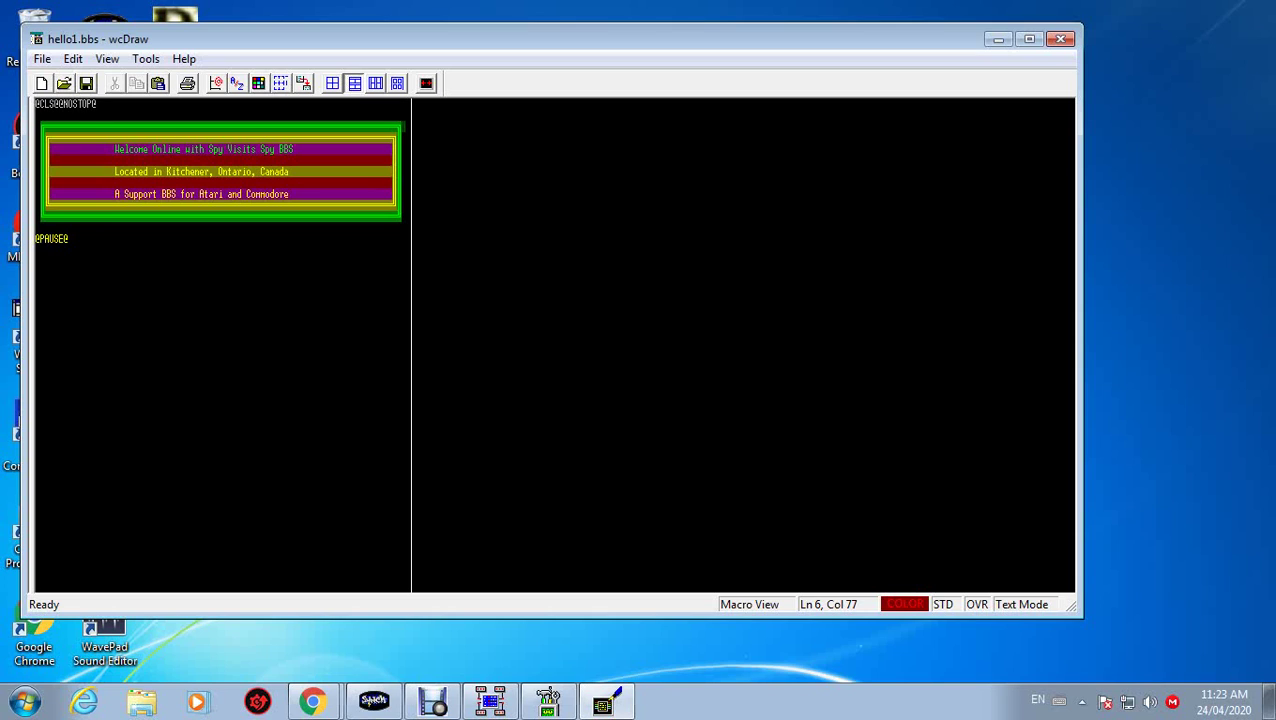
# - Save hello1.bbs and close the drawing editor and the Wildcat! configuration window
pyautogui.click(42, 58)
pyautogui.moveTo(73, 58)
pyautogui.press('Left')
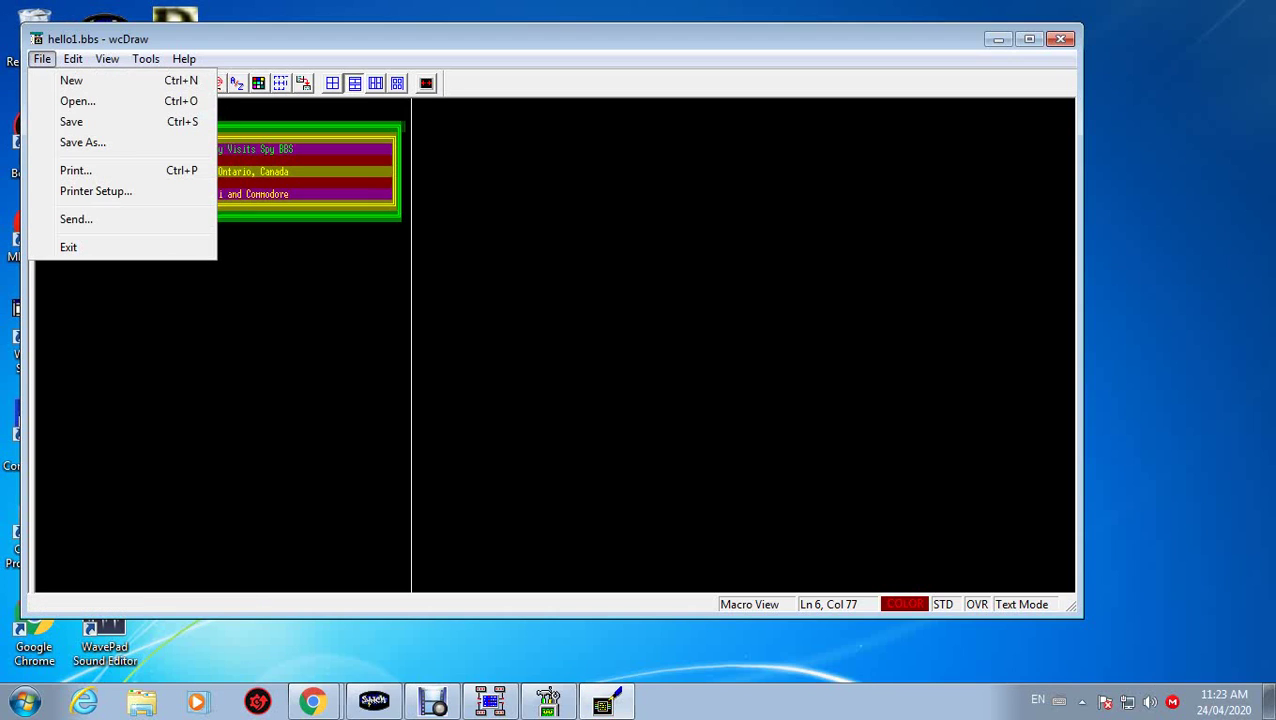
pyautogui.press('Down')
pyautogui.press('Down')
pyautogui.press('Return')
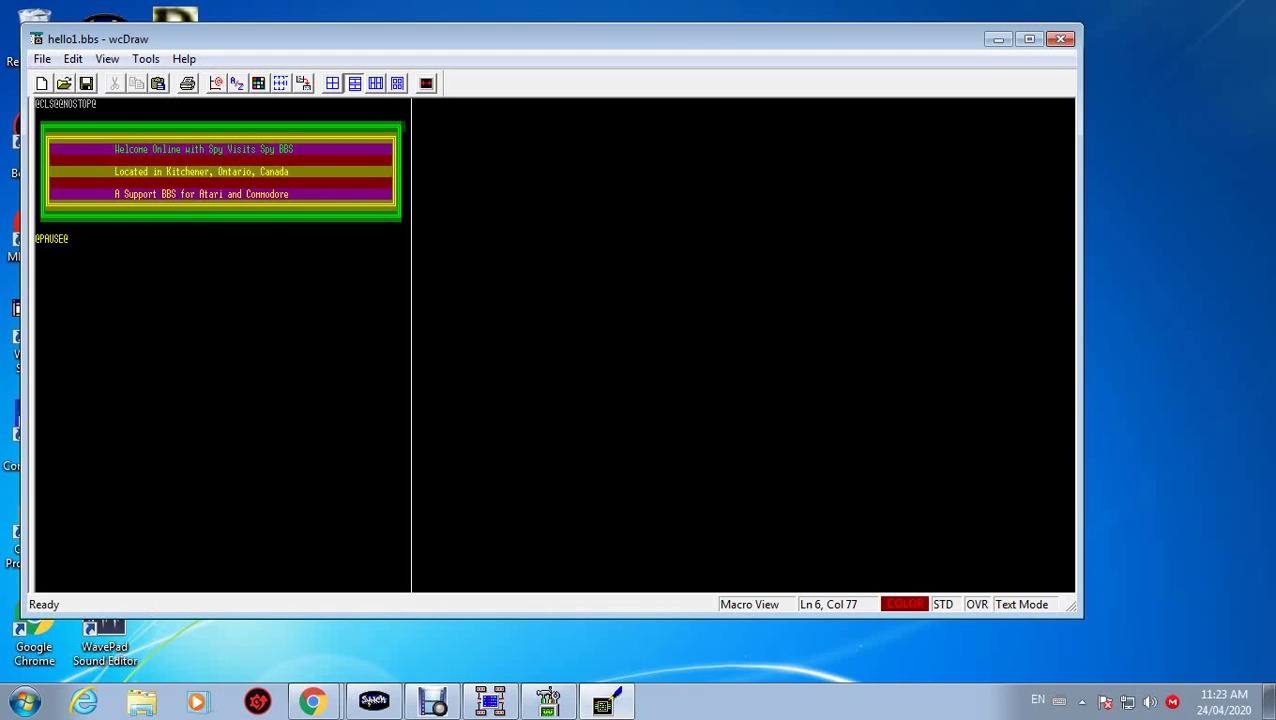
pyautogui.click(1061, 38)
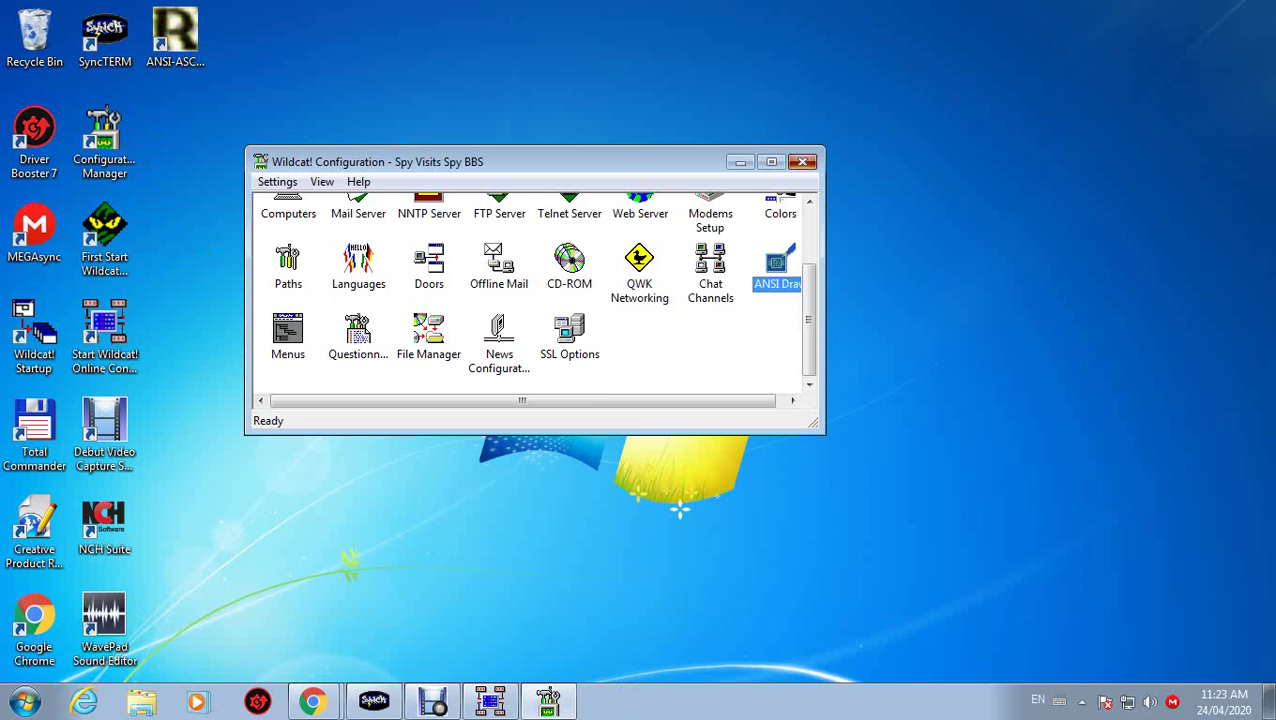
pyautogui.click(802, 161)
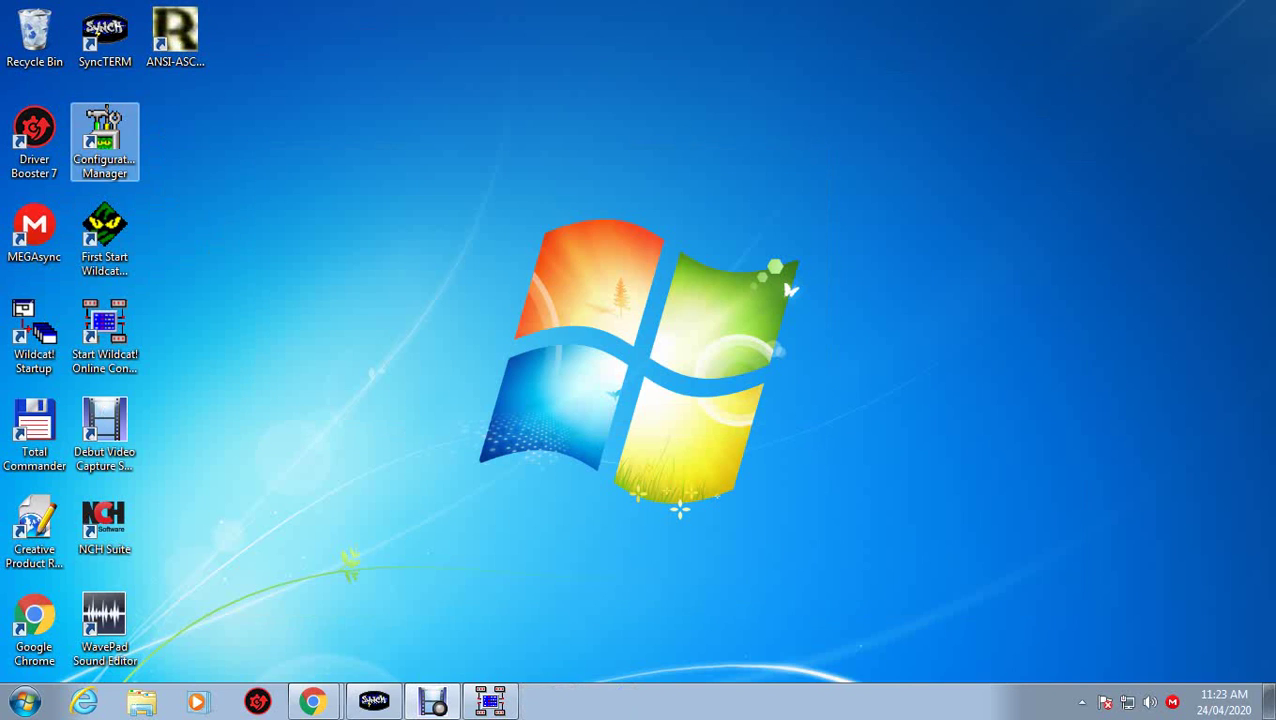
# - Start SyncTERM and connect to the Spy Visits Spy BBS entry in its directory
pyautogui.doubleClick(104, 37)
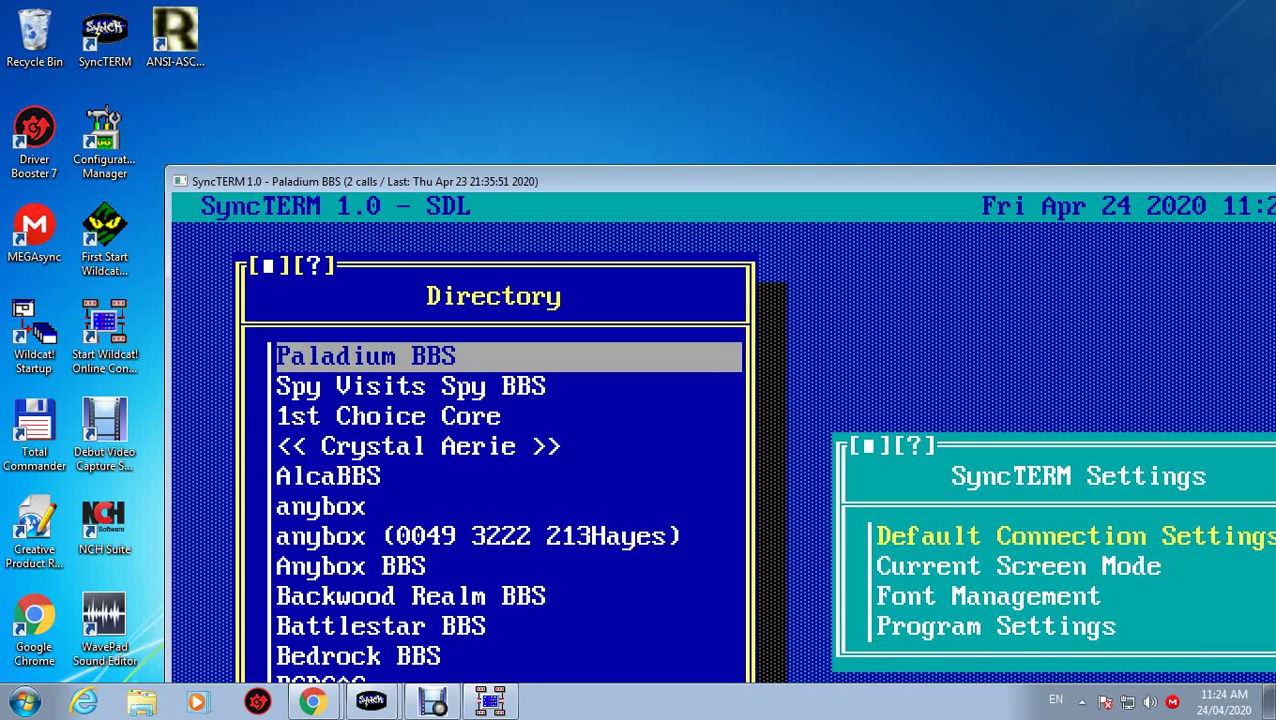
pyautogui.press('Down')
pyautogui.press('Return')
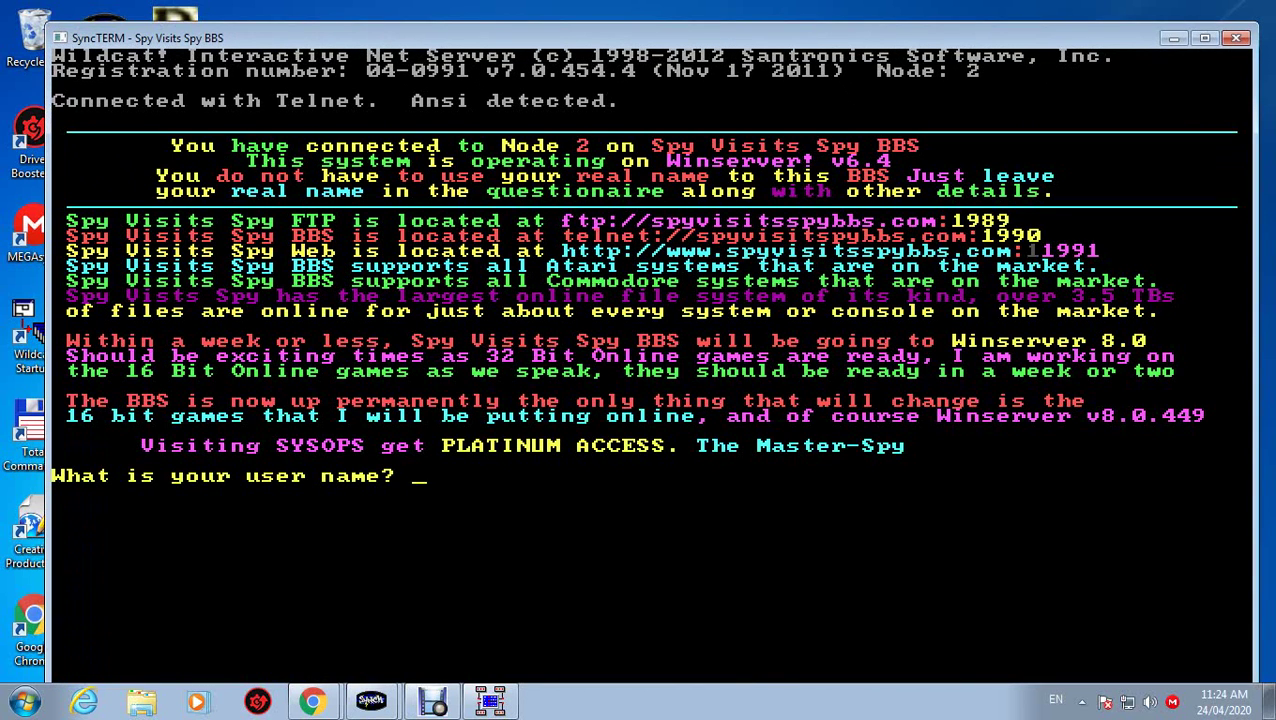
# - Log in to the BBS with the sysop's user number and account password to display the welcome screen
pyautogui.write('1')
pyautogui.press('Return')
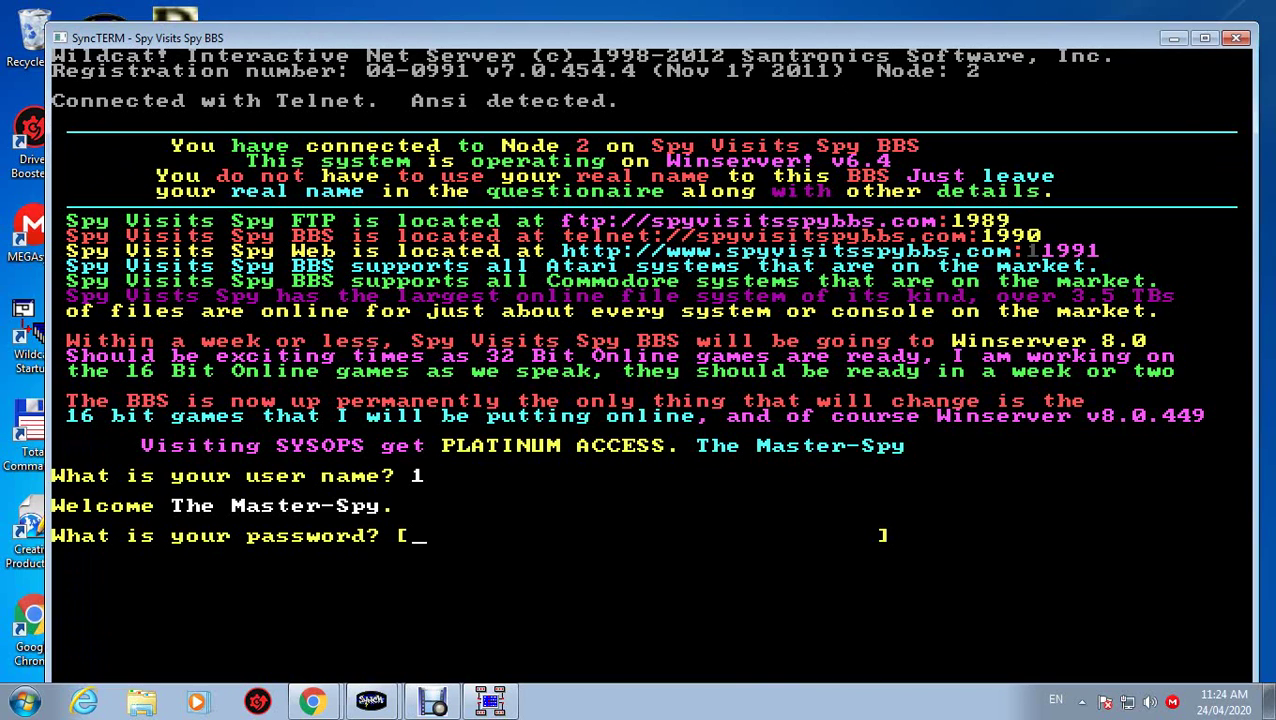
pyautogui.write('*****')
pyautogui.write('***')
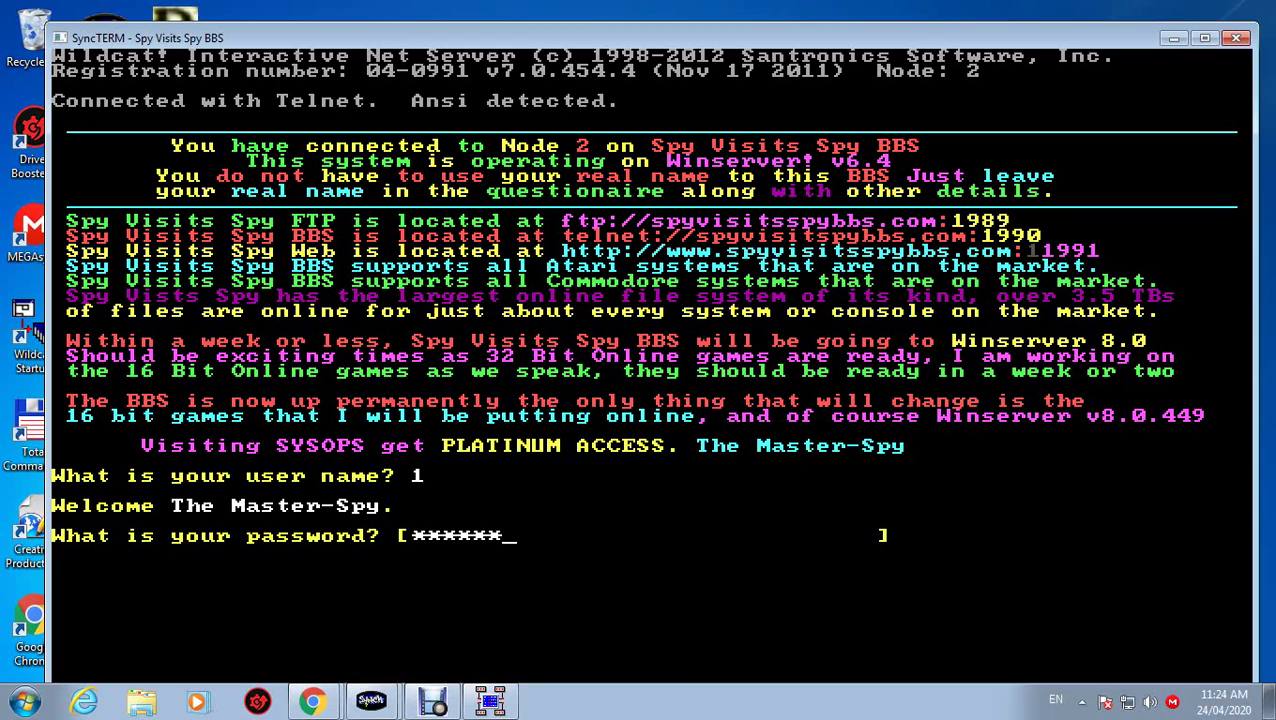
pyautogui.write('*****')
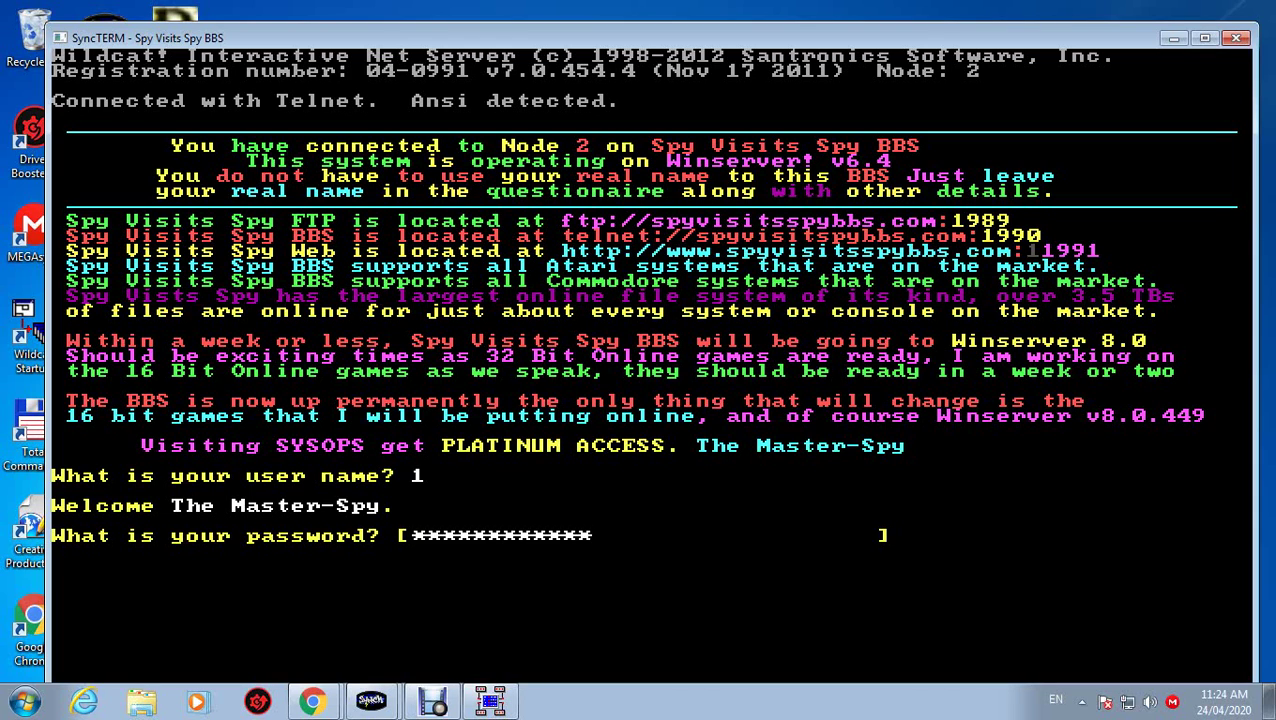
pyautogui.write('****')
pyautogui.press('Return')
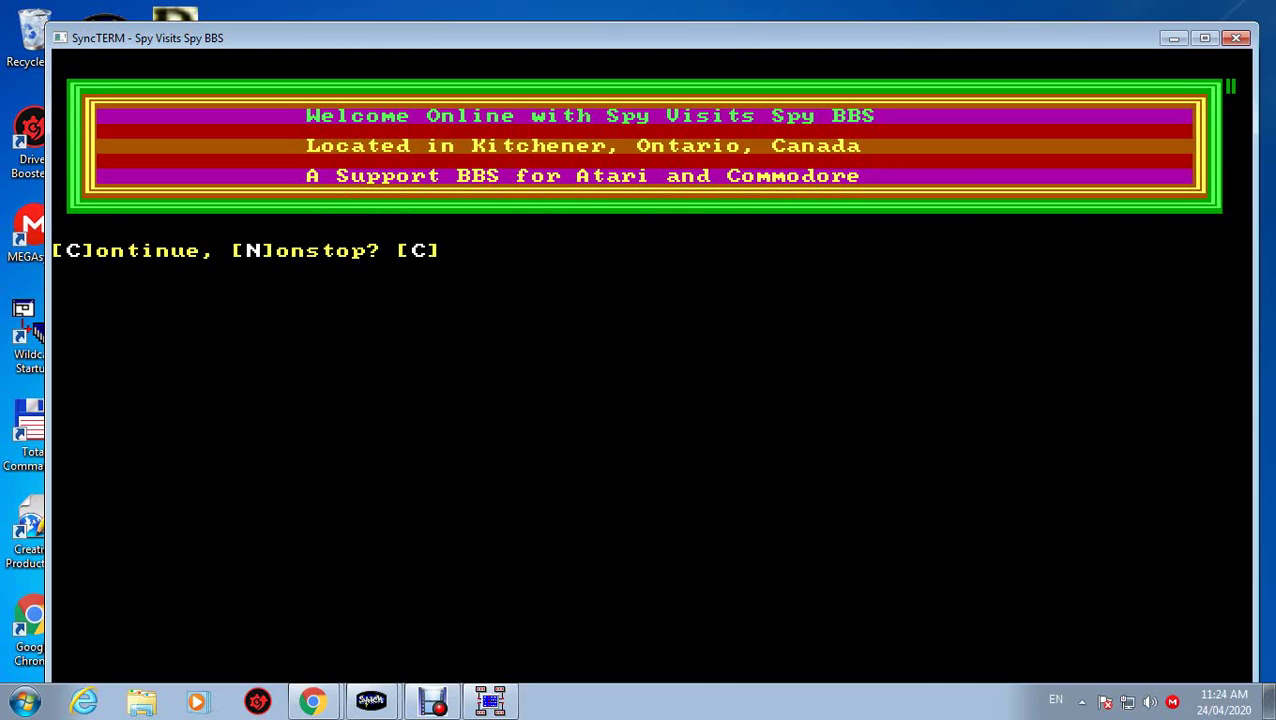
# - Continue past the welcome screen and mail check to the main menu, log off the BBS and dismiss the disconnection notice
pyautogui.press('Return')
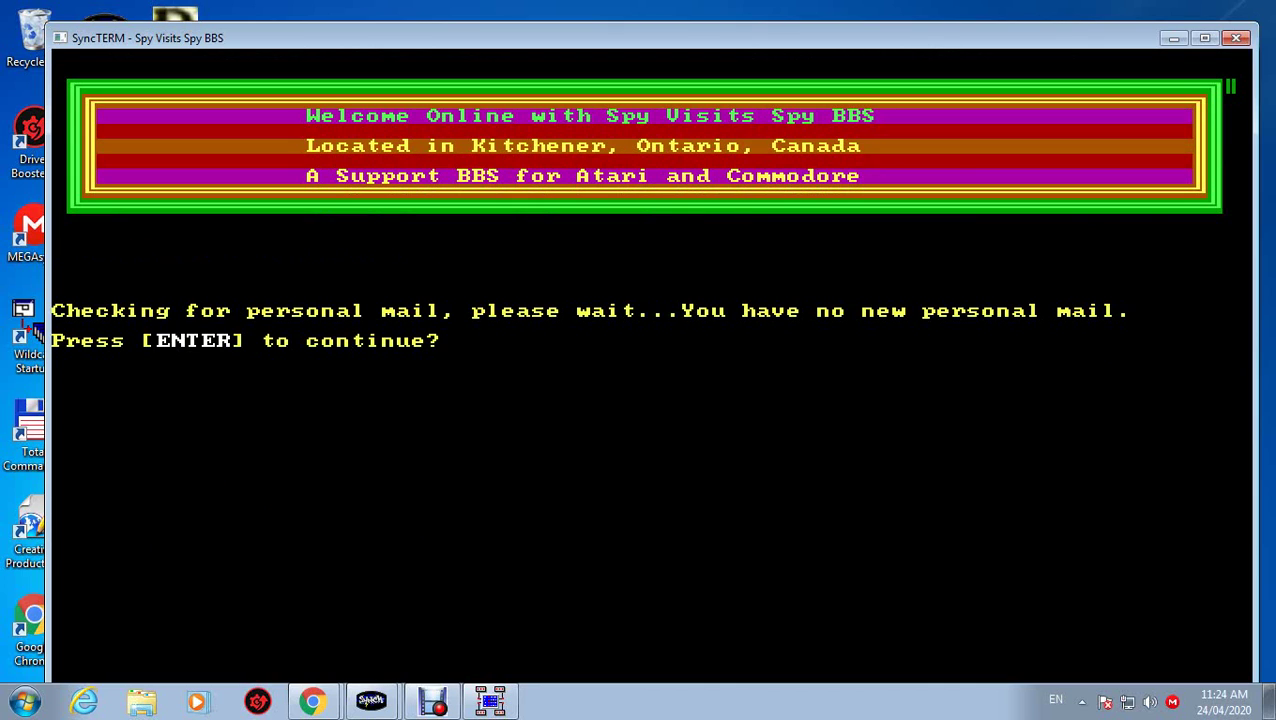
pyautogui.press('Return')
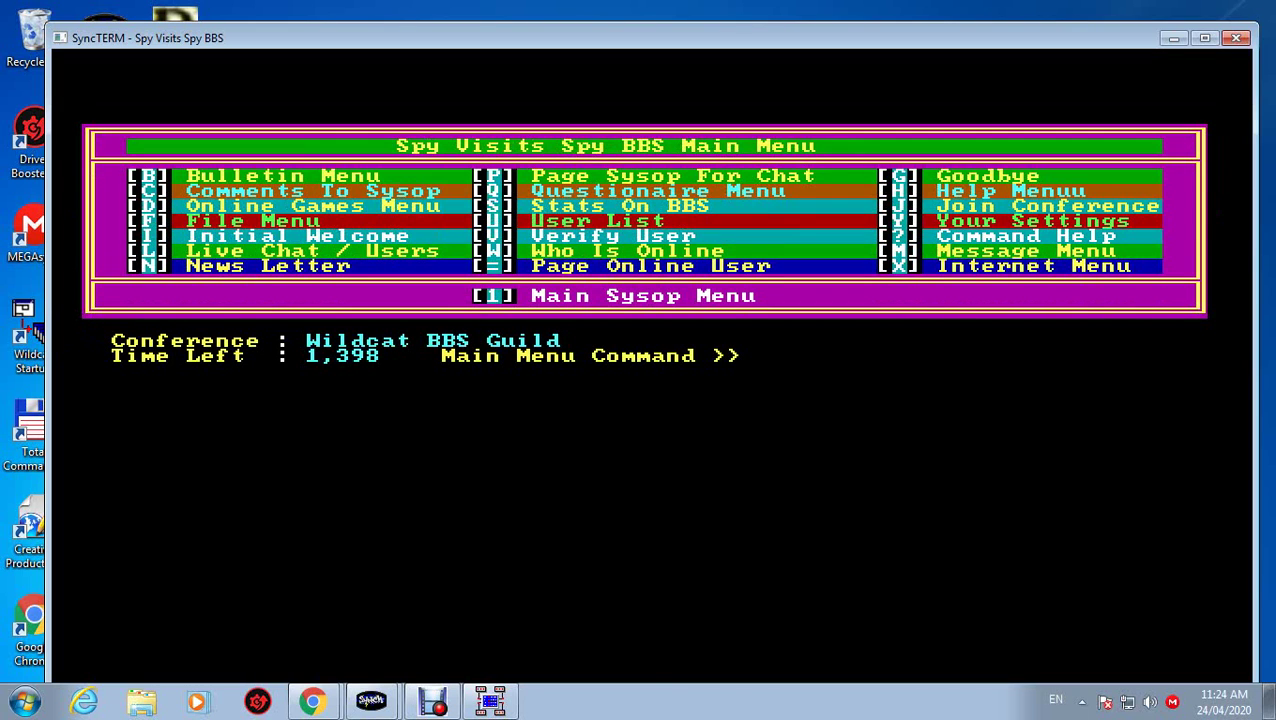
pyautogui.write('g')
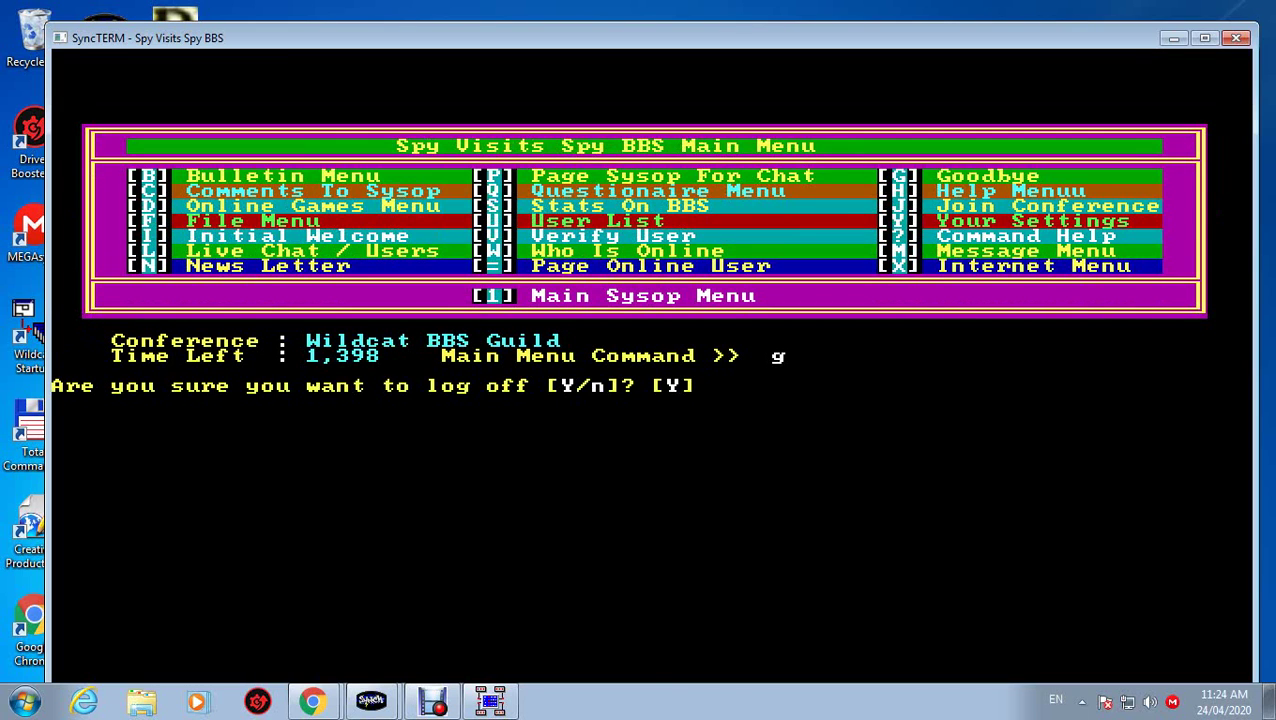
pyautogui.press('Return')
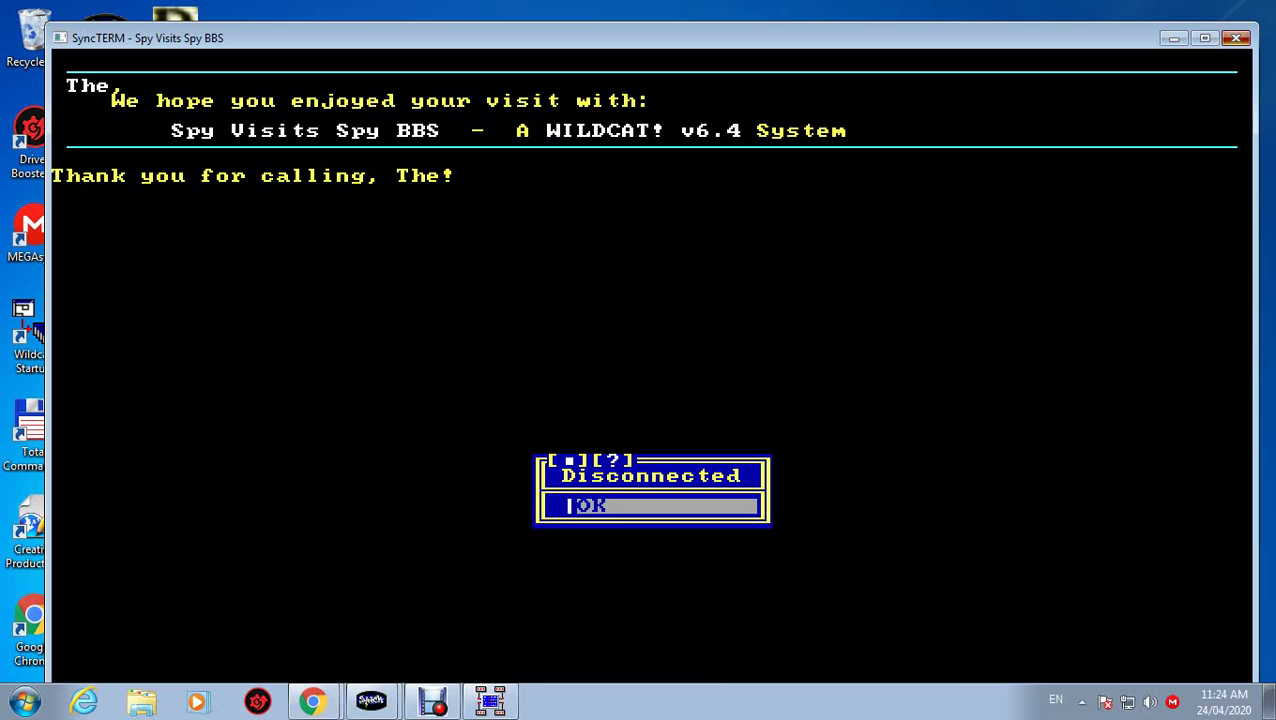
pyautogui.press('Return')
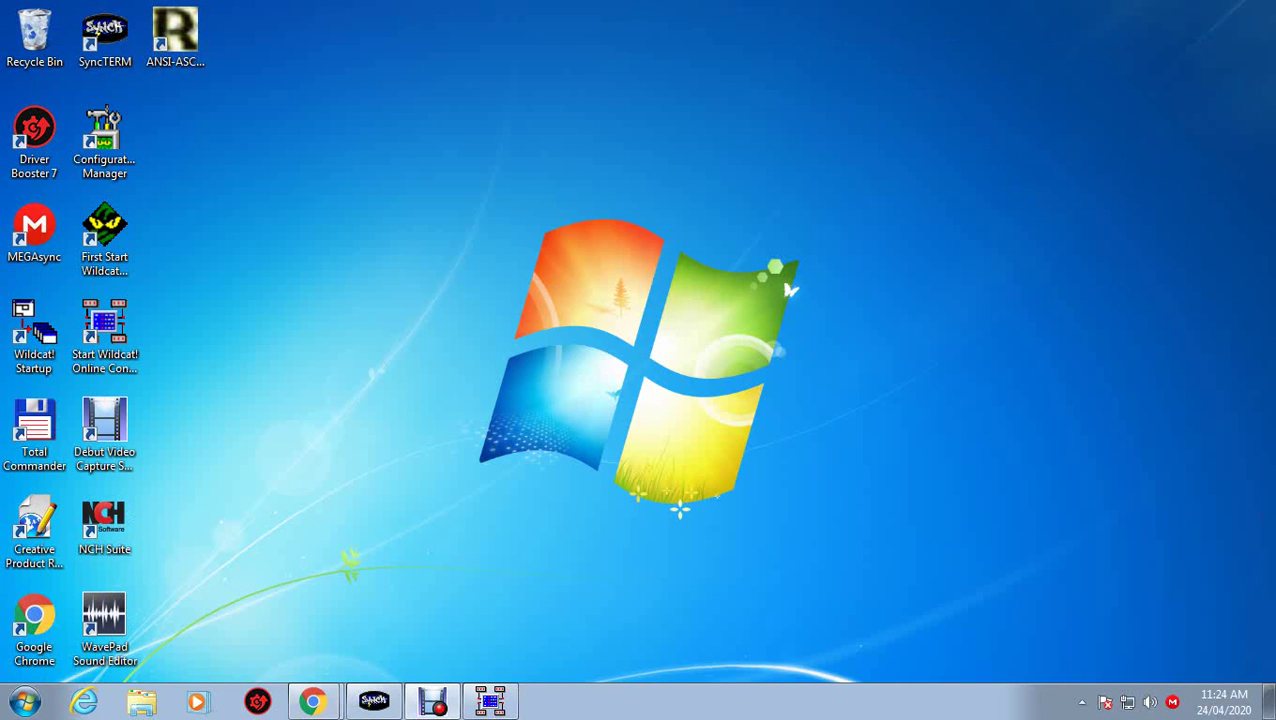
# - Start the Wildcat! Configuration Manager and launch its ANSI Draw editor
pyautogui.doubleClick(104, 141)
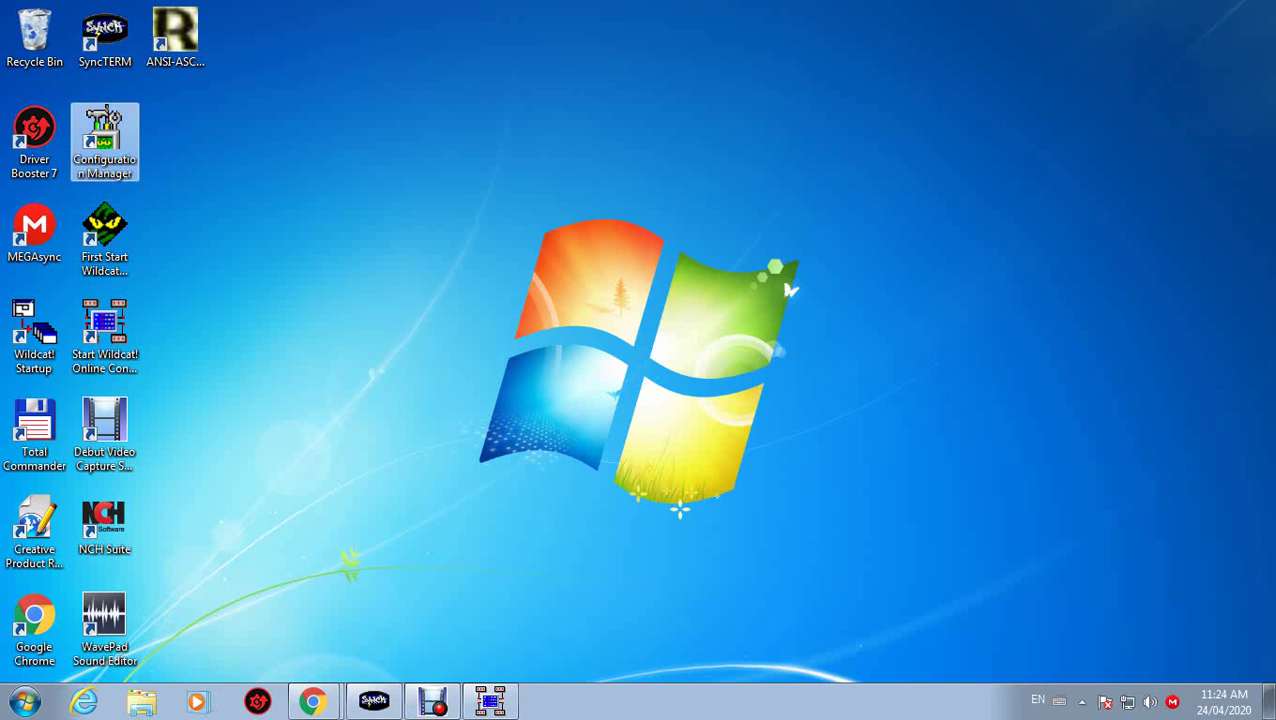
pyautogui.press('Return')
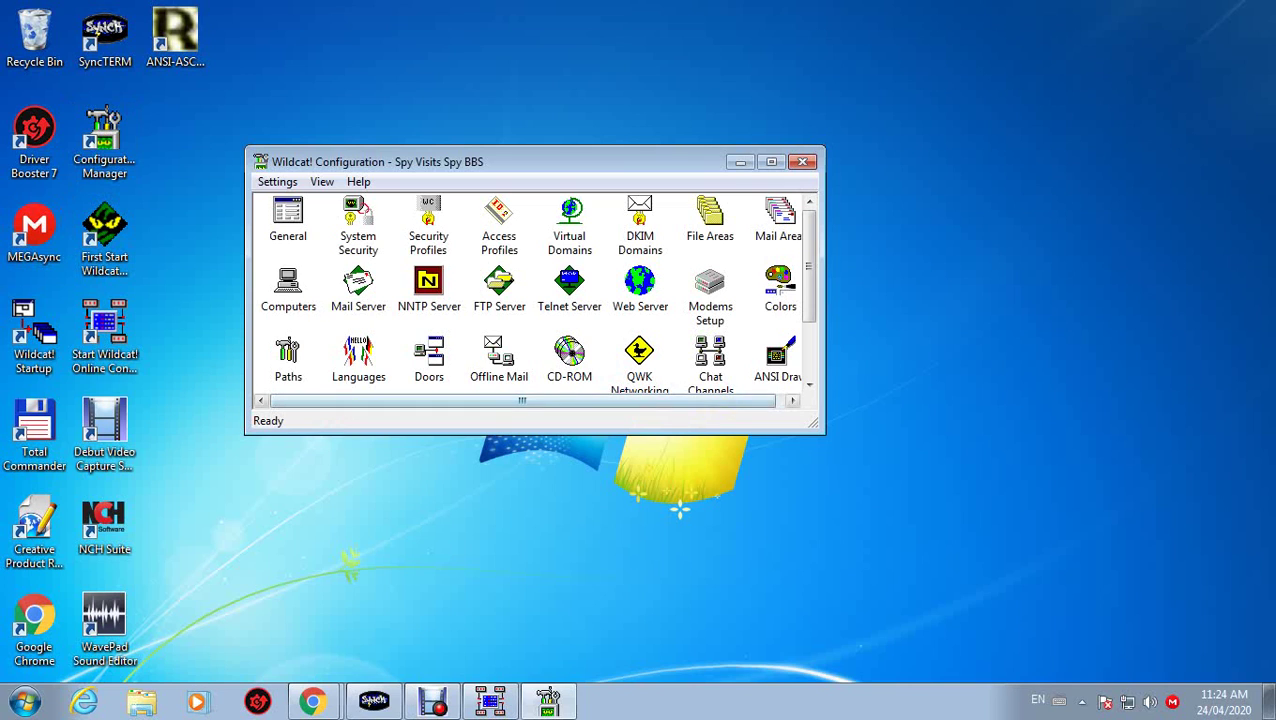
pyautogui.doubleClick(779, 357)
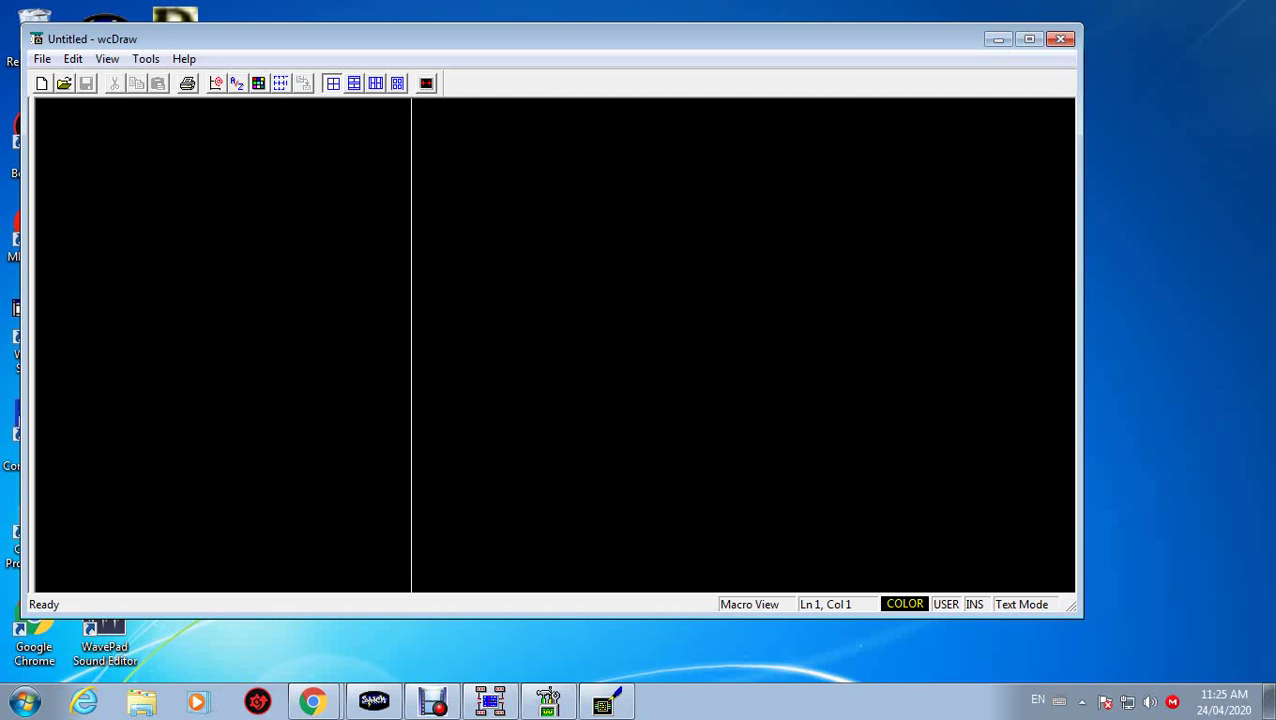
# - Open the display file hello1.bbs from the Atari 8 Bit Guild conference with the Default language
pyautogui.click(42, 59)
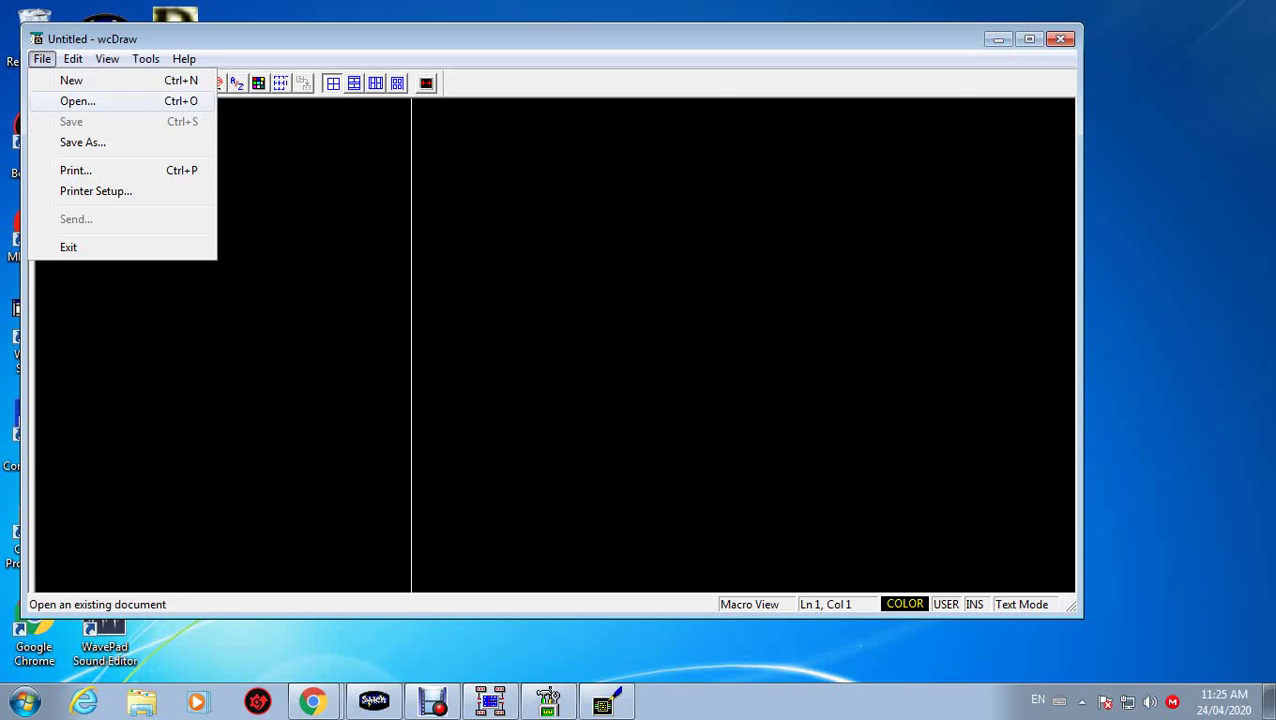
pyautogui.press('Return')
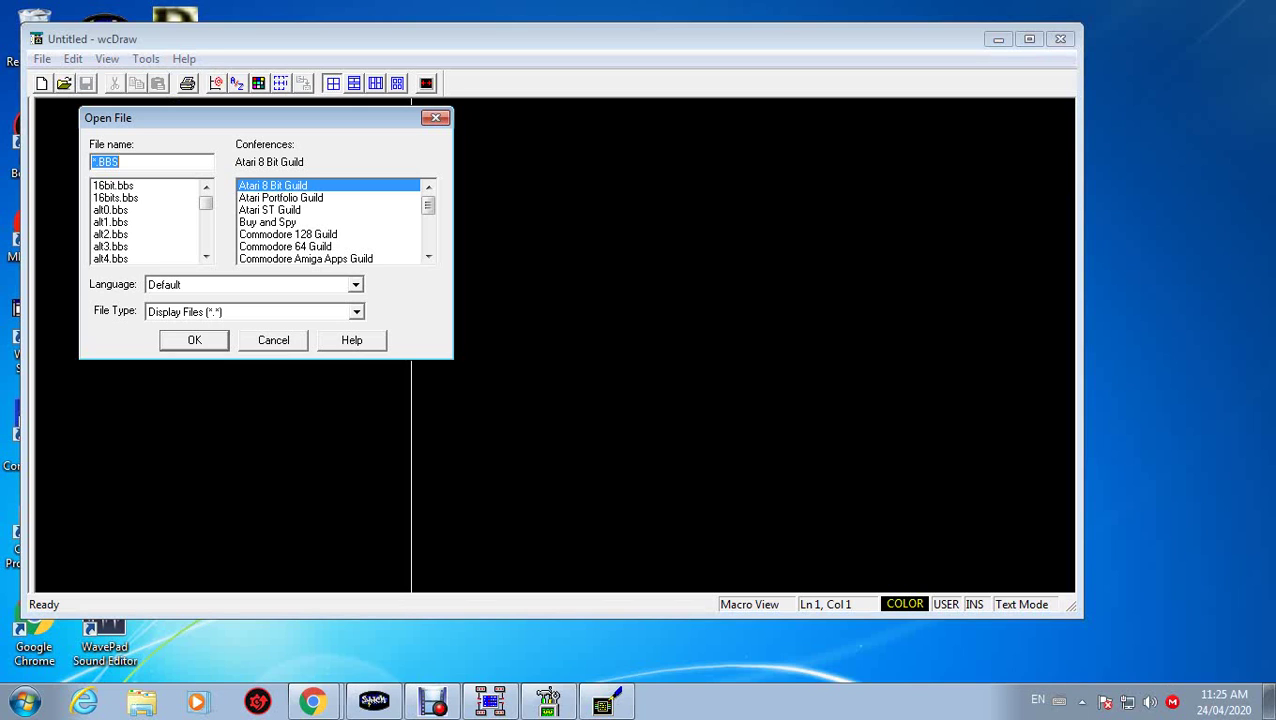
pyautogui.click(111, 222)
pyautogui.scroll(-15, 145, 222)
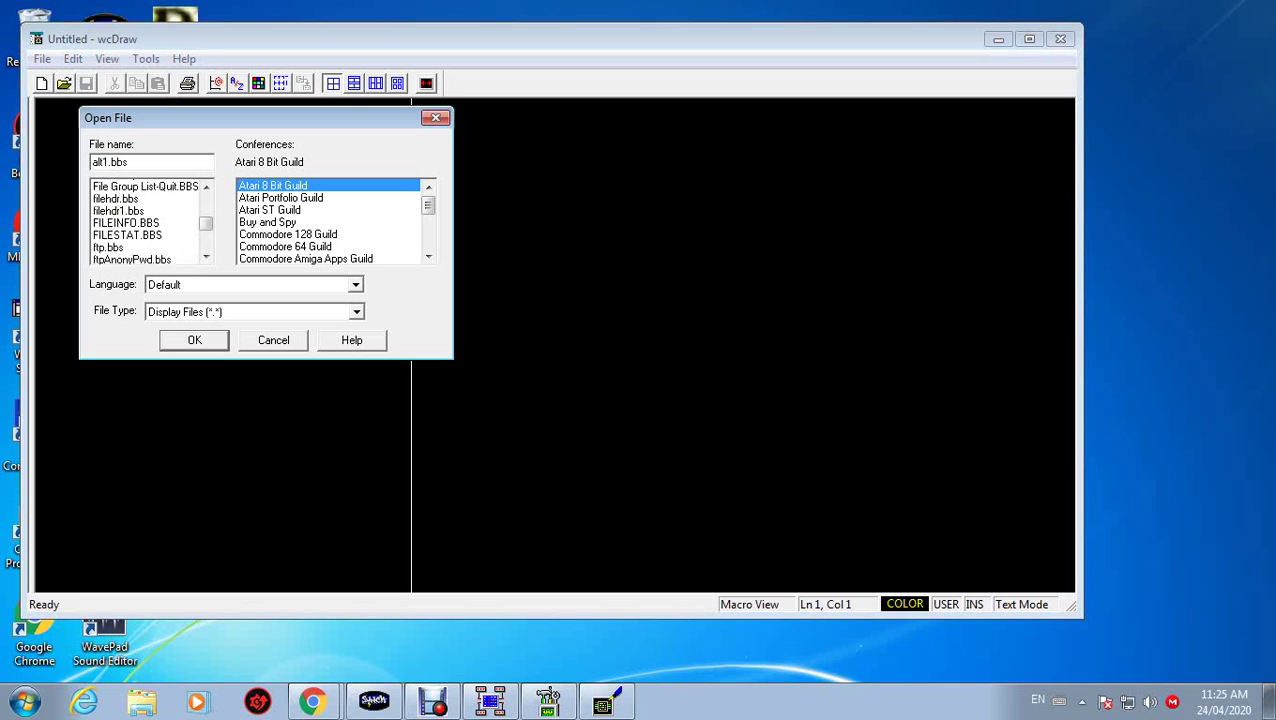
pyautogui.scroll(-5, 150, 222)
pyautogui.scroll(3, 150, 222)
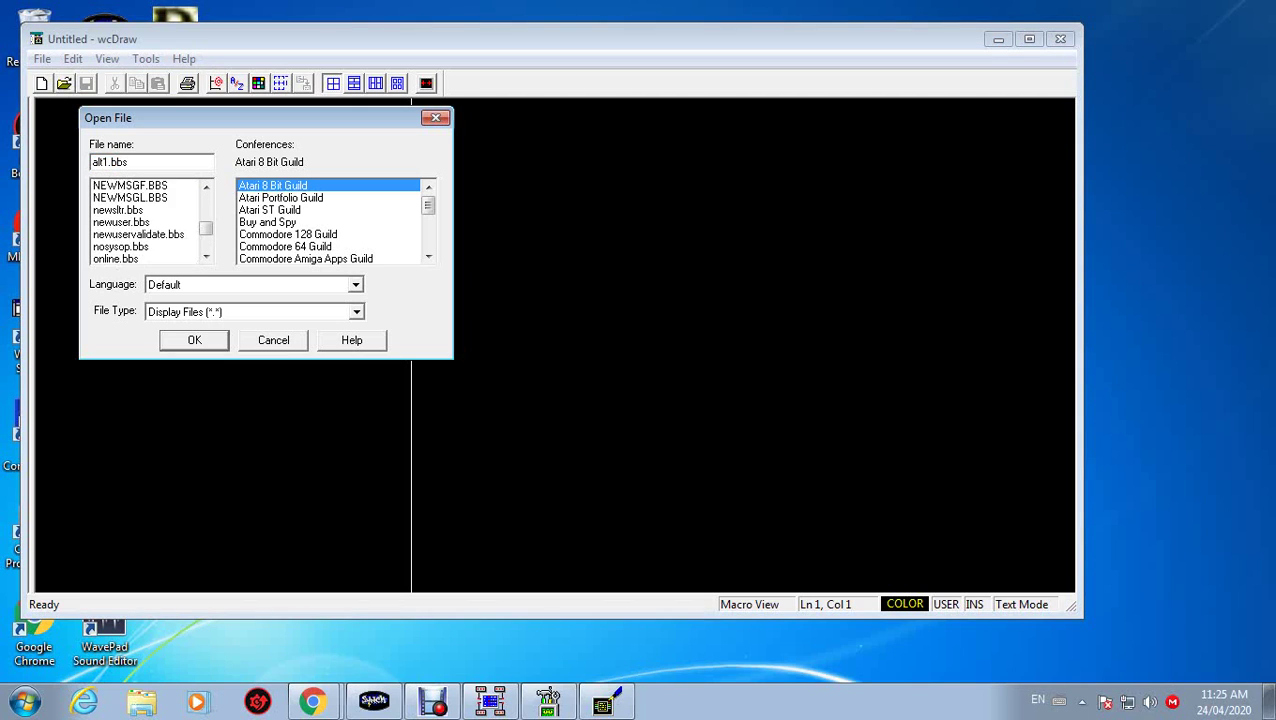
pyautogui.scroll(10, 150, 222)
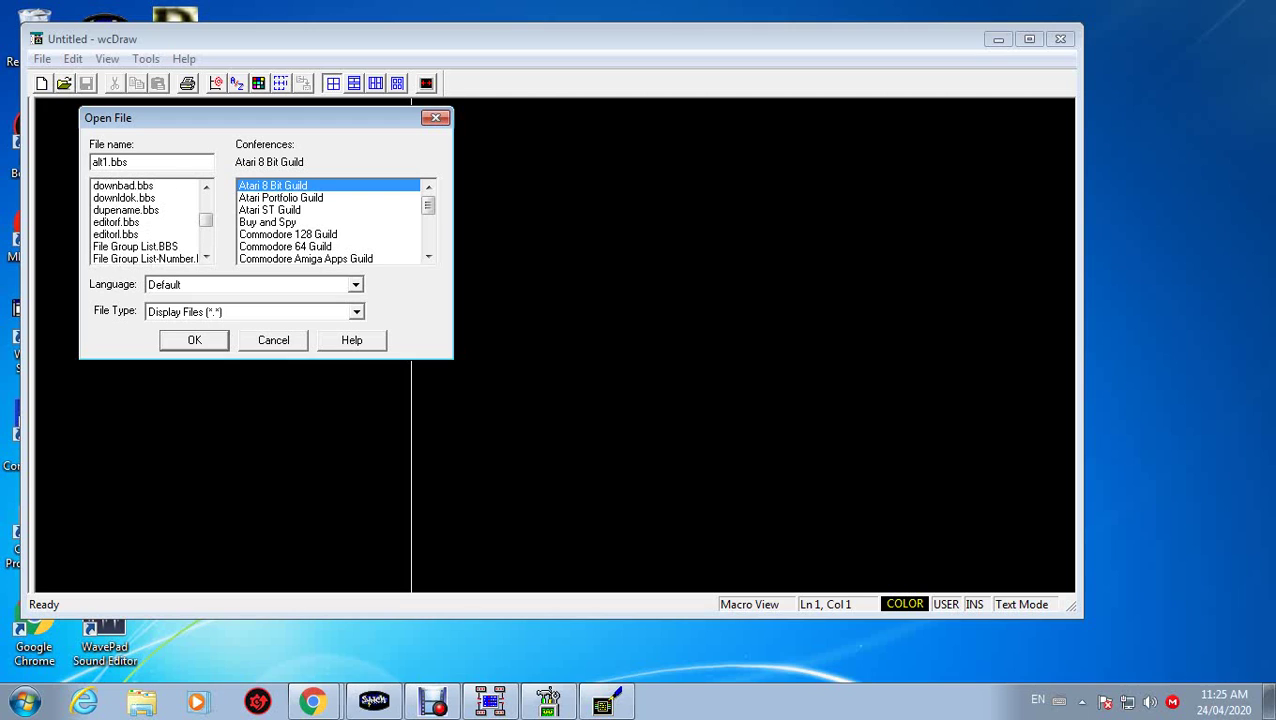
pyautogui.scroll(-4, 150, 222)
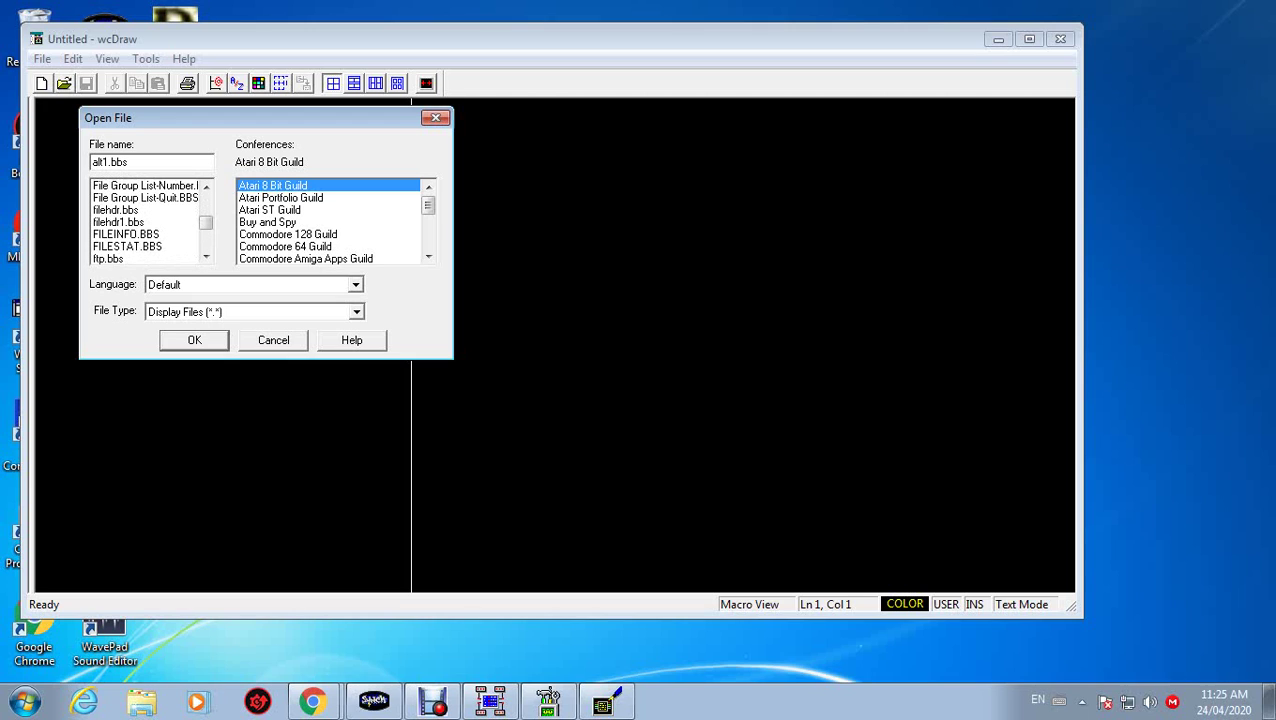
pyautogui.scroll(-1, 150, 222)
pyautogui.scroll(-3, 150, 222)
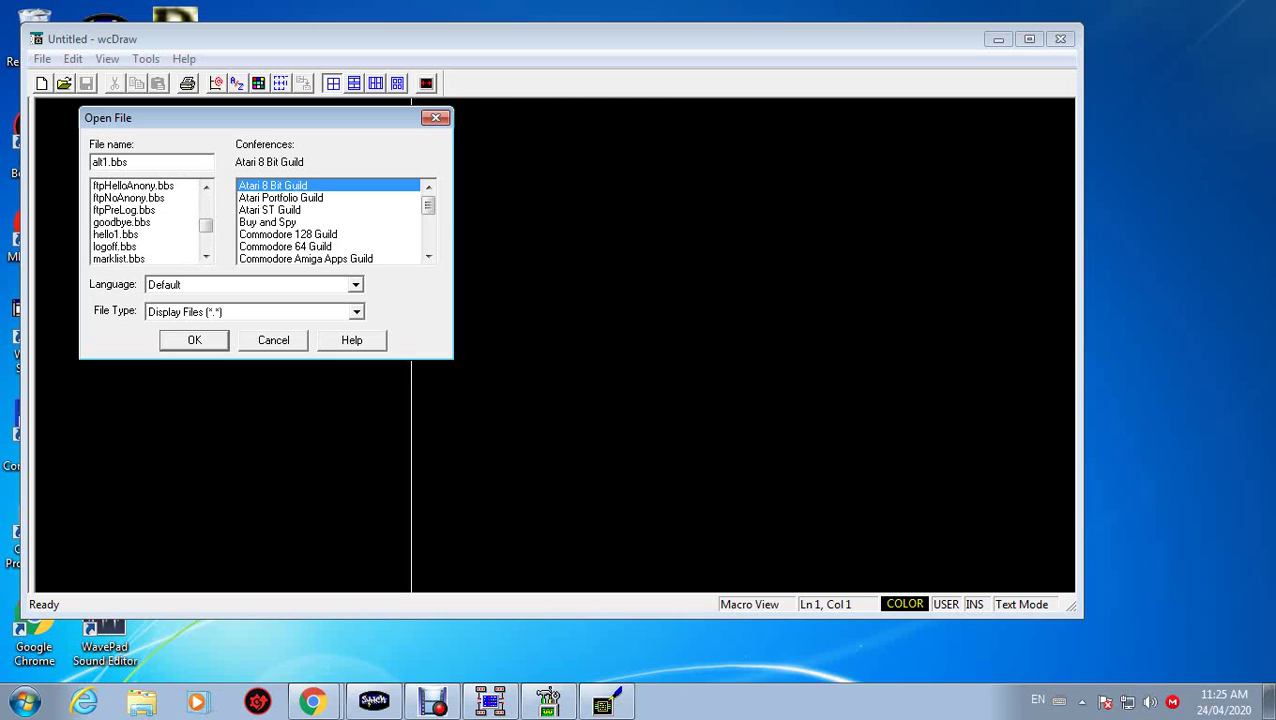
pyautogui.doubleClick(115, 234)
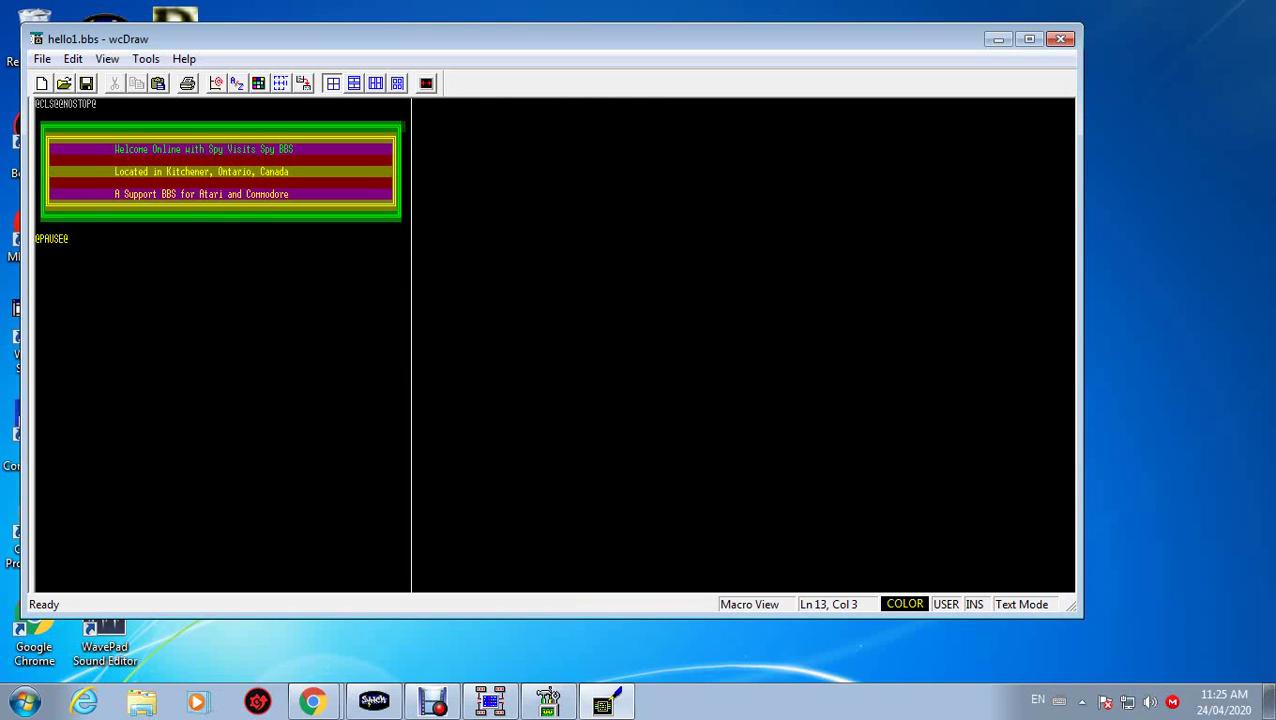
# - Examine the area beyond the green box's upper-right corner and the lines below the box with the text cursor
pyautogui.click(395, 127)
pyautogui.press('Right')
pyautogui.press('Right')
pyautogui.press('Left')
pyautogui.press('Down')
pyautogui.press('Down')
pyautogui.press('Down')
pyautogui.press('Down')
pyautogui.press('Down')
pyautogui.press('Down')
pyautogui.press('Down')
pyautogui.press('Down')
pyautogui.press('Down')
pyautogui.press('Down')
pyautogui.press('Down')
pyautogui.press('Down')
pyautogui.press('Up')
pyautogui.press('Up')
pyautogui.press('Up')
pyautogui.press('Left')
pyautogui.press('Left')
pyautogui.press('Left')
pyautogui.press('Left')
pyautogui.press('Left')
pyautogui.press('Left')
pyautogui.press('Left')
pyautogui.press('Left')
pyautogui.press('Left')
pyautogui.press('Left')
pyautogui.press('Left')
pyautogui.press('Left')
pyautogui.press('Left')
pyautogui.press('Left')
pyautogui.press('Left')
pyautogui.press('Left')
pyautogui.press('Left')
pyautogui.press('Left')
pyautogui.press('Left')
pyautogui.press('Left')
pyautogui.press('Left')
pyautogui.press('Left')
pyautogui.press('Left')
pyautogui.press('Left')
pyautogui.press('Left')
pyautogui.press('Left')
pyautogui.press('Left')
pyautogui.press('Left')
pyautogui.press('Left')
pyautogui.press('Left')
pyautogui.press('Left')
pyautogui.press('Left')
pyautogui.press('Left')
pyautogui.press('Left')
pyautogui.press('Left')
pyautogui.press('Left')
pyautogui.press('Left')
# - Save the reopened hello1.bbs, close wcDraw and exit the Wildcat! configuration
pyautogui.click(86, 83)
pyautogui.click(1061, 38)
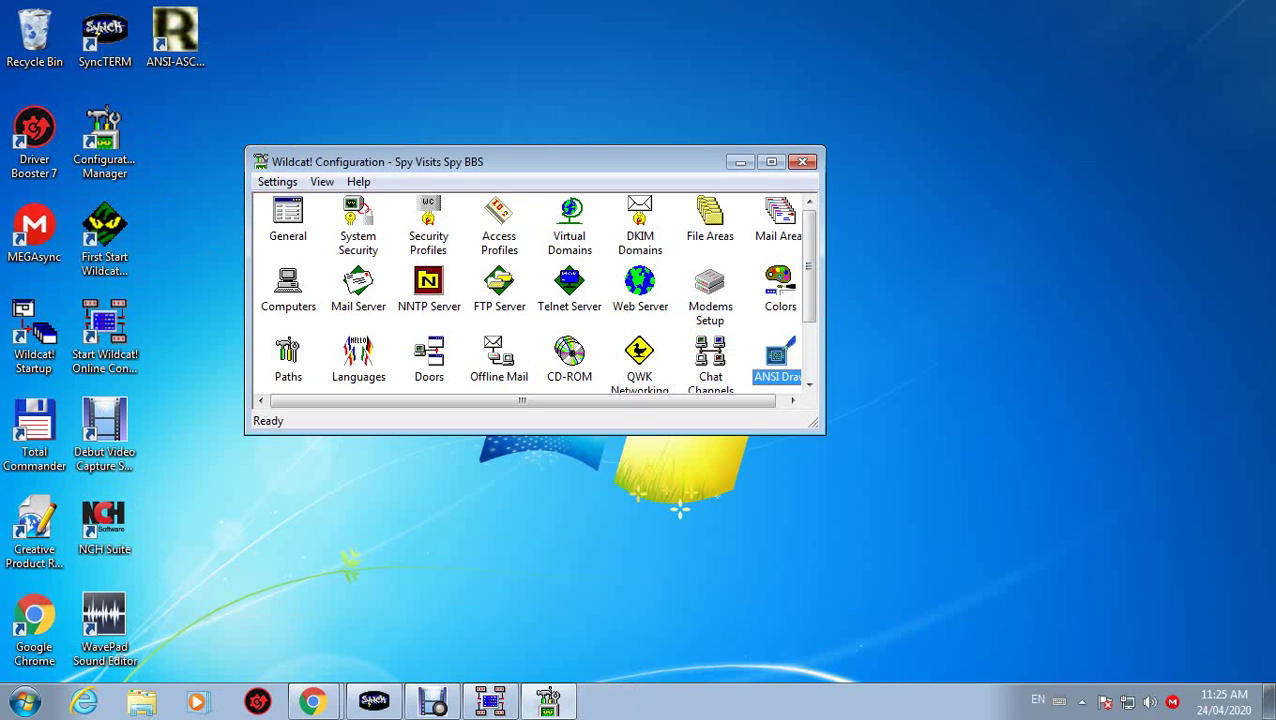
pyautogui.click(802, 161)
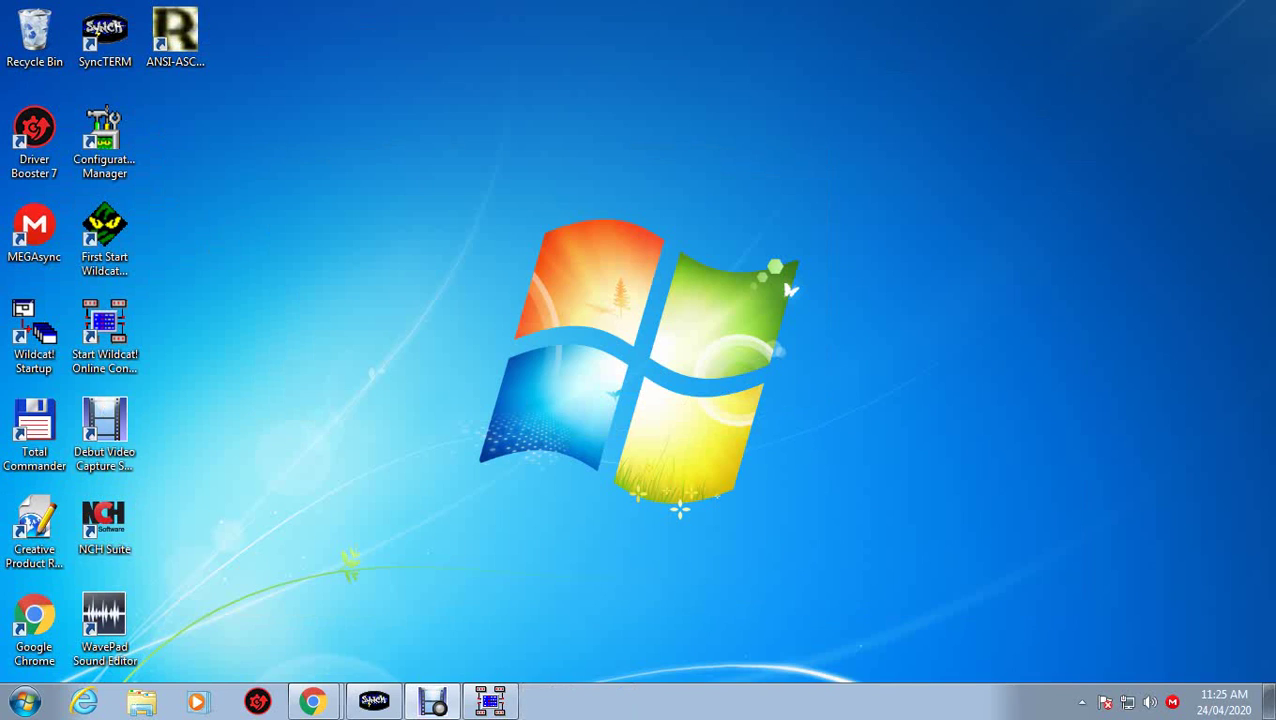